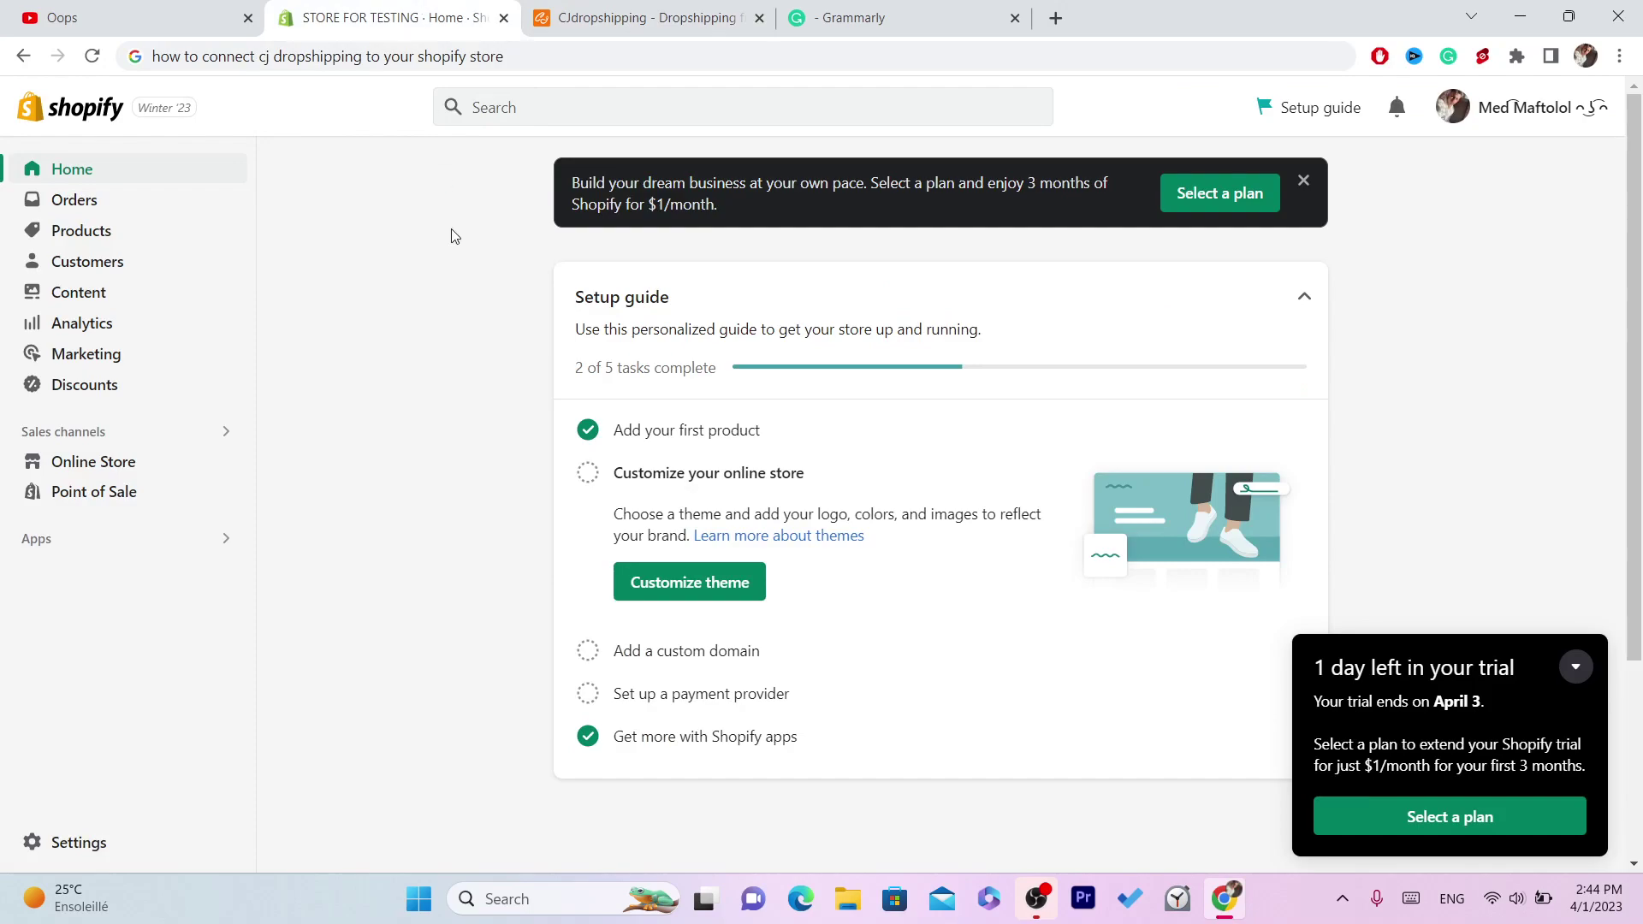
click(565, 9)
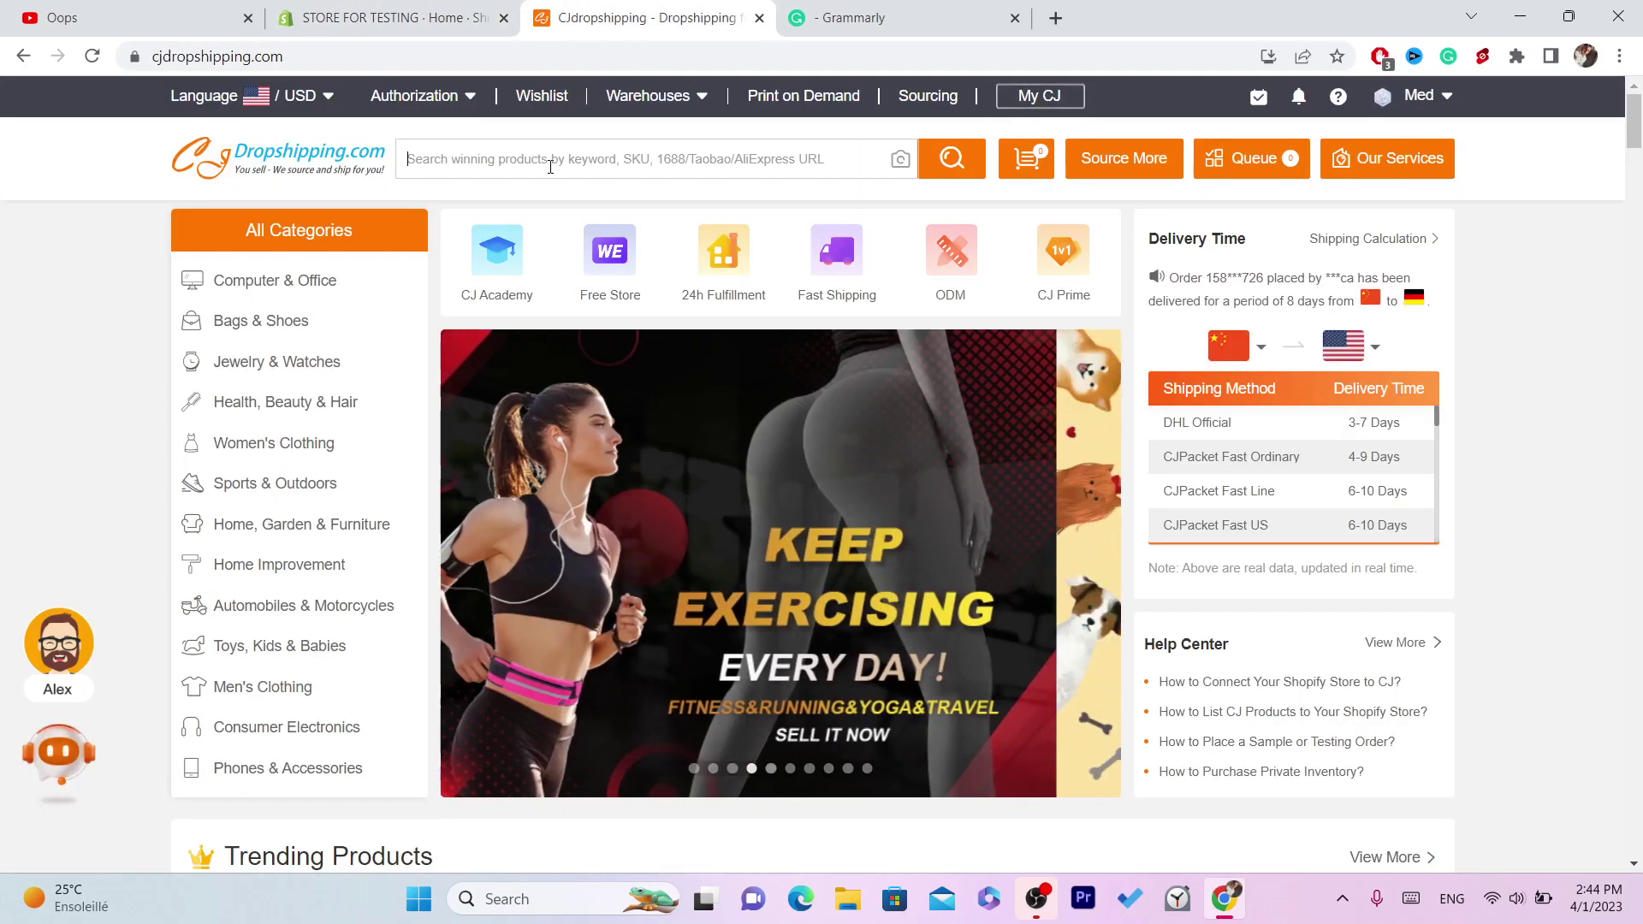
click(428, 9)
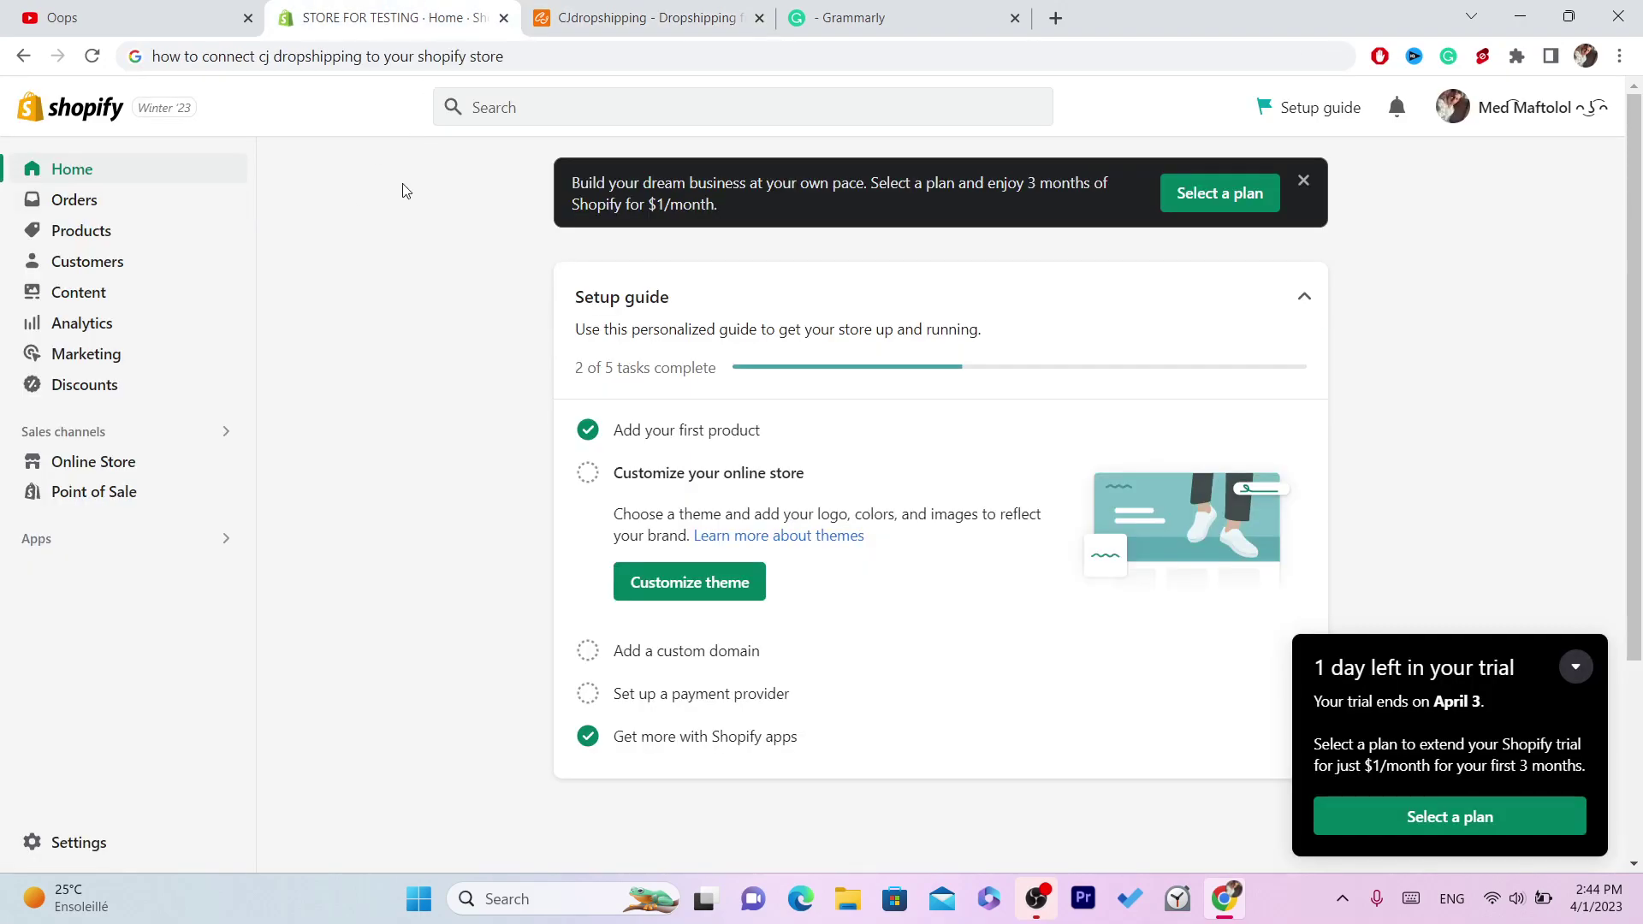
click(637, 9)
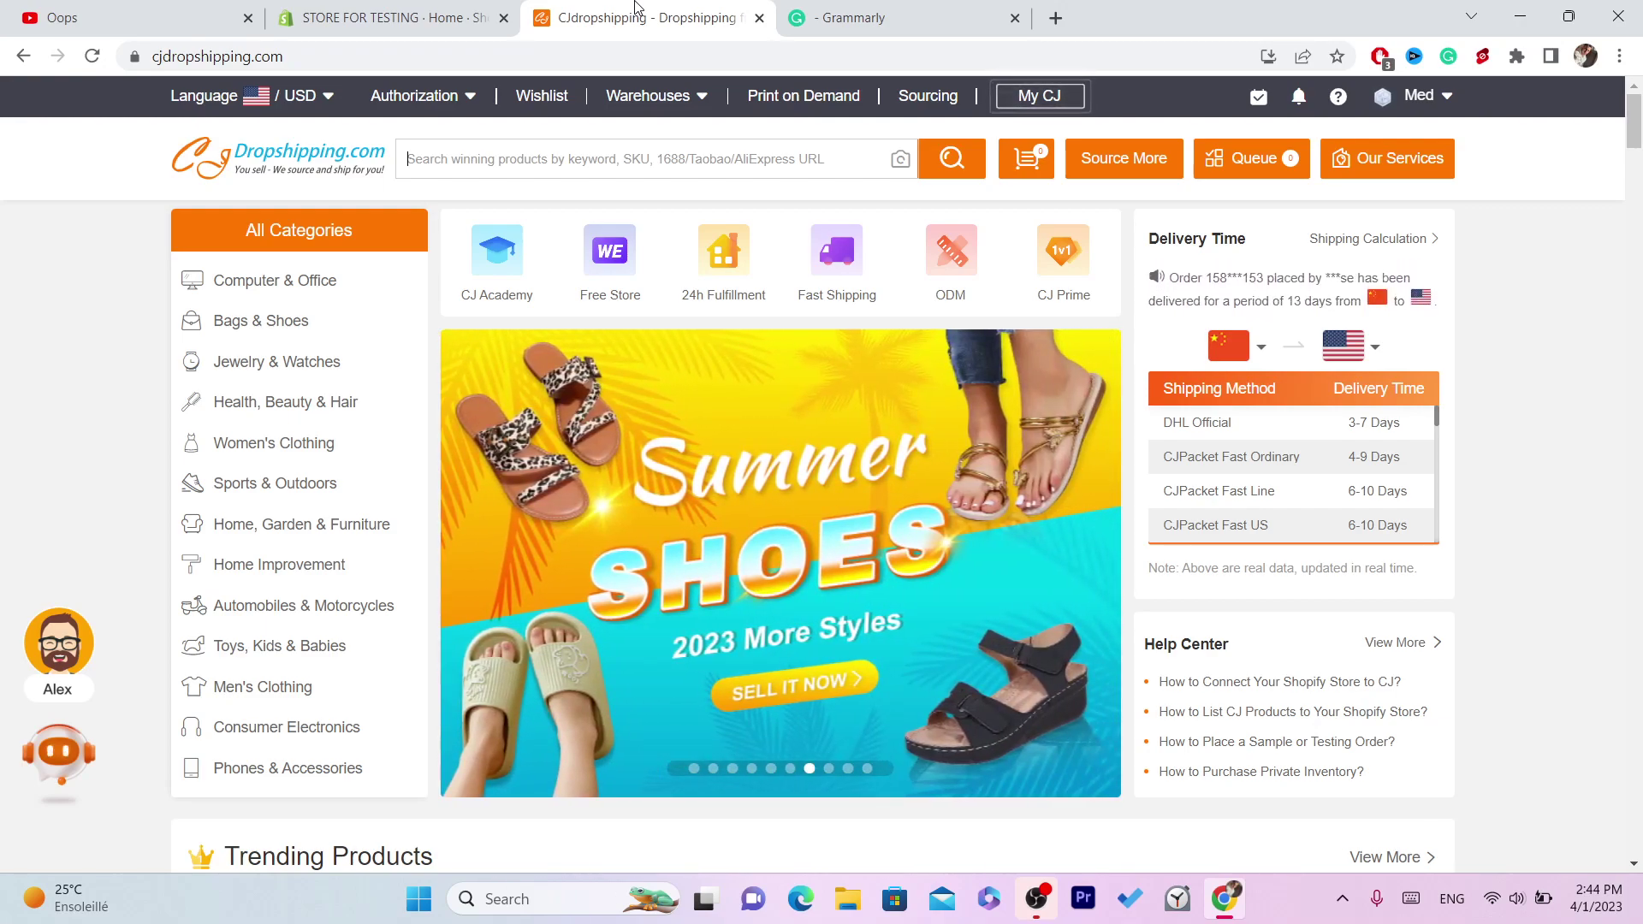
Switch to the Shopify admin and open the Shopify App Store from the store's Apps and sales channels settings.
click(453, 11)
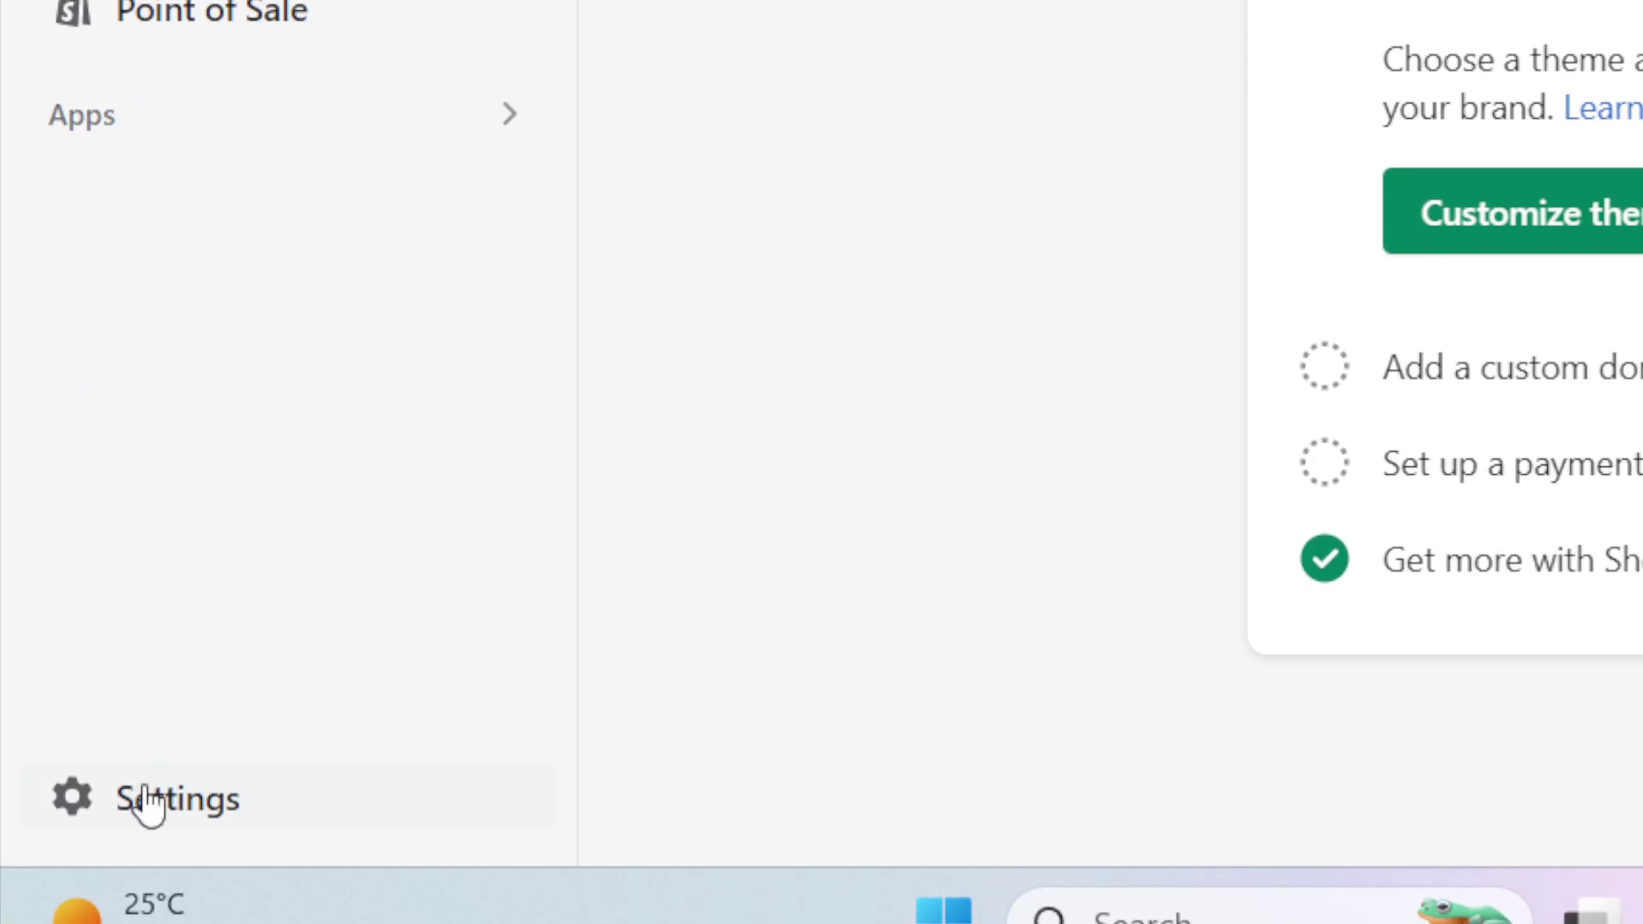
click(150, 804)
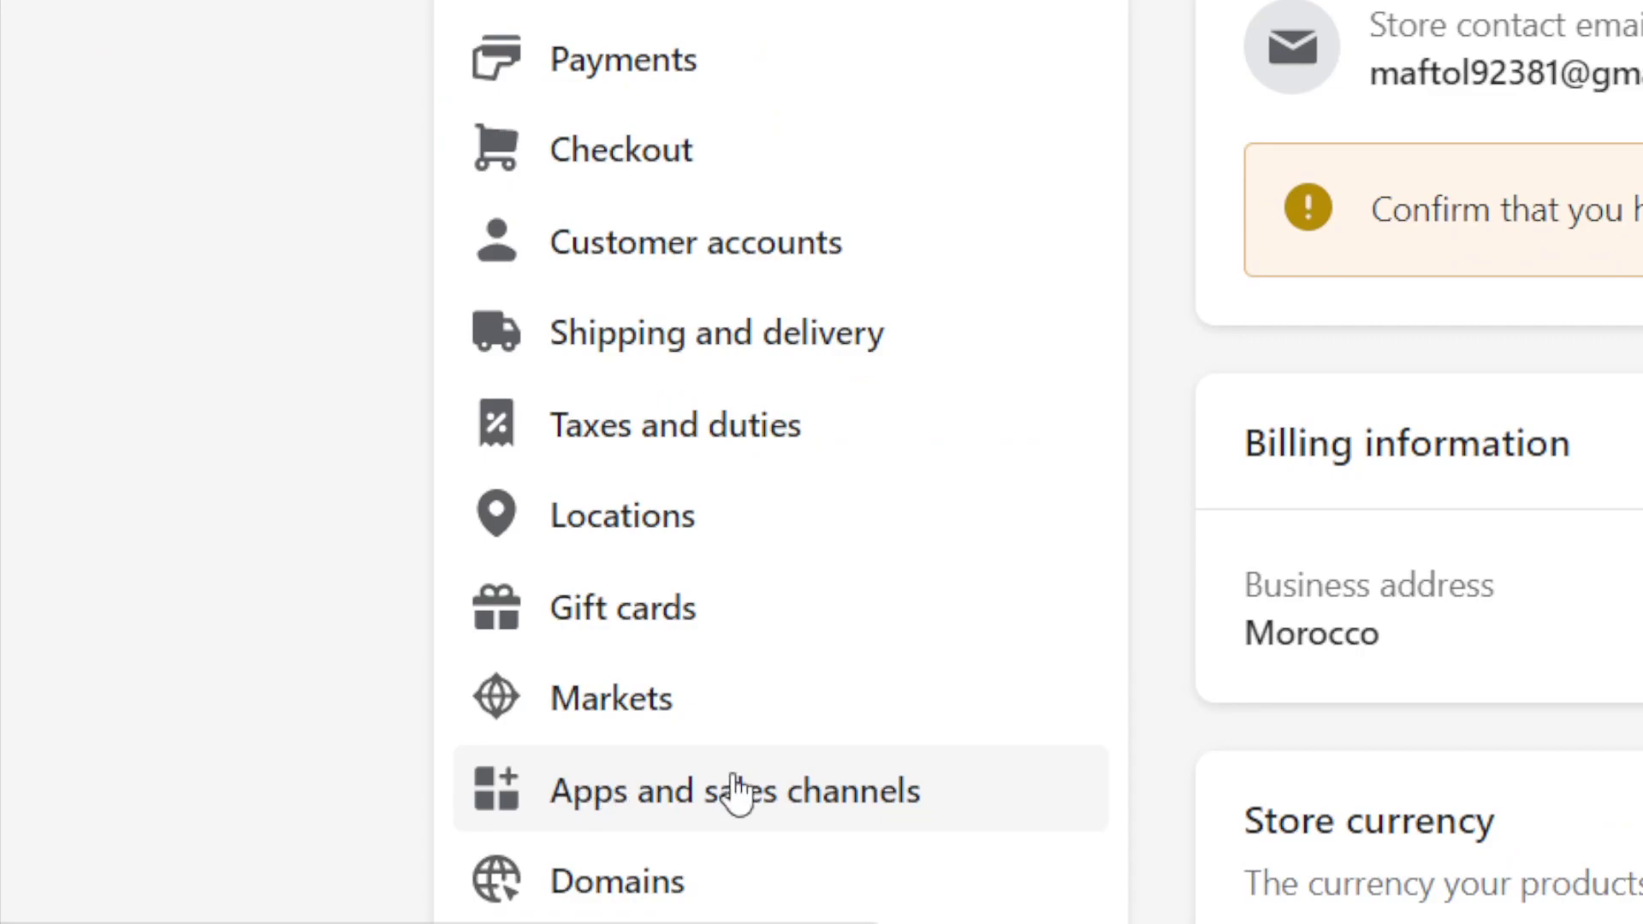
click(746, 796)
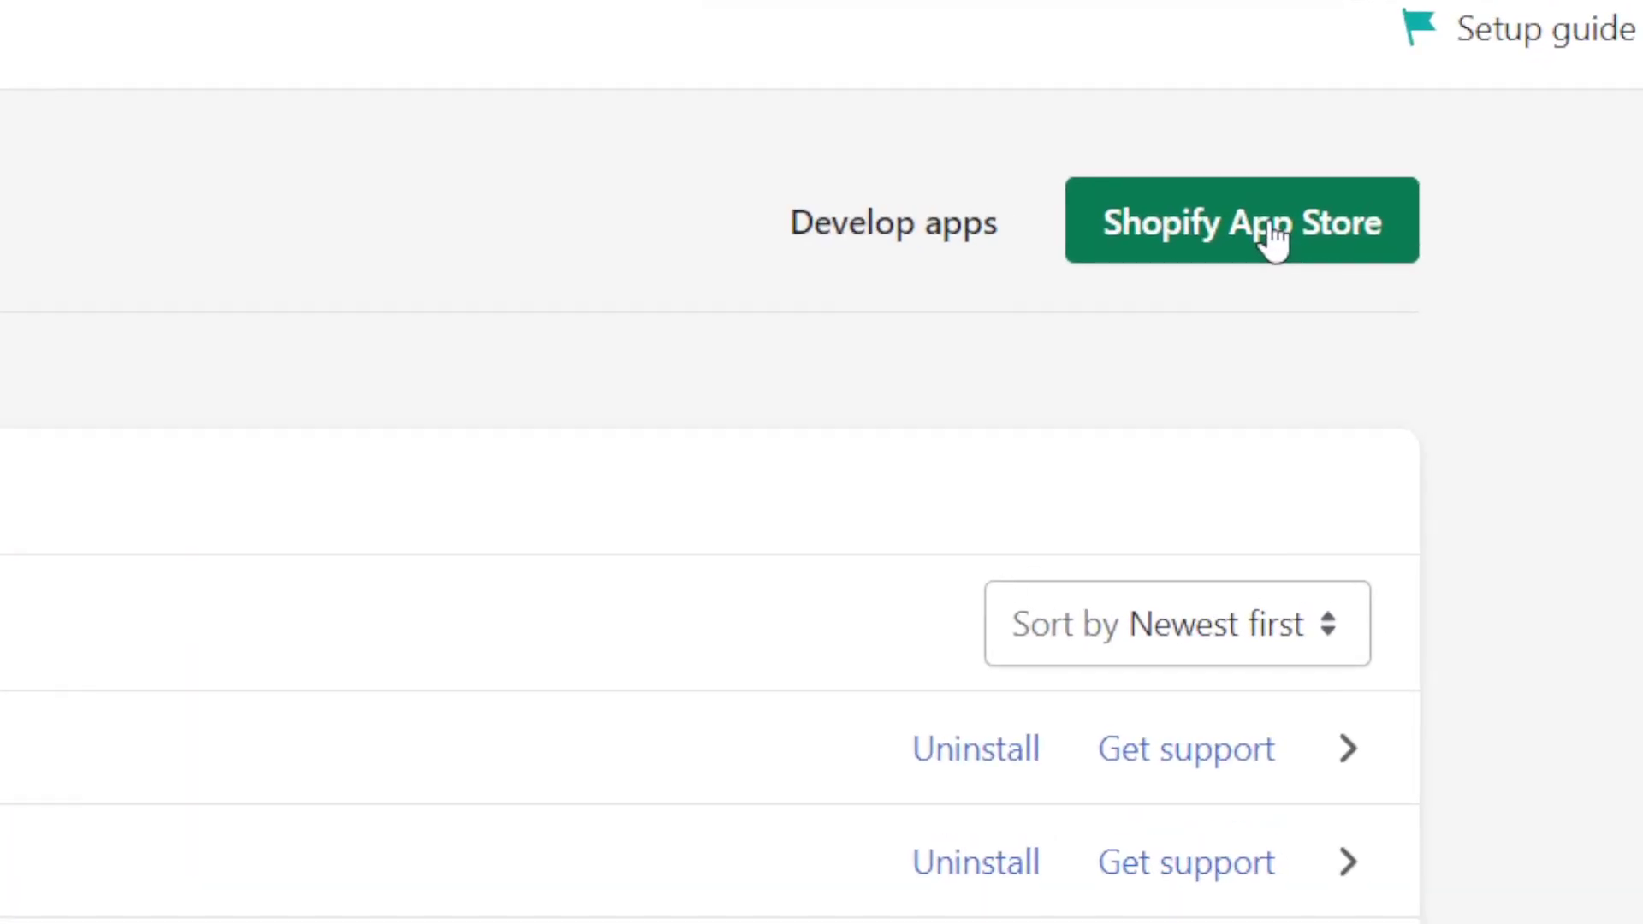
click(1416, 232)
click(51, 84)
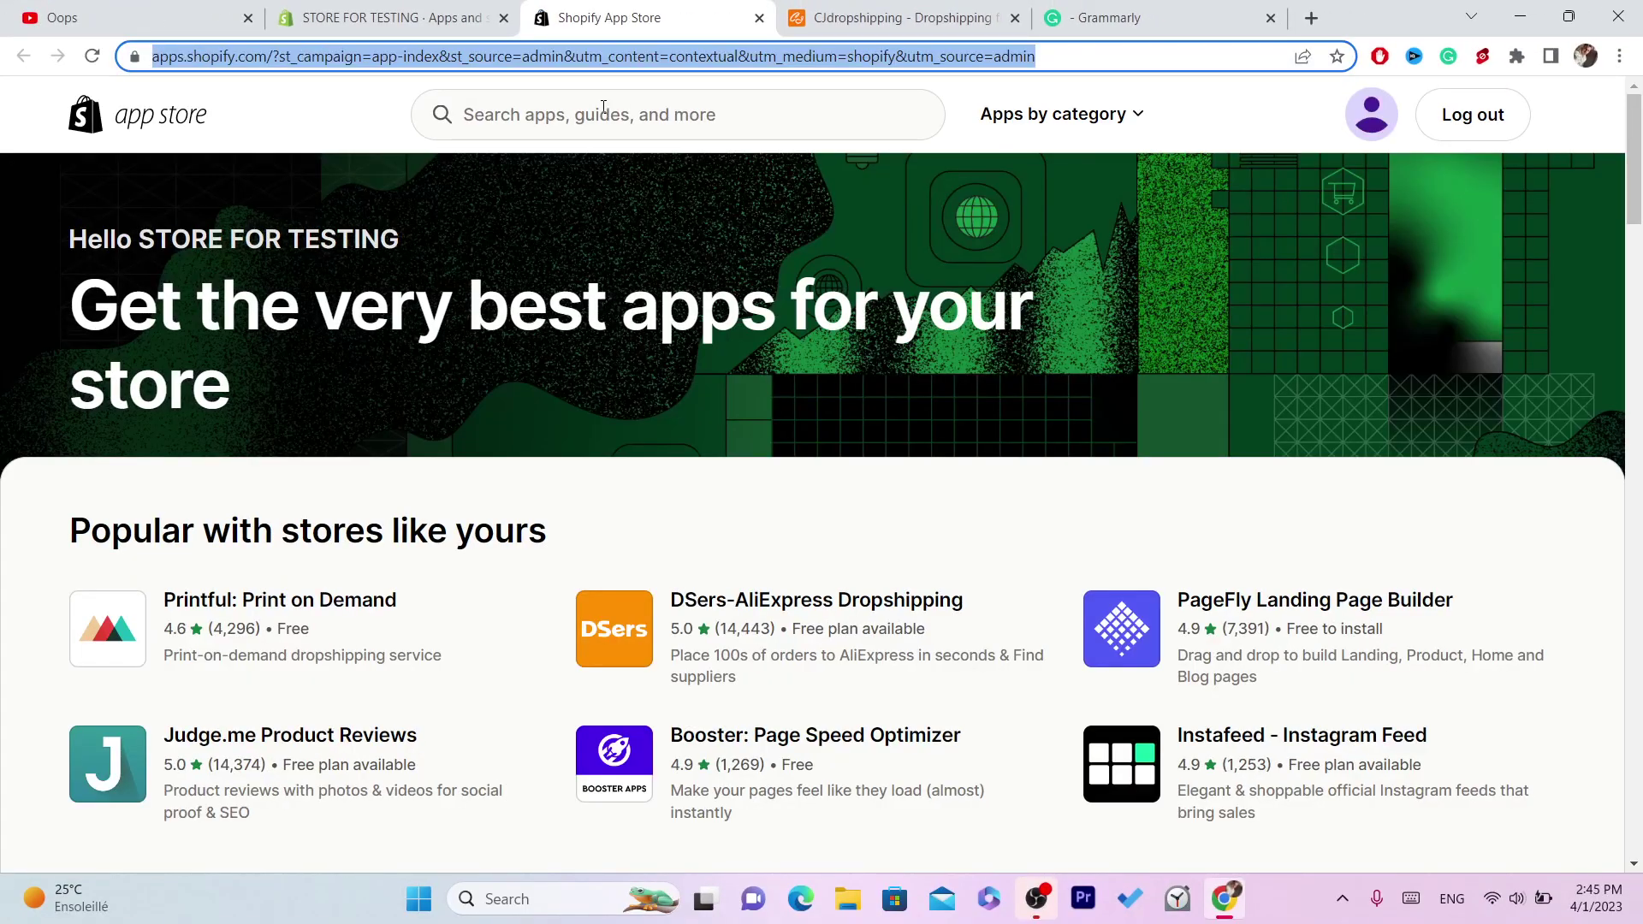
Search the app store for "CJ DROPSHIPPING".
click(603, 107)
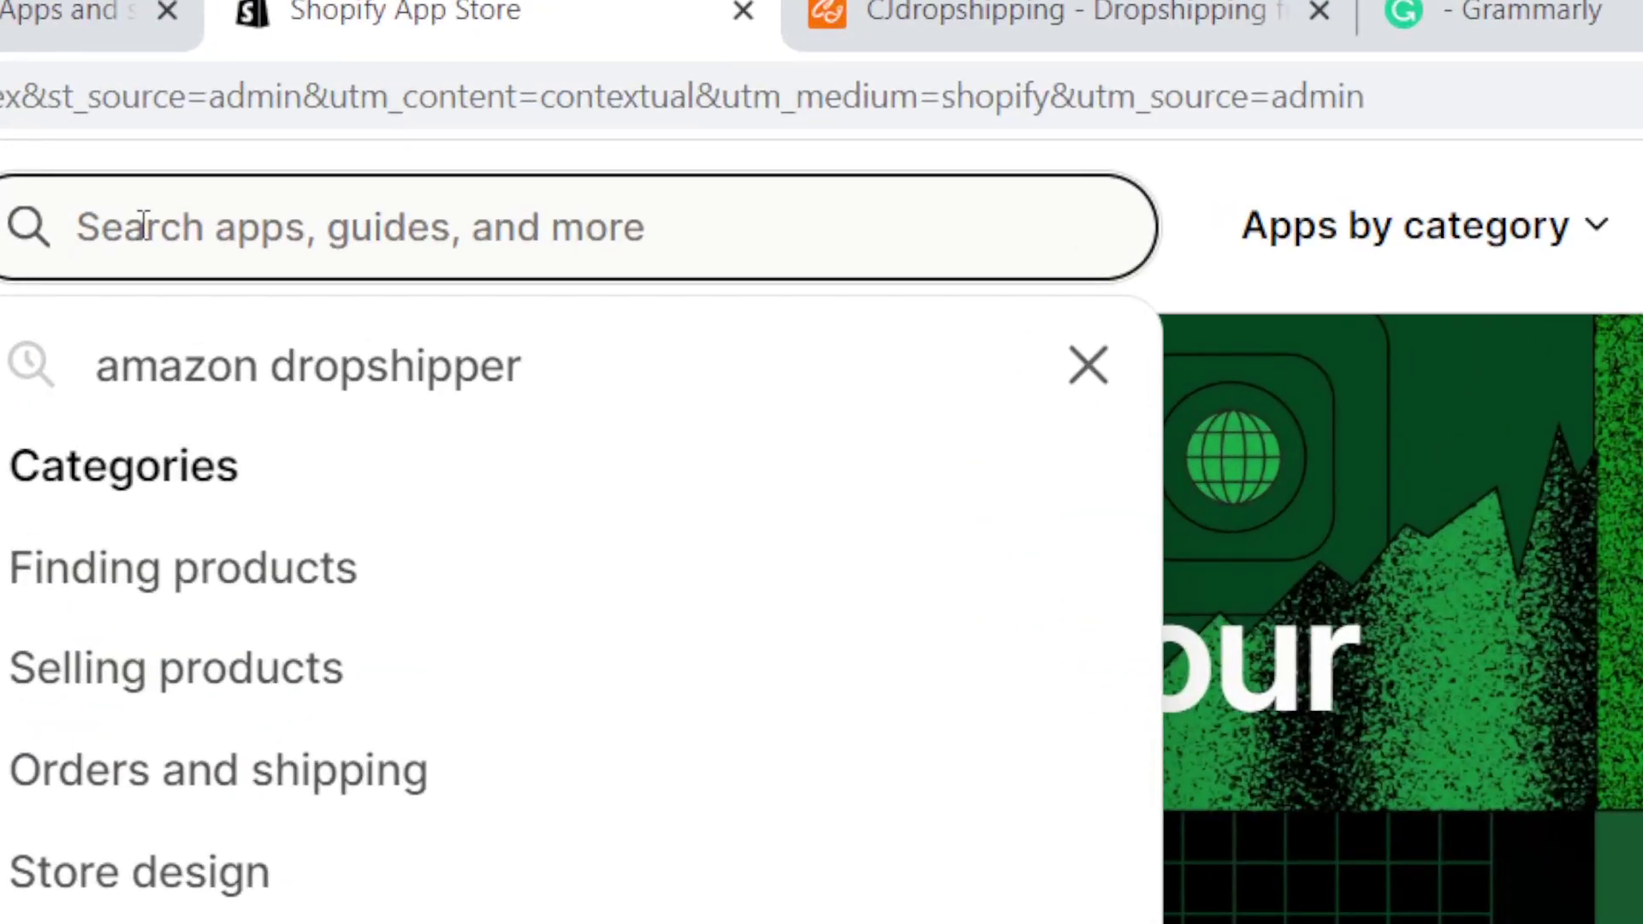
text(CJ)
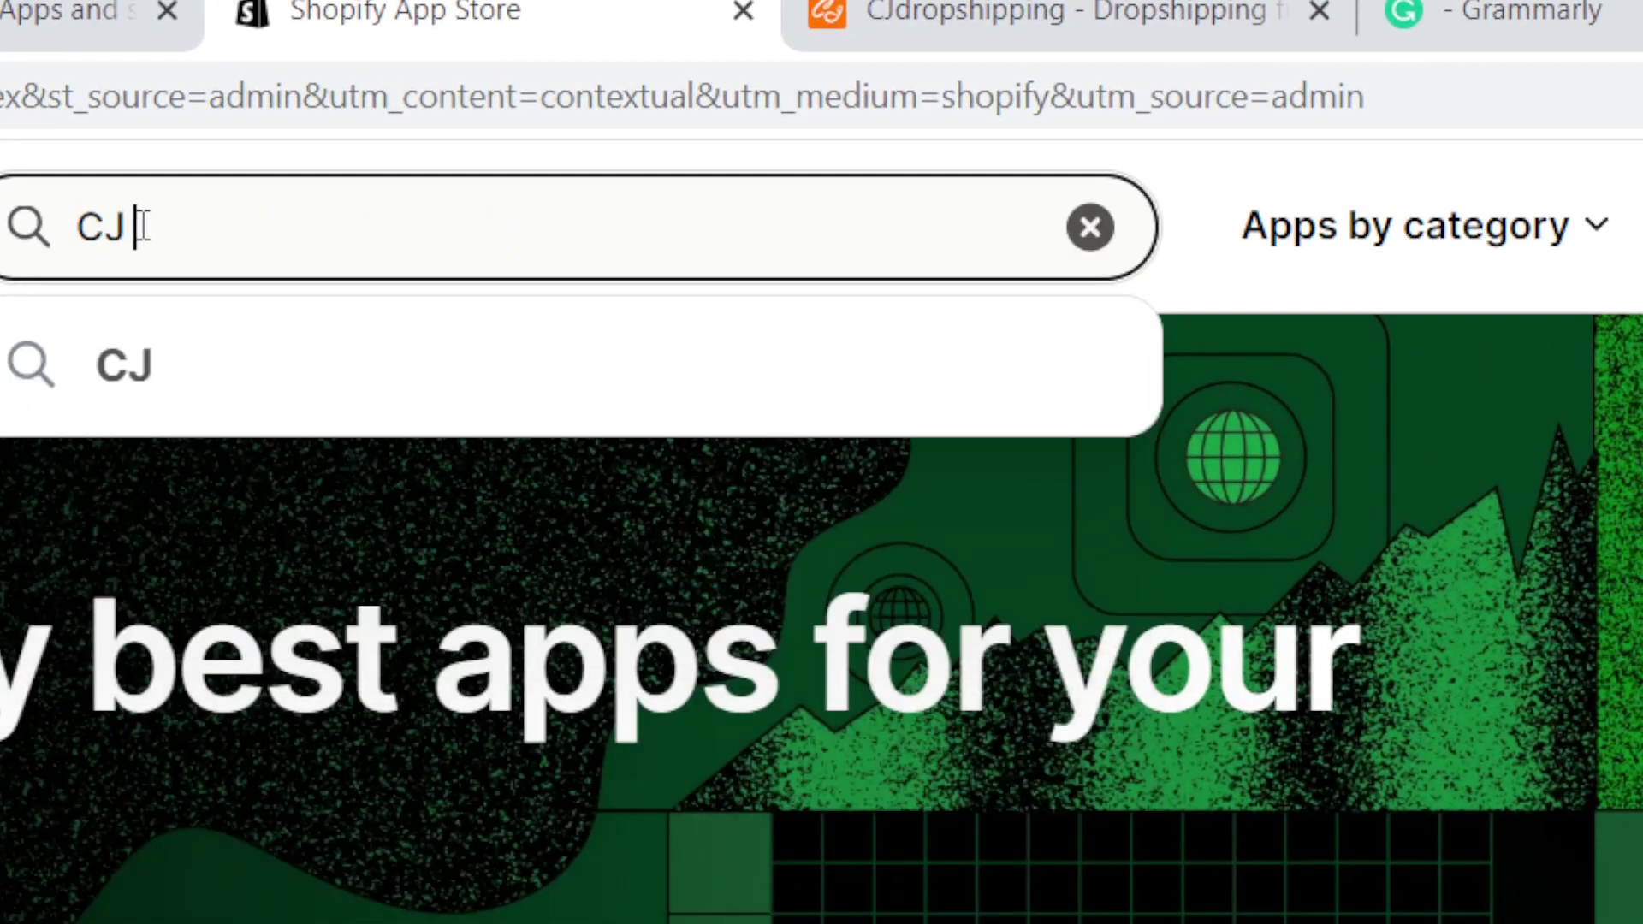
text( DROPSH)
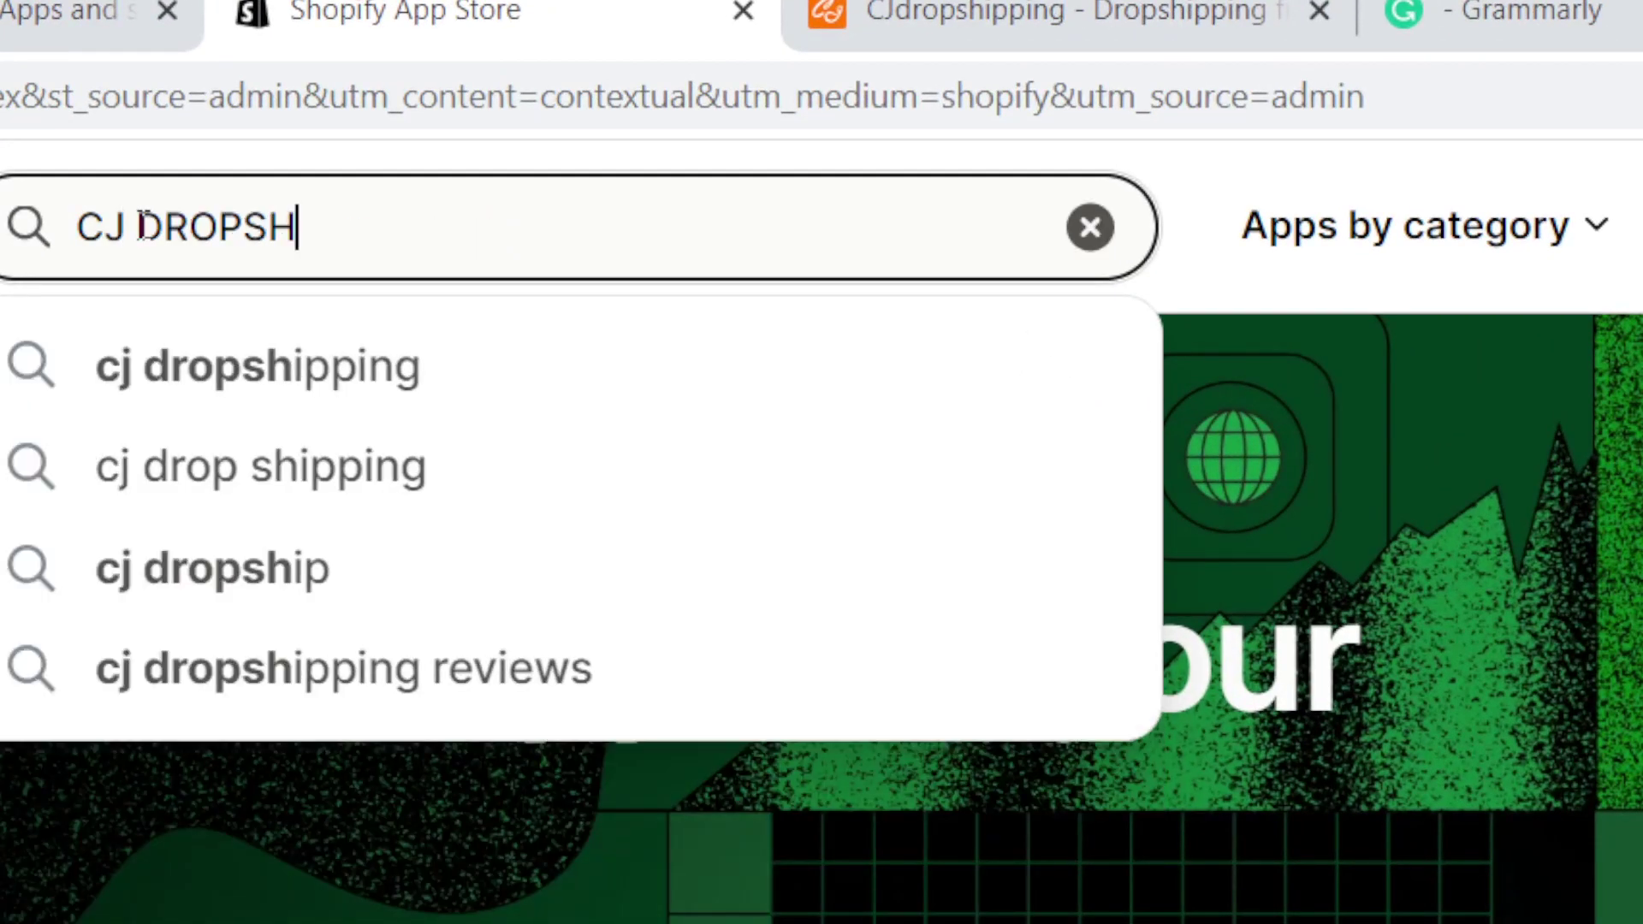
text(IPPING)
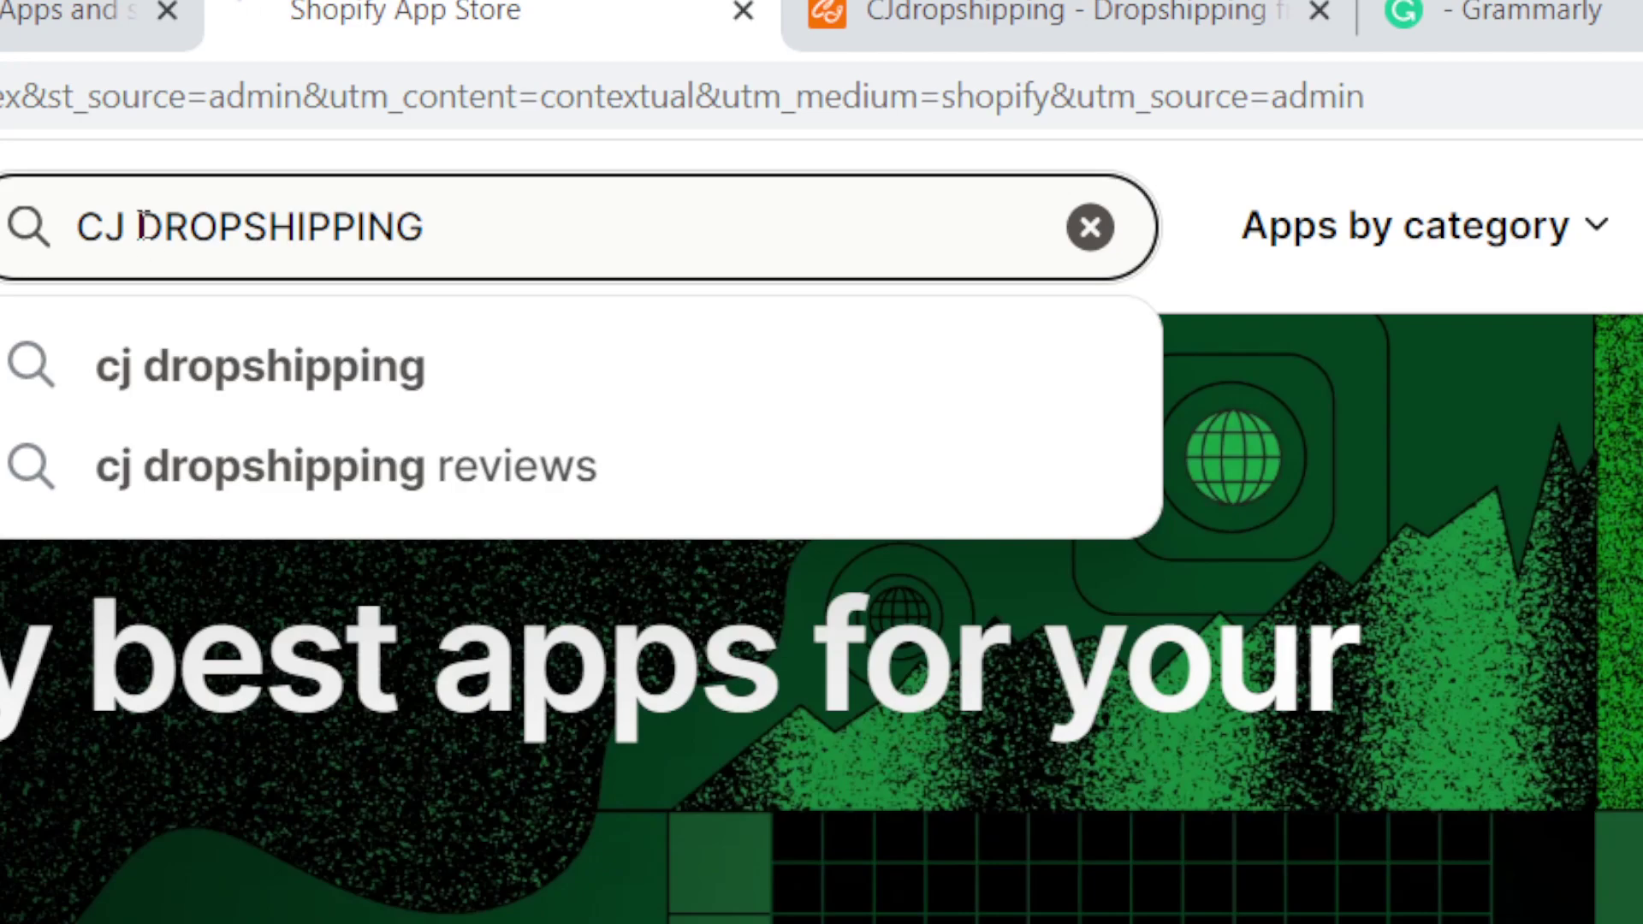
key(Return)
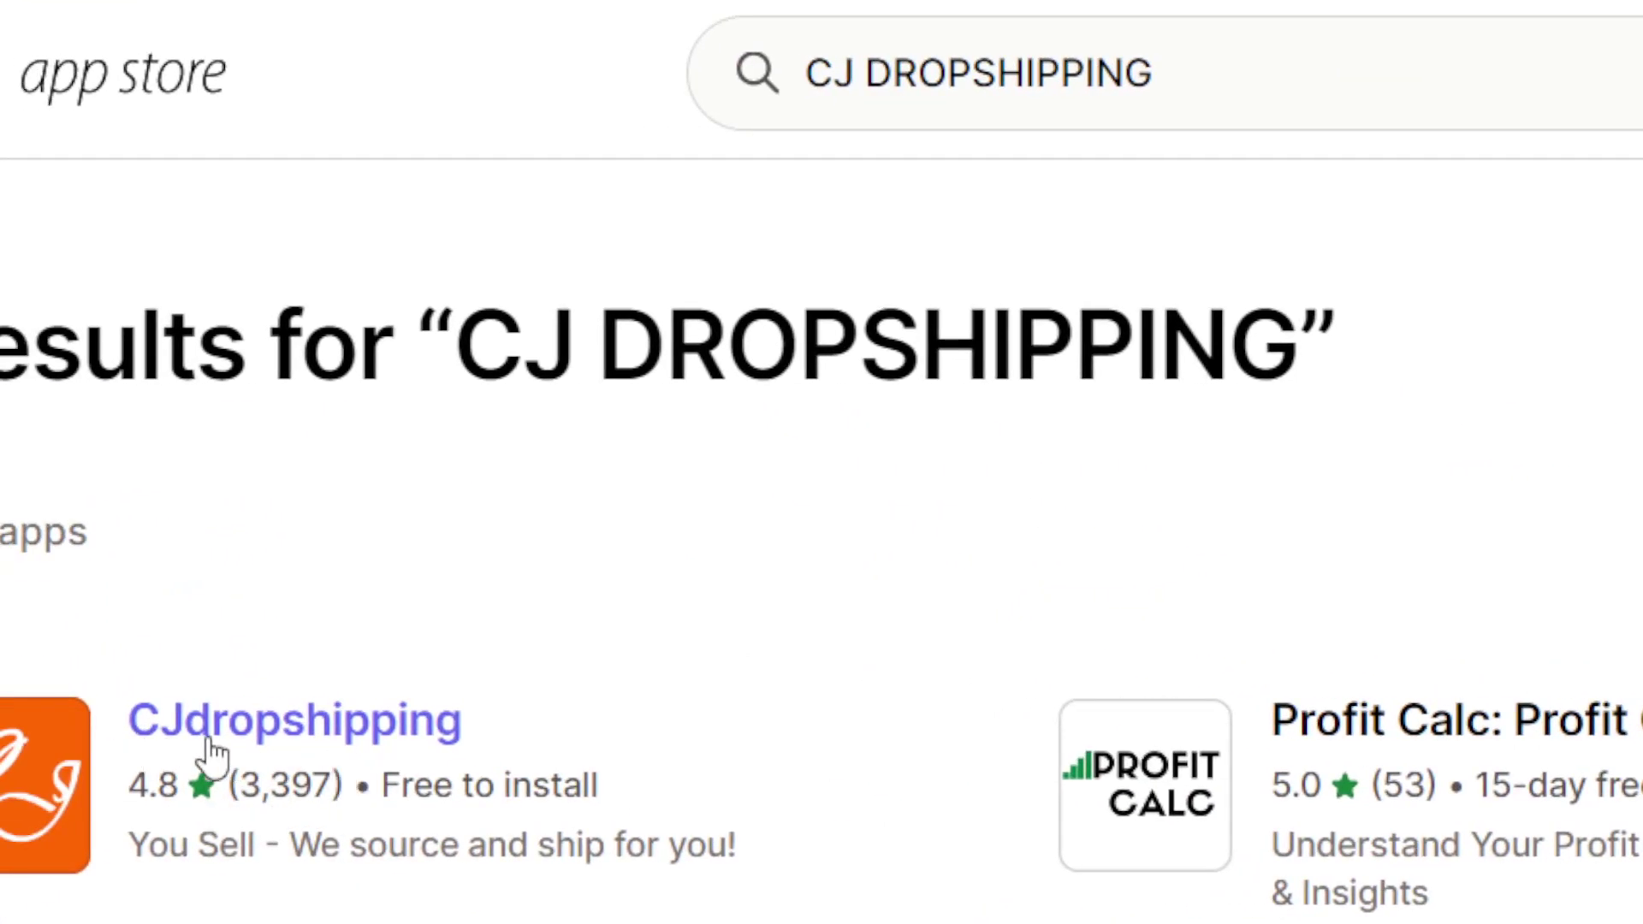
Open the CJdropshipping app listing and install the app on the store.
click(208, 739)
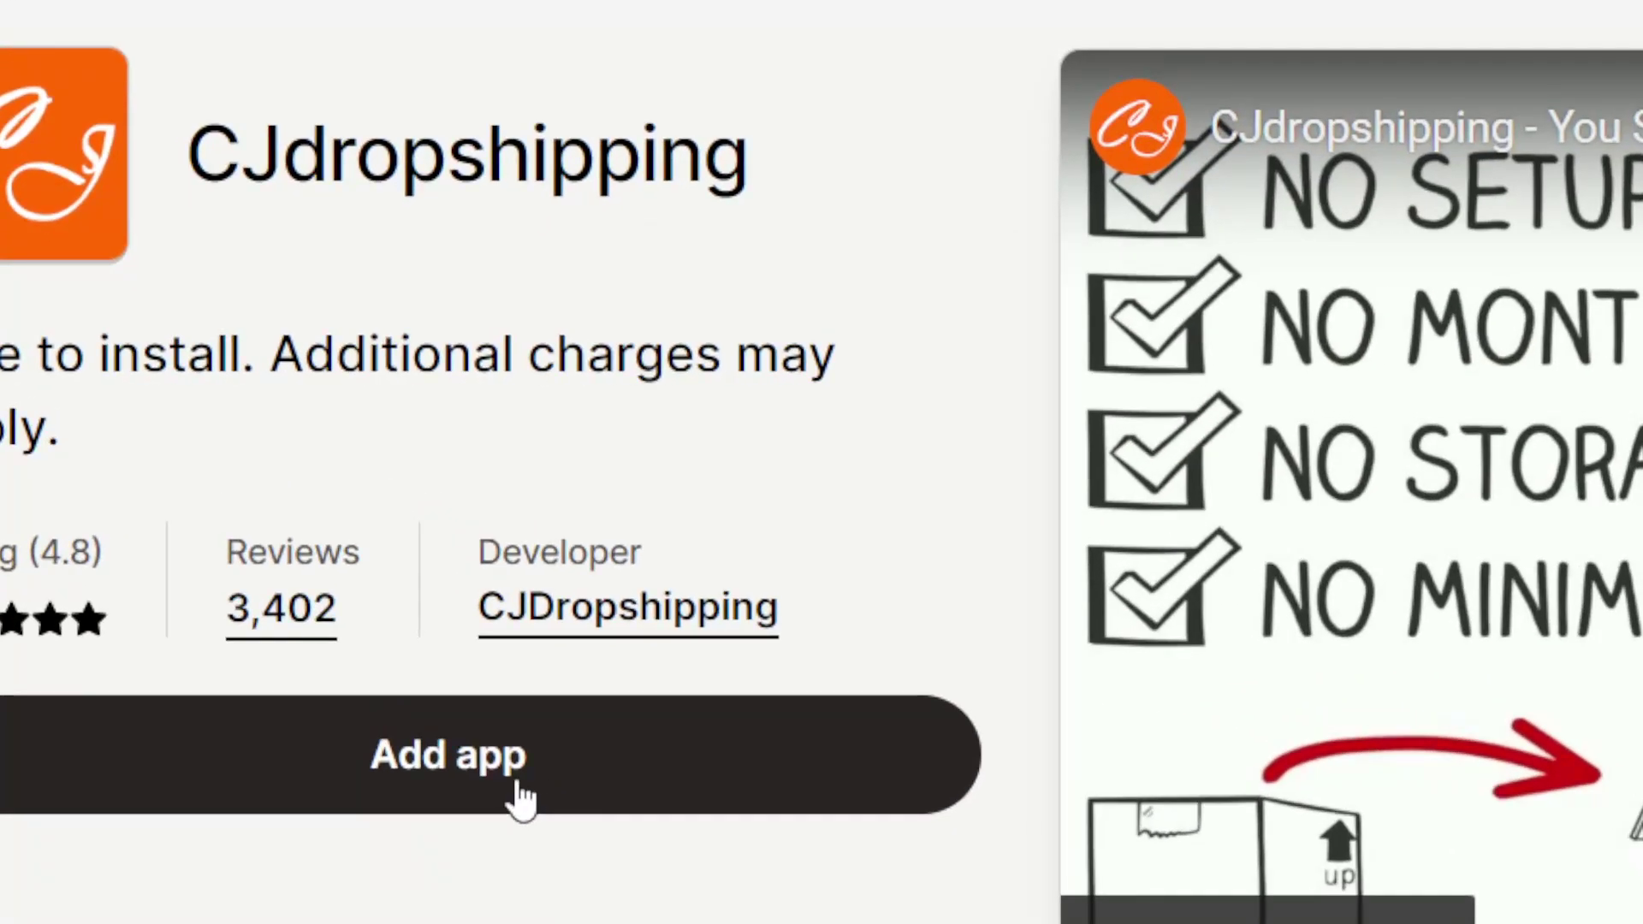
click(522, 801)
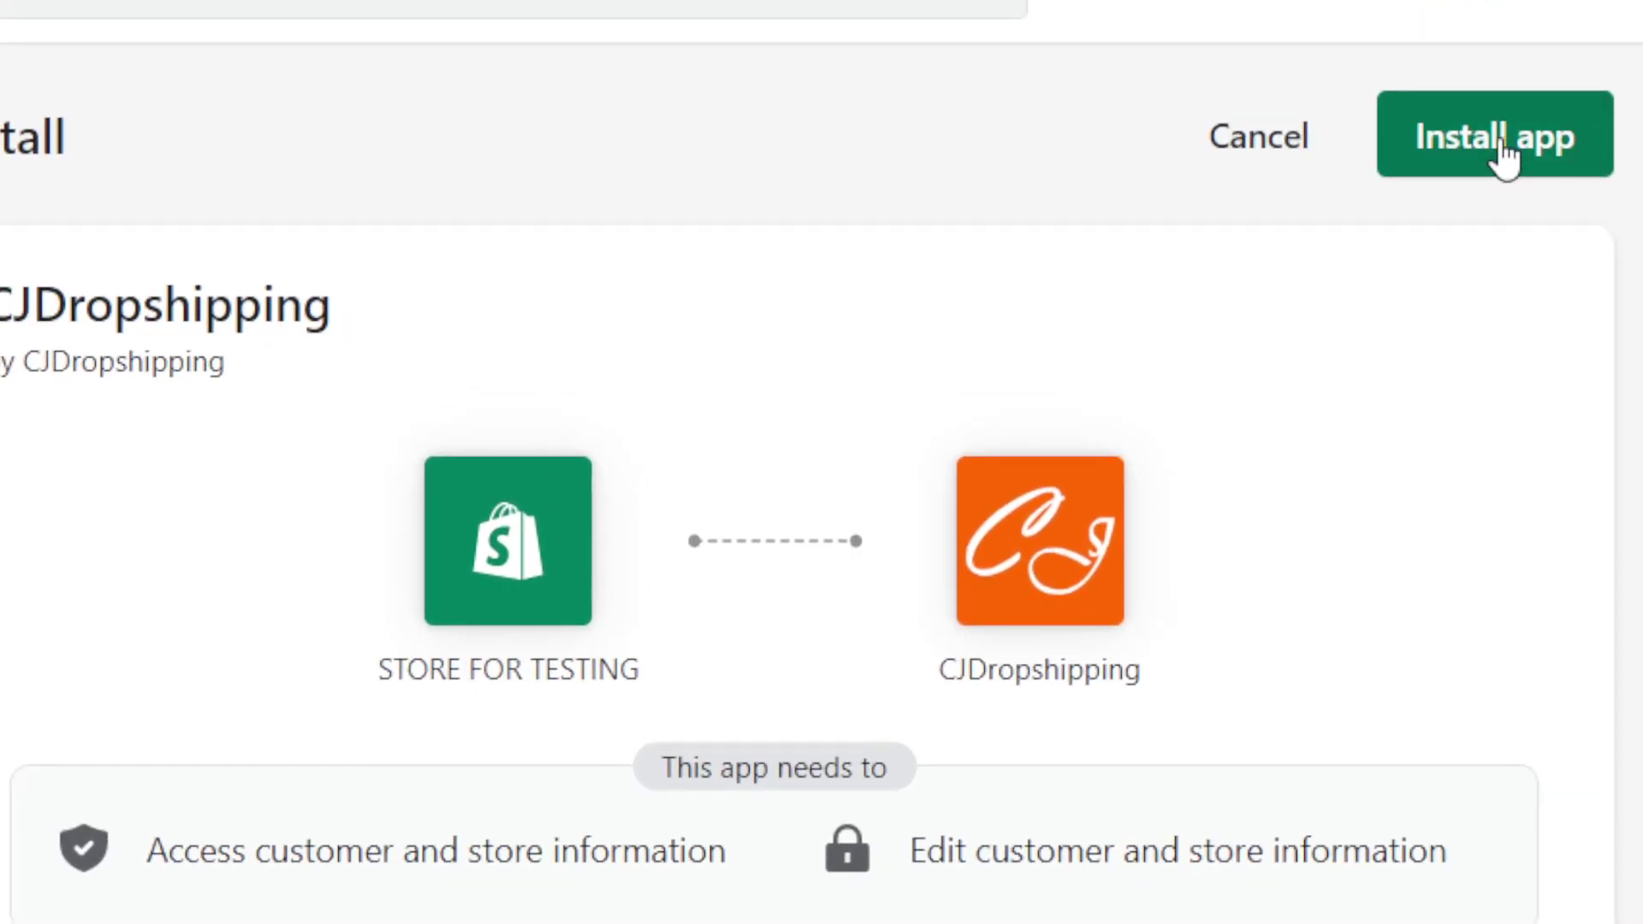
click(1504, 152)
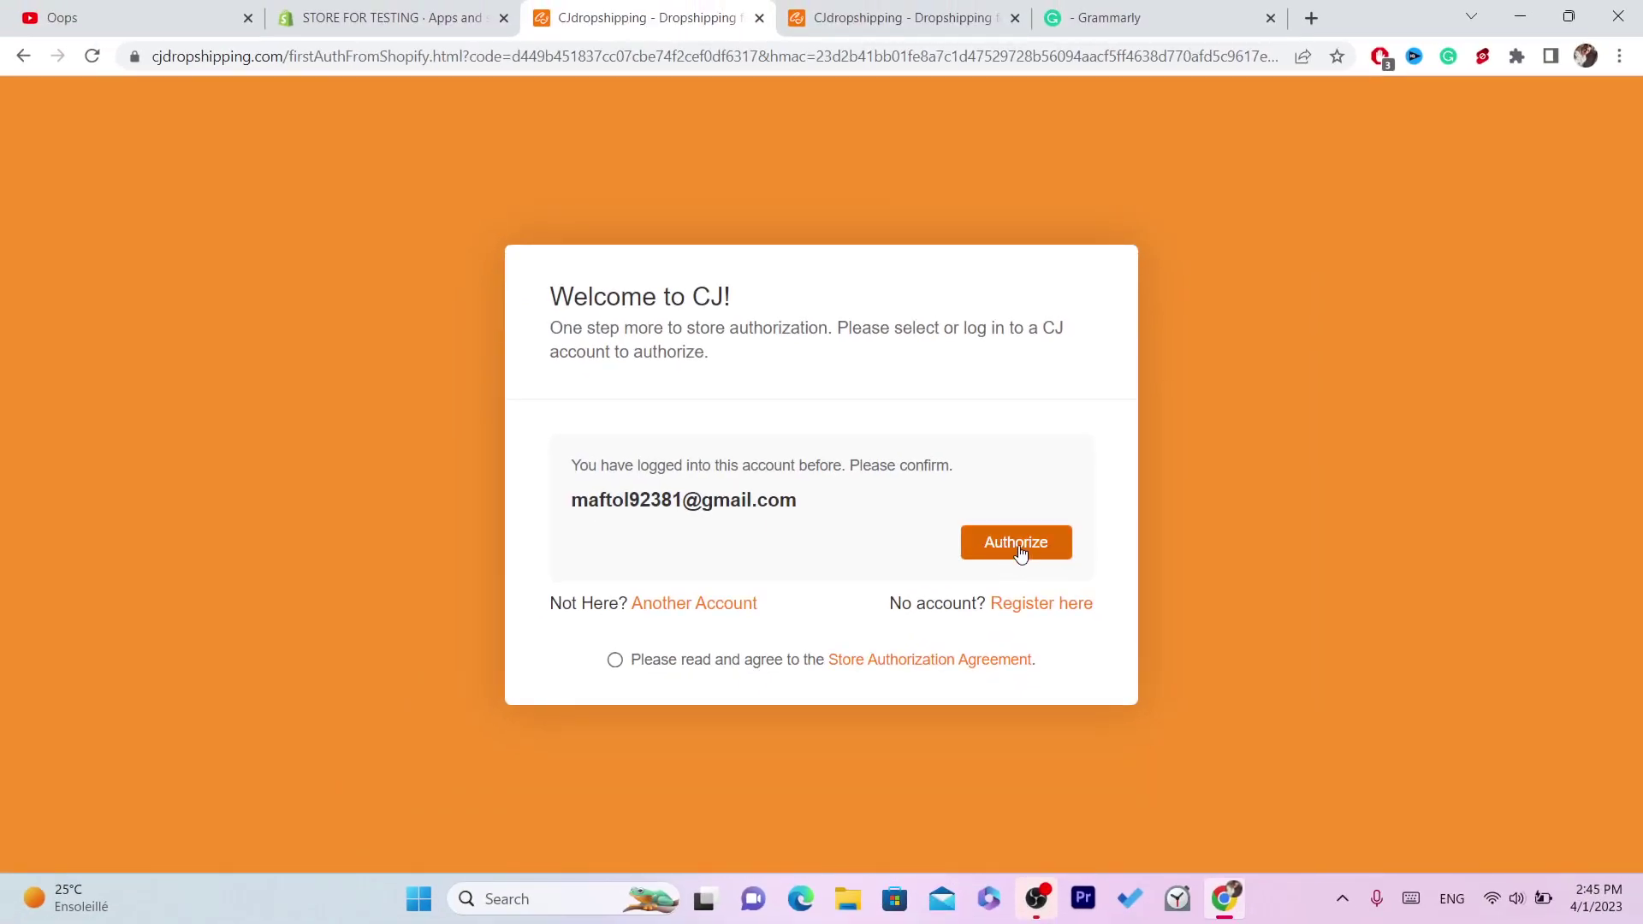
Authorize the store with the already logged-in CJ account, accept the Store Authorization Agreement and dismiss the welcome prompt.
click(1017, 547)
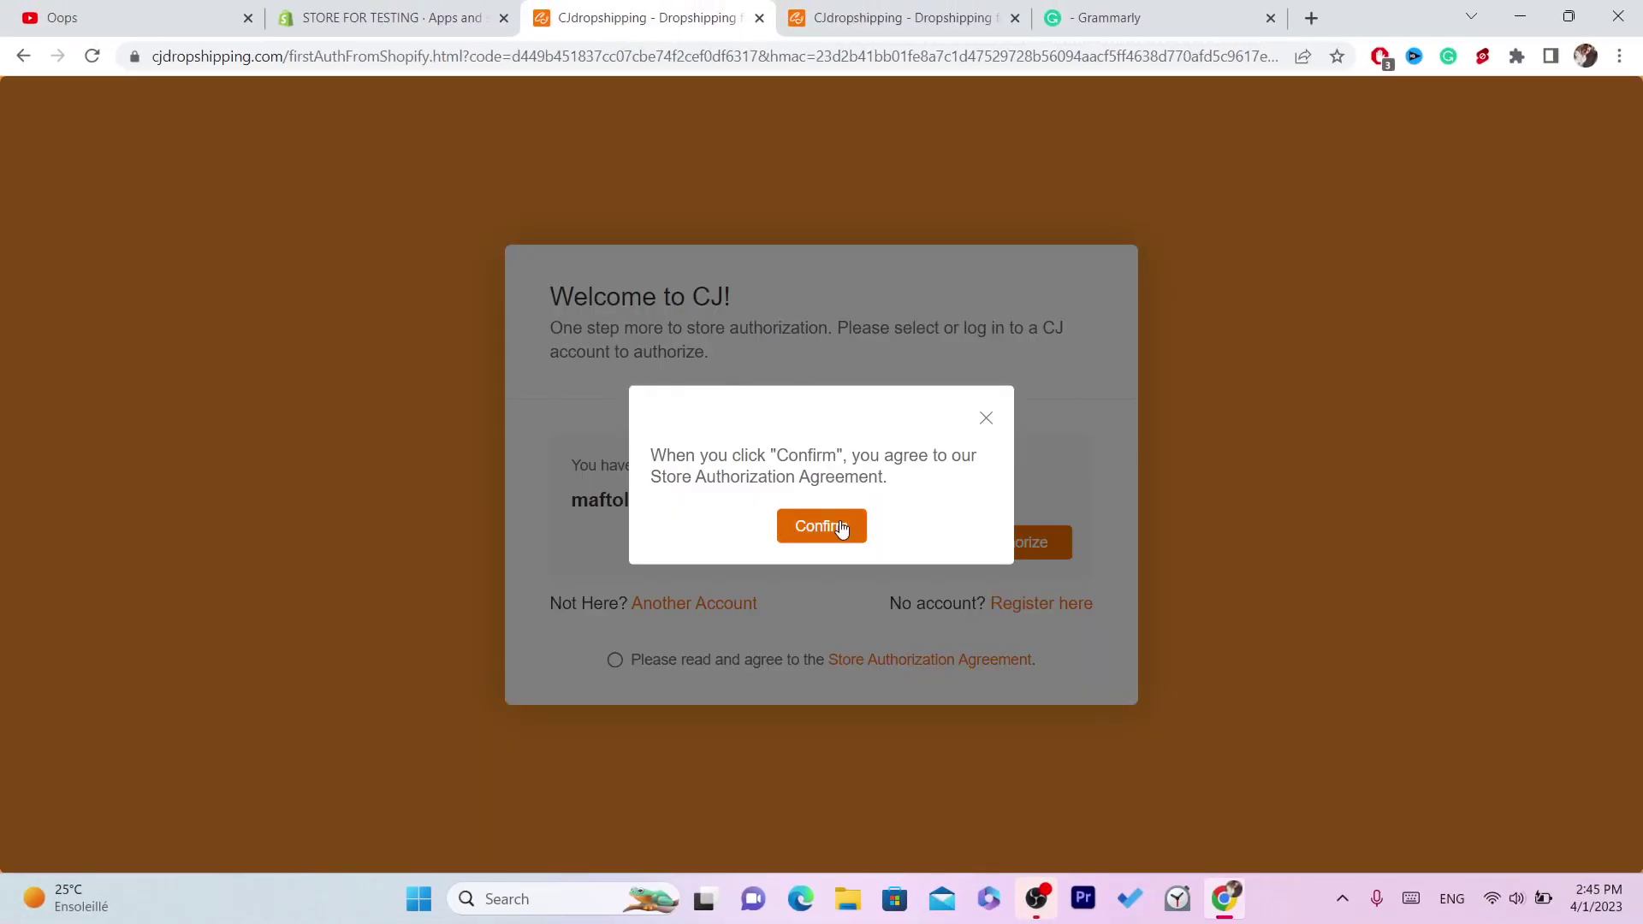
click(816, 528)
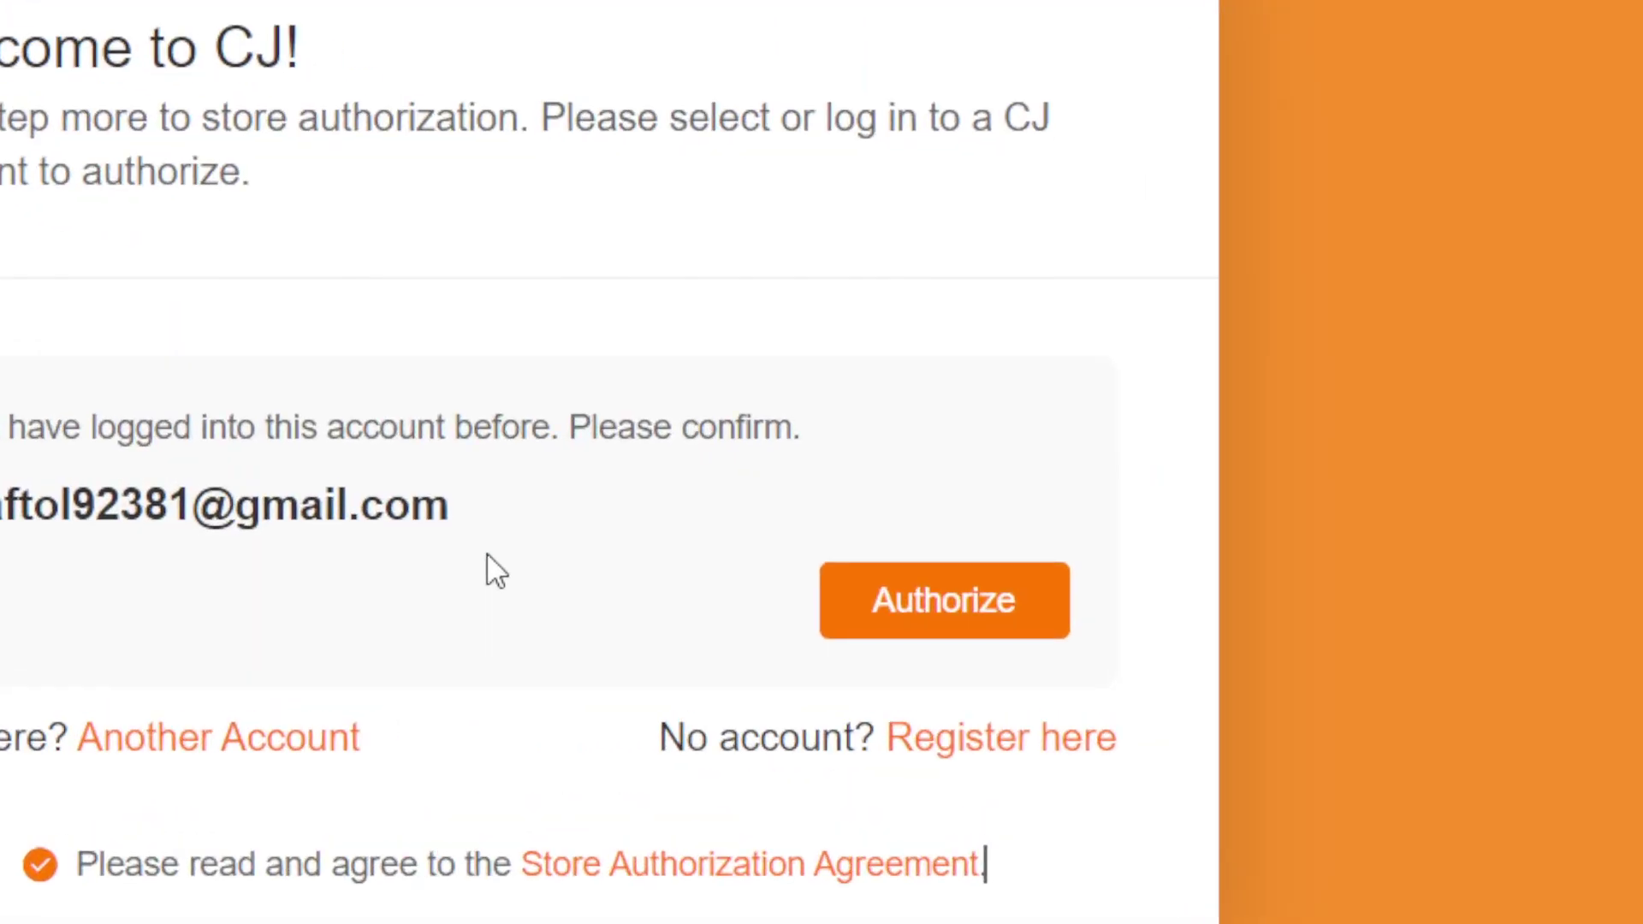
click(903, 636)
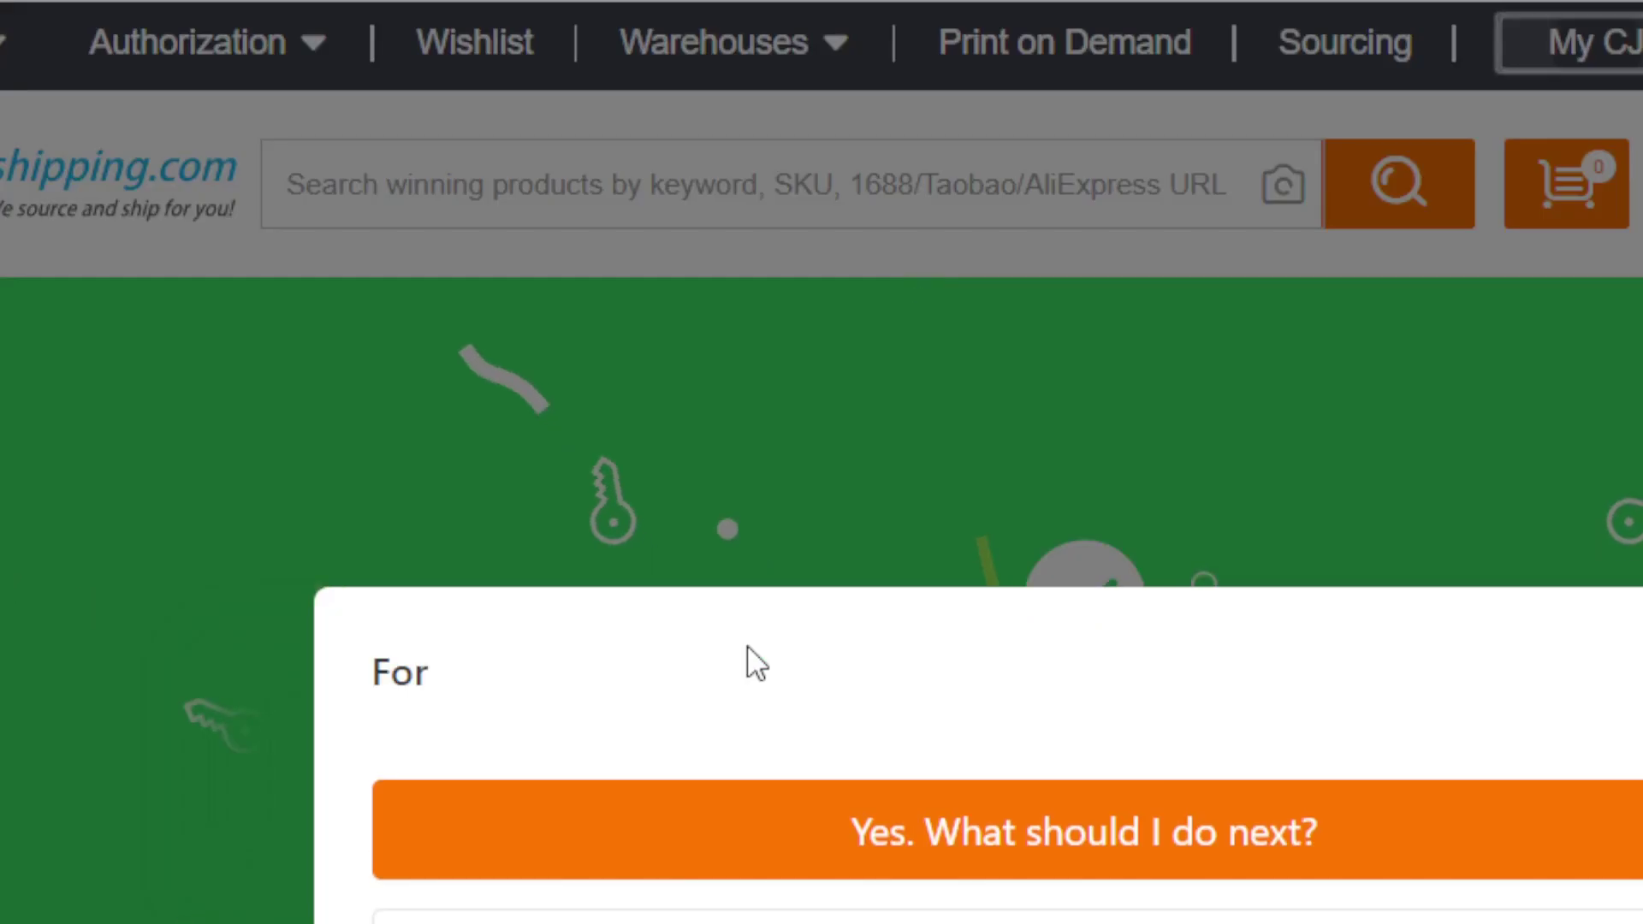
click(1506, 495)
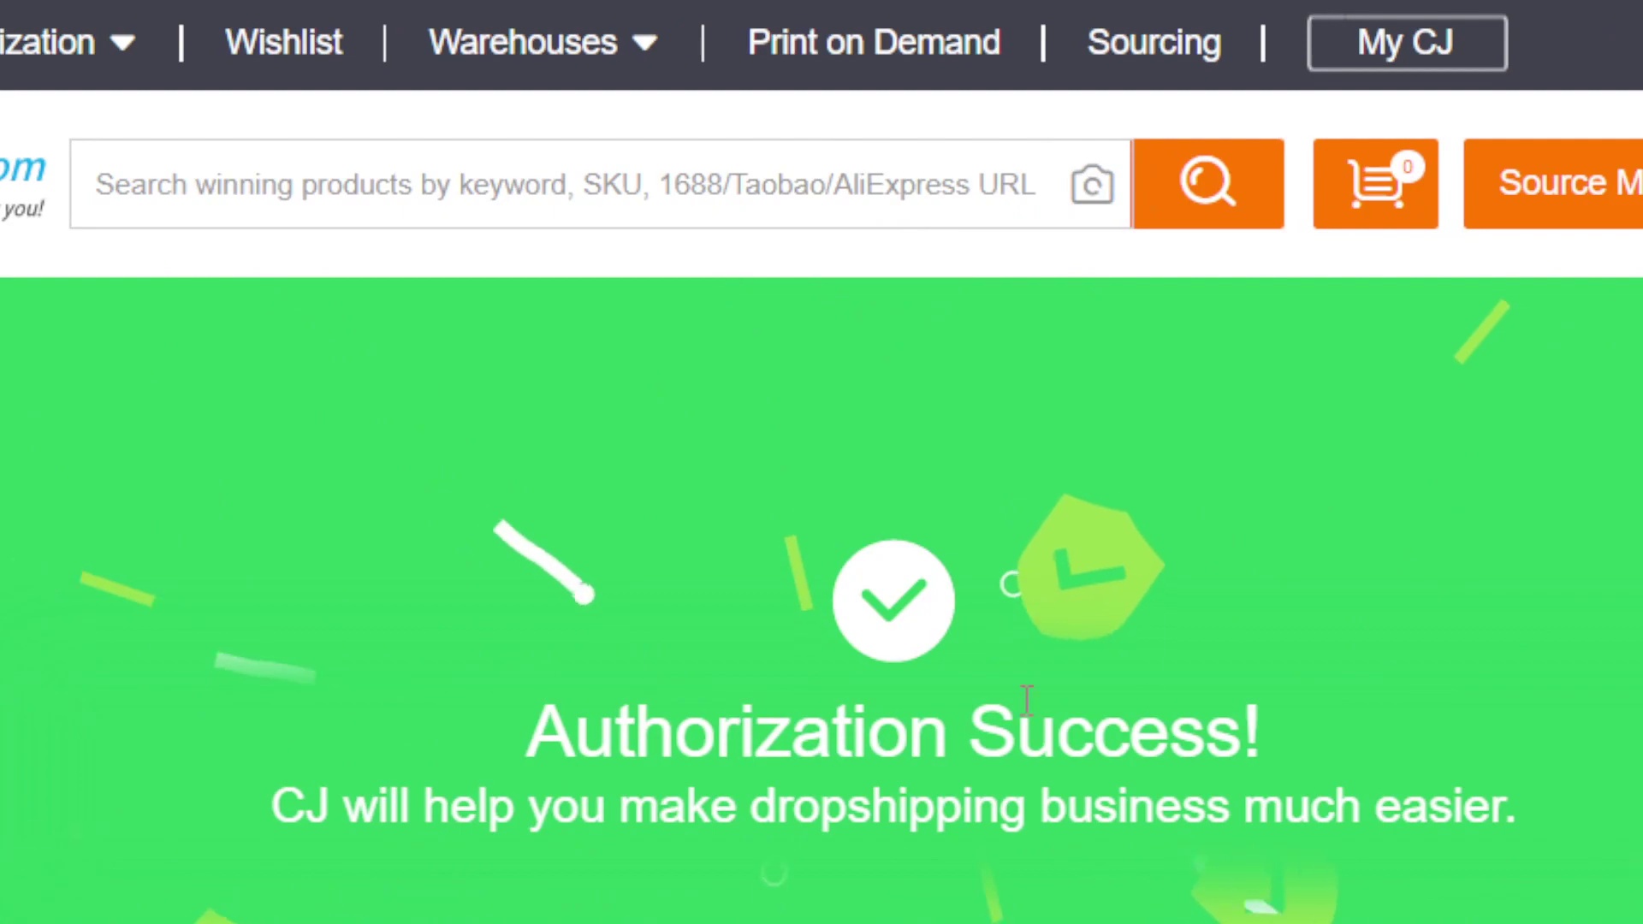
drag(444, 711, 1507, 799)
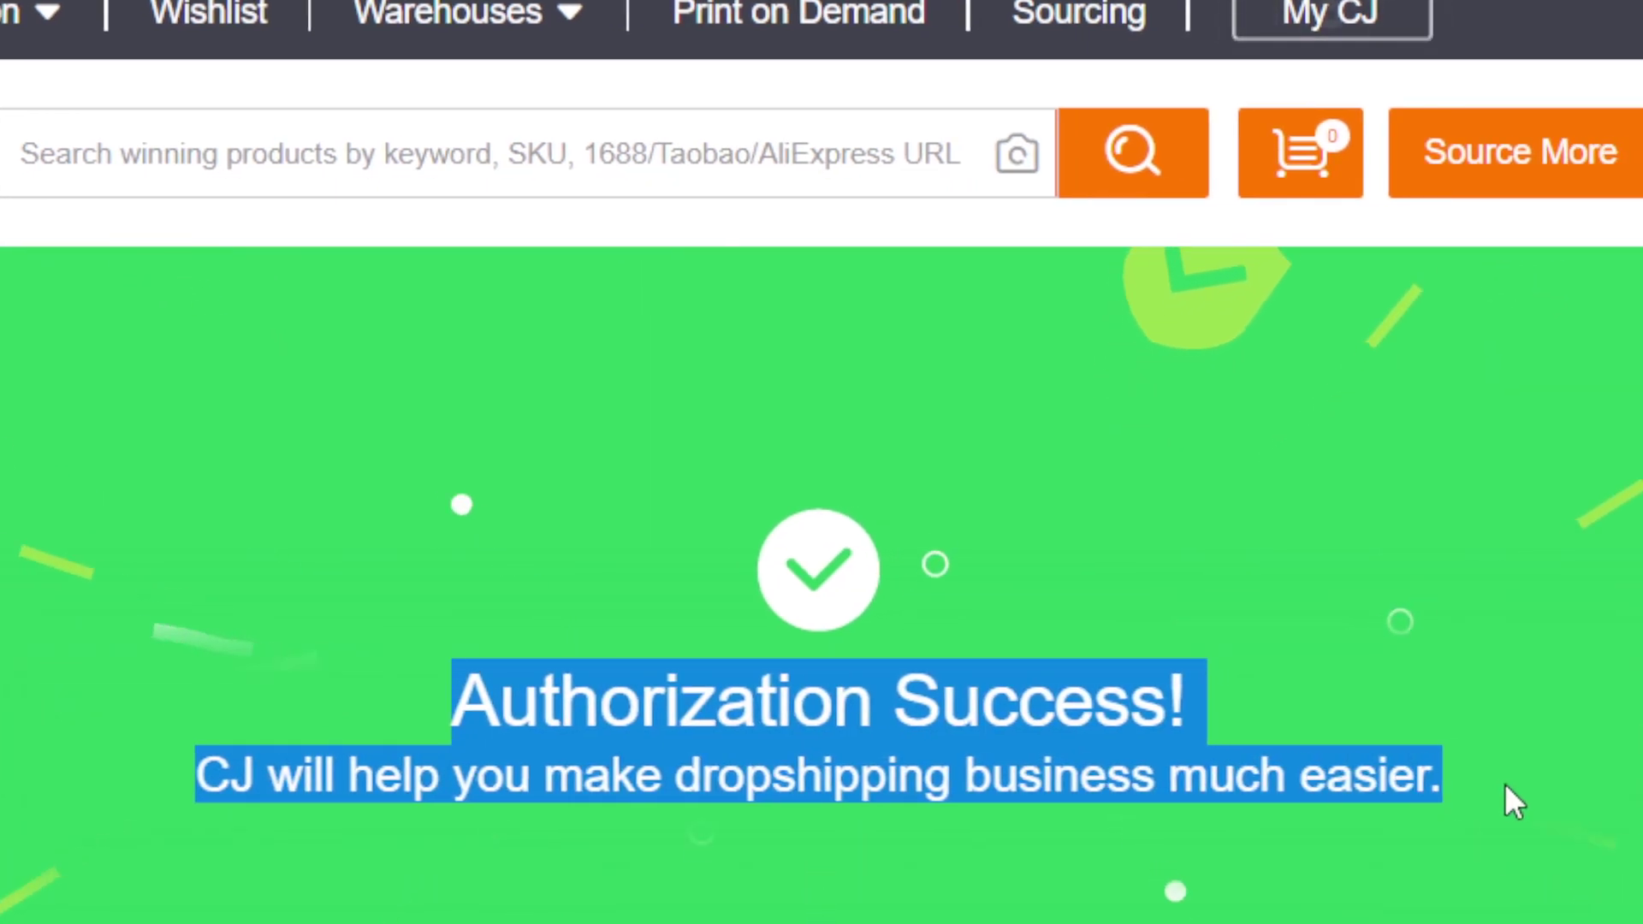
click(346, 632)
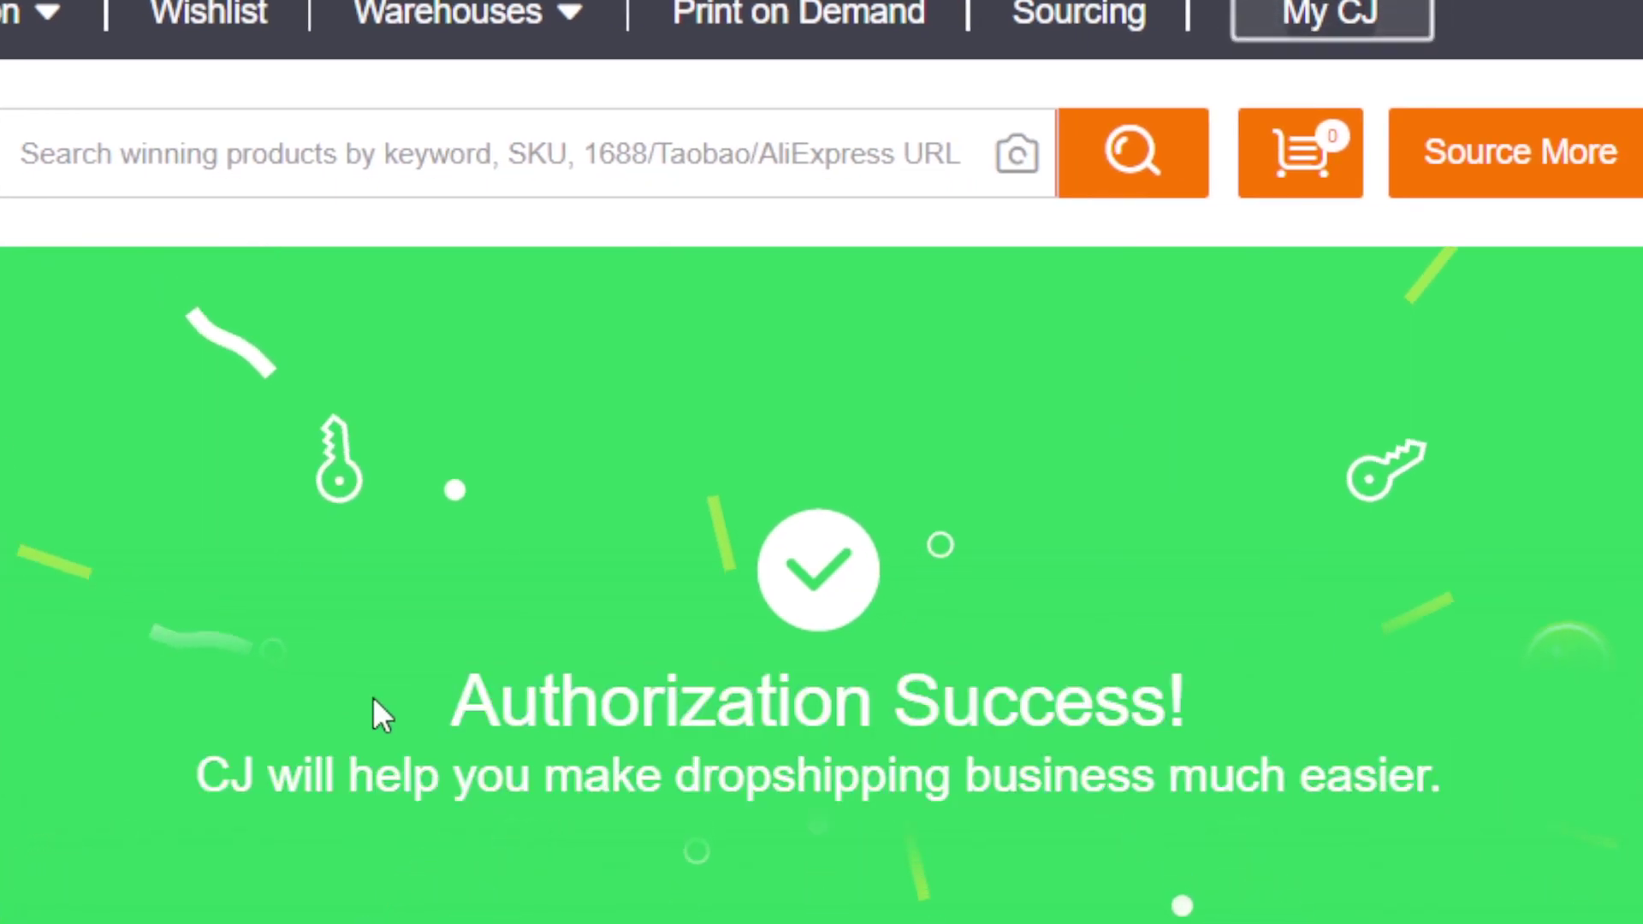
drag(390, 697, 1304, 711)
Open the Shopify store authorization page in CJdropshipping and dismiss the assistant's welcome popup.
mouse_move(434, 100)
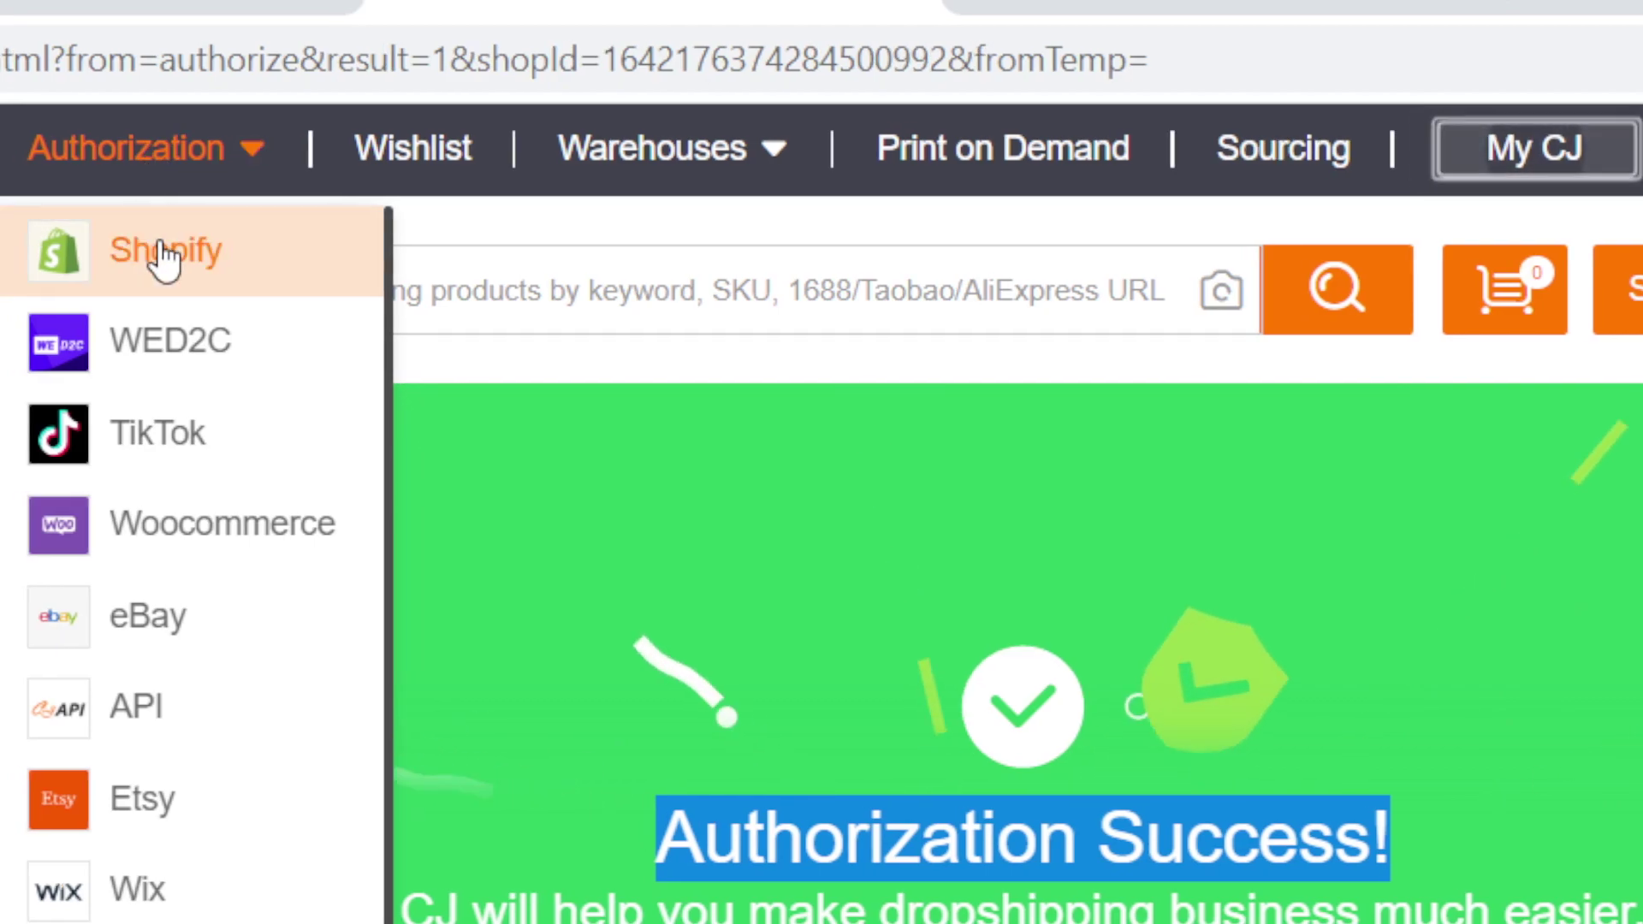
click(165, 253)
click(697, 99)
triple_click(697, 99)
click(698, 98)
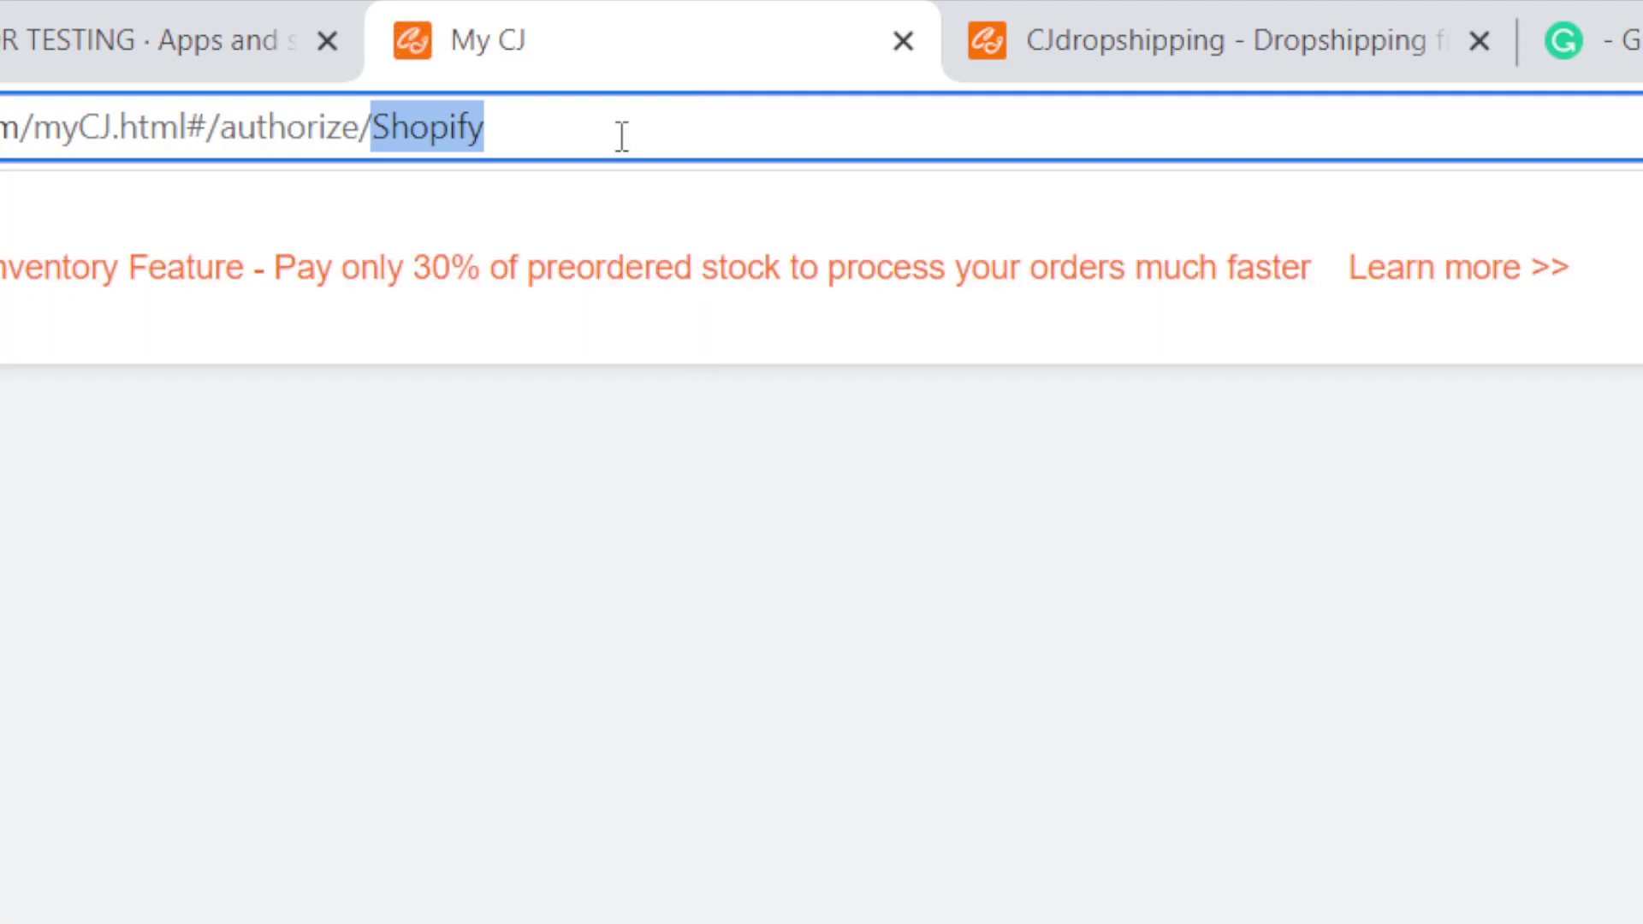
click(622, 137)
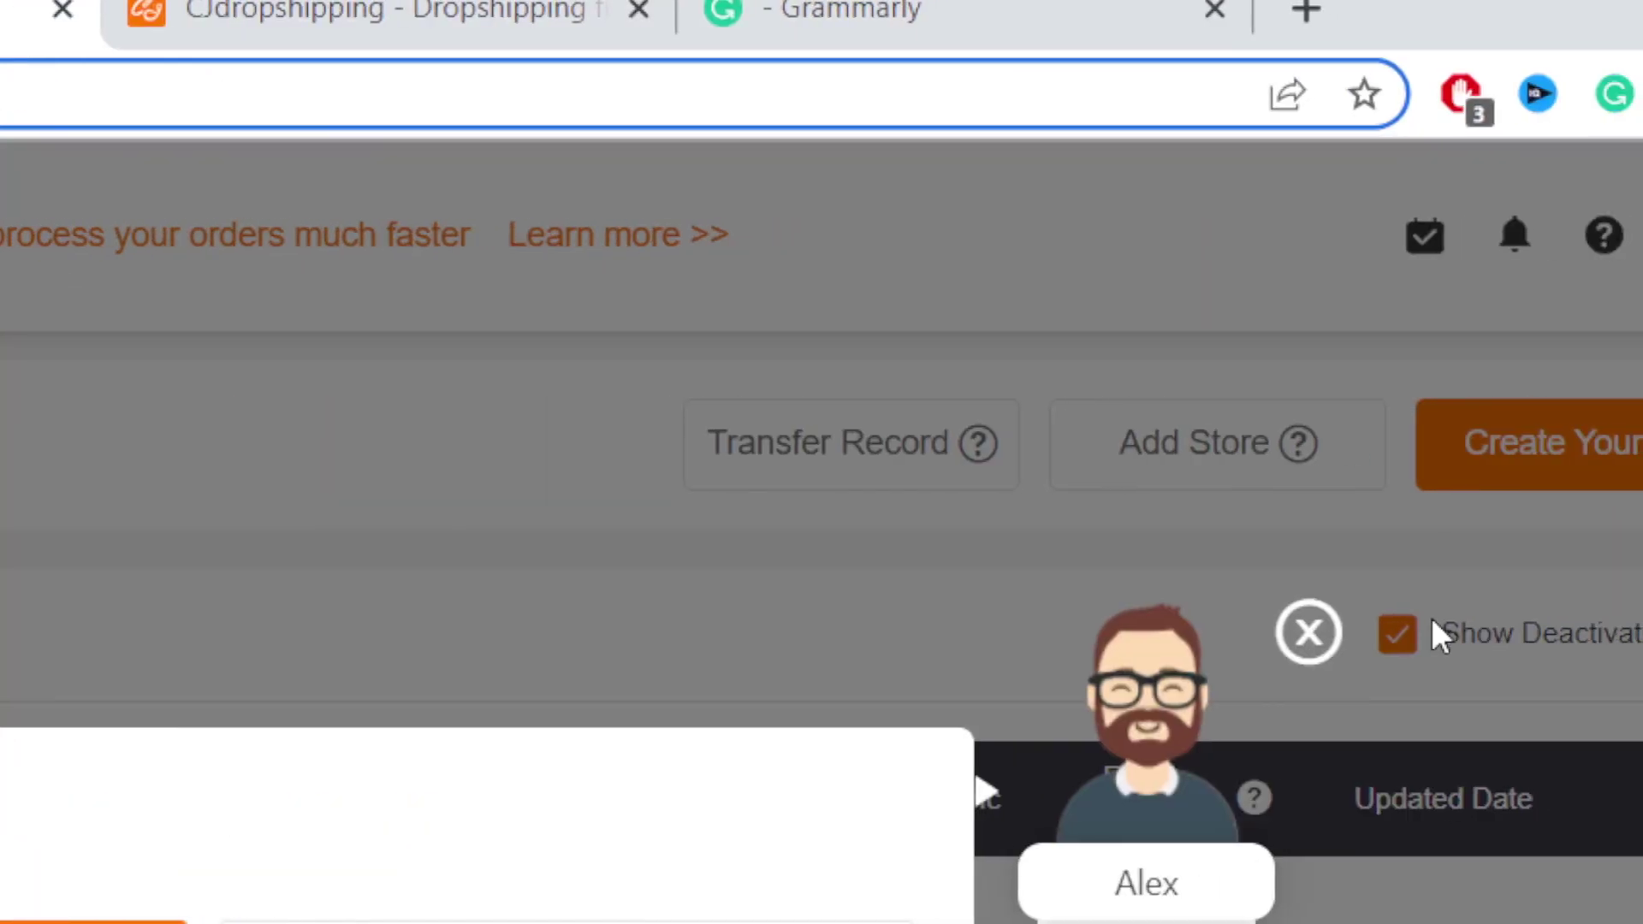
click(1322, 641)
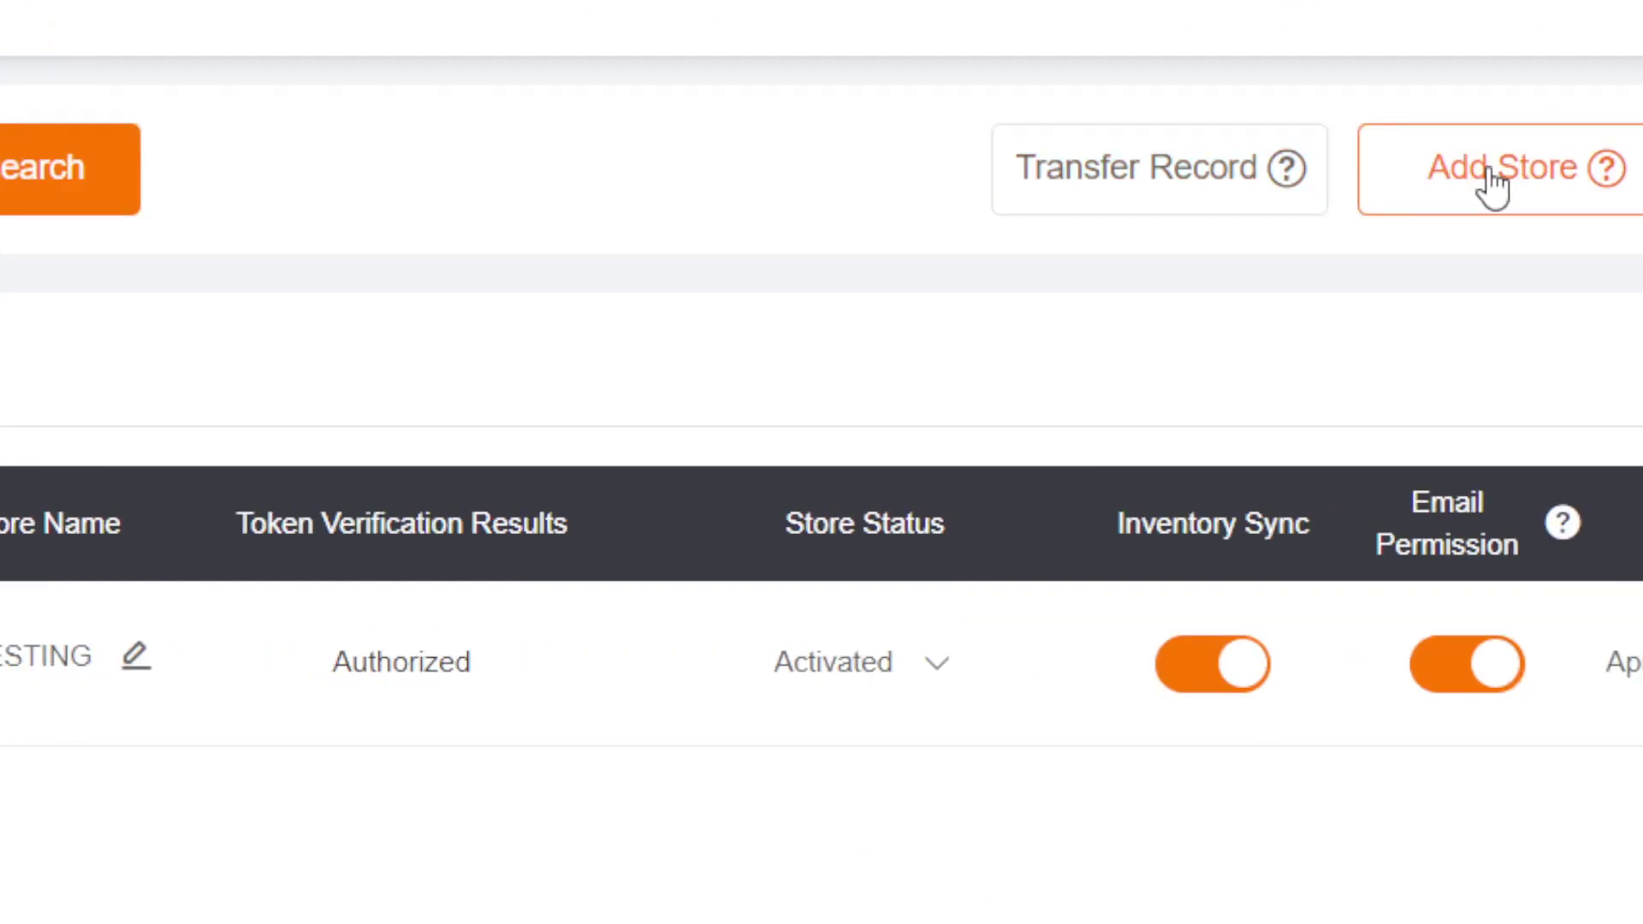
View the Shopify authorization instructions for adding a store, and return to the store list without the assistant's welcome popup.
click(1493, 184)
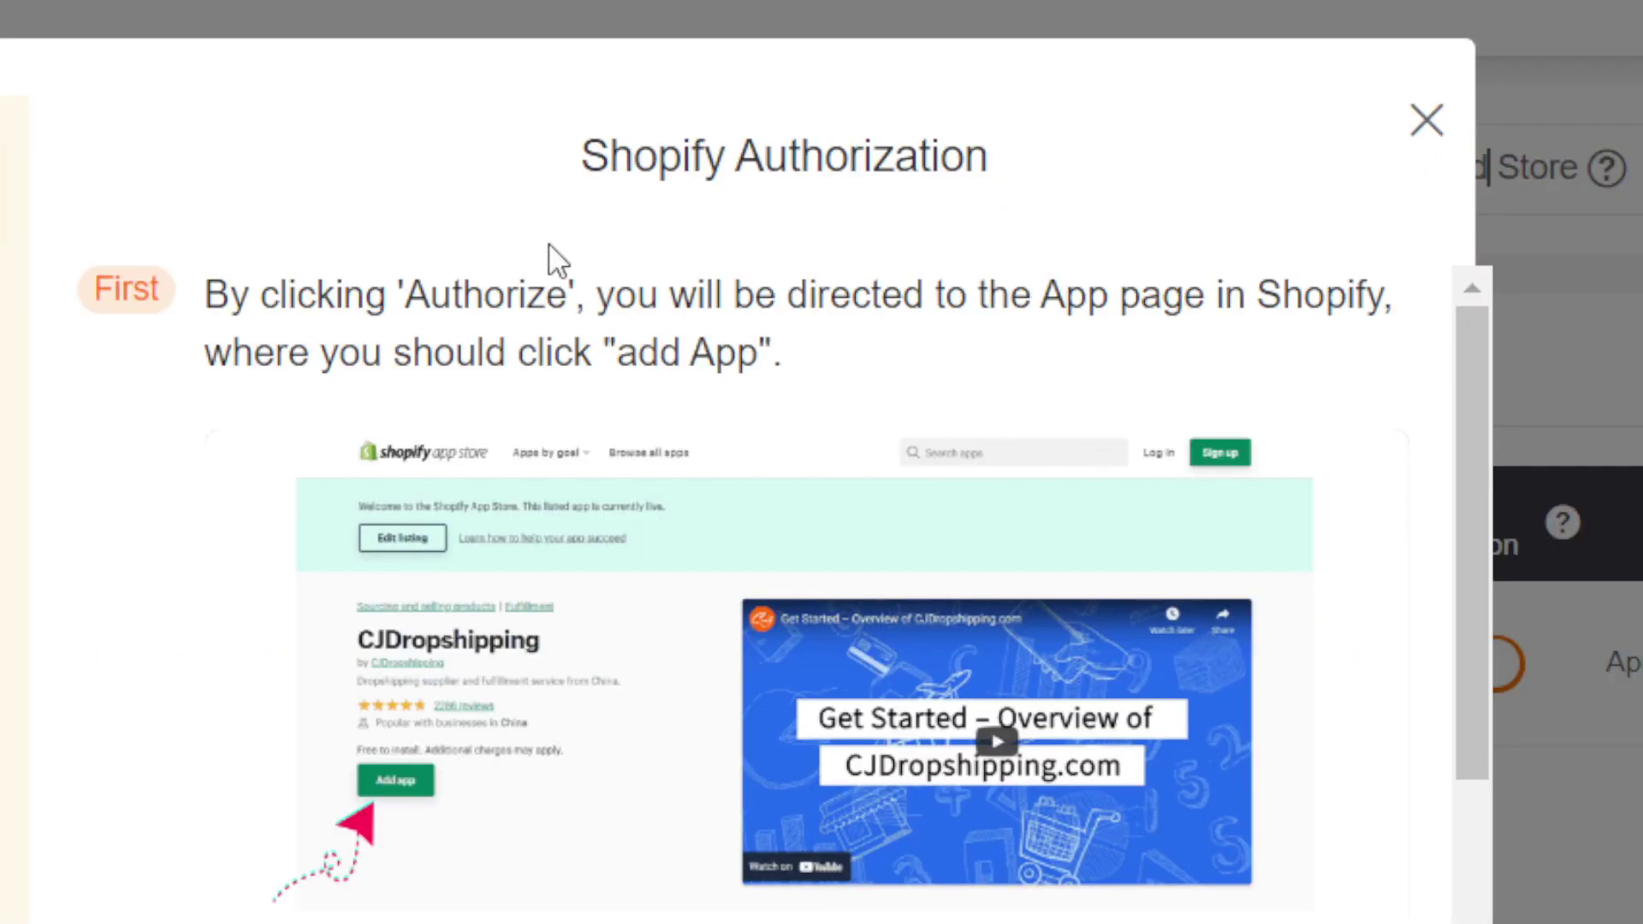
drag(1250, 446, 1254, 780)
click(1178, 770)
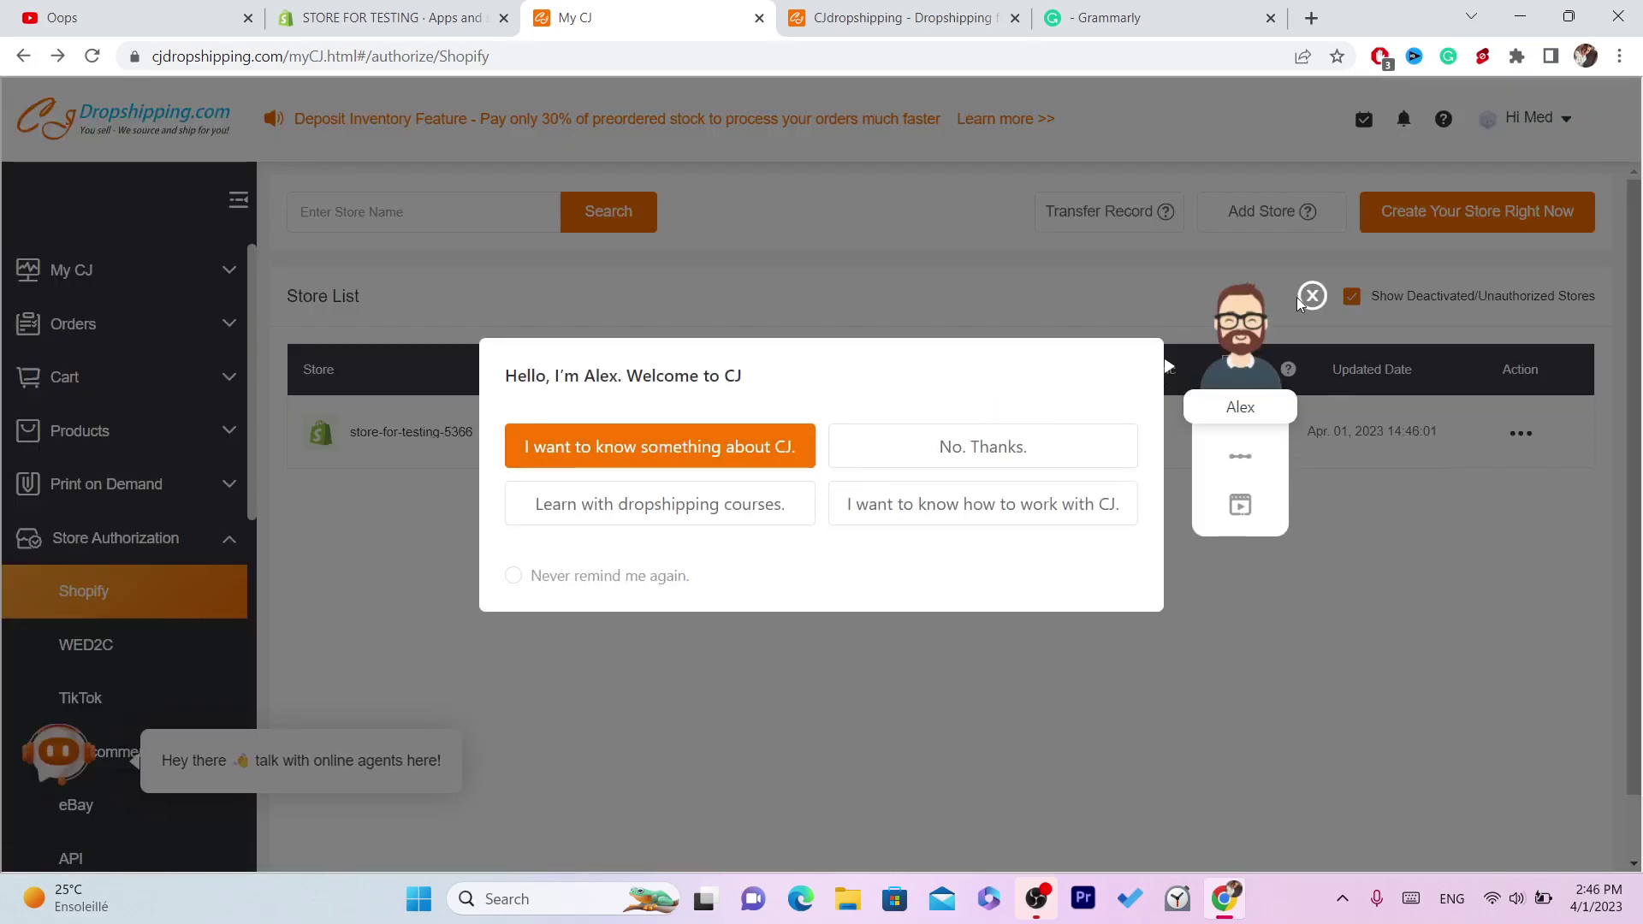
click(1299, 296)
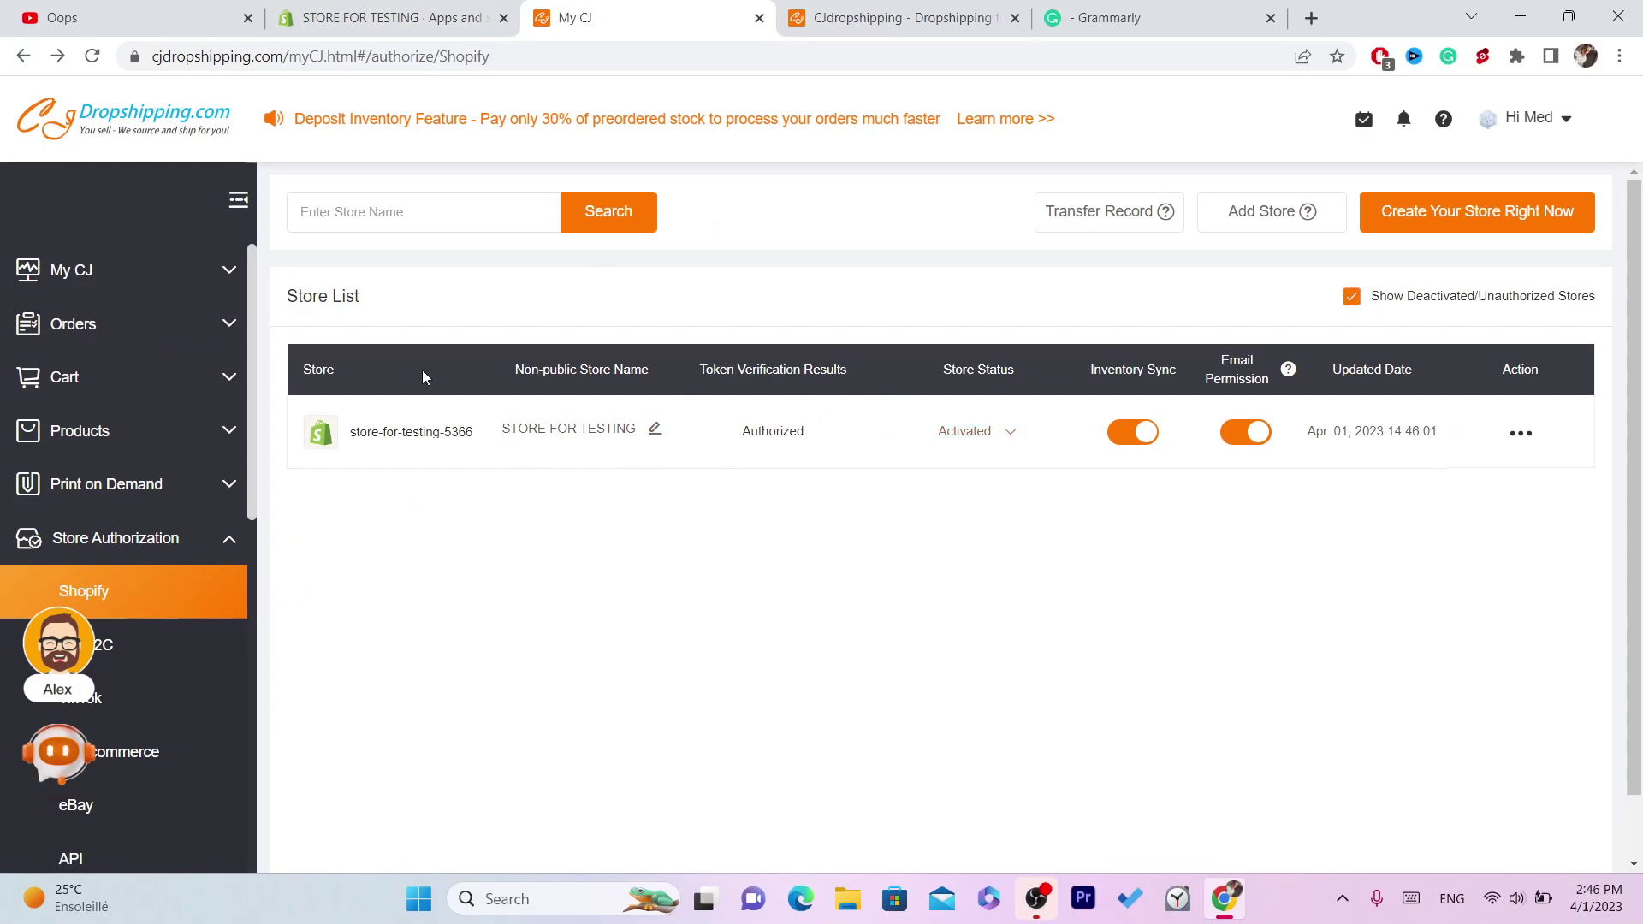
Switch to the Shopify admin, reopen the settings on Store details and highlight the store's myshopify.com address.
click(394, 17)
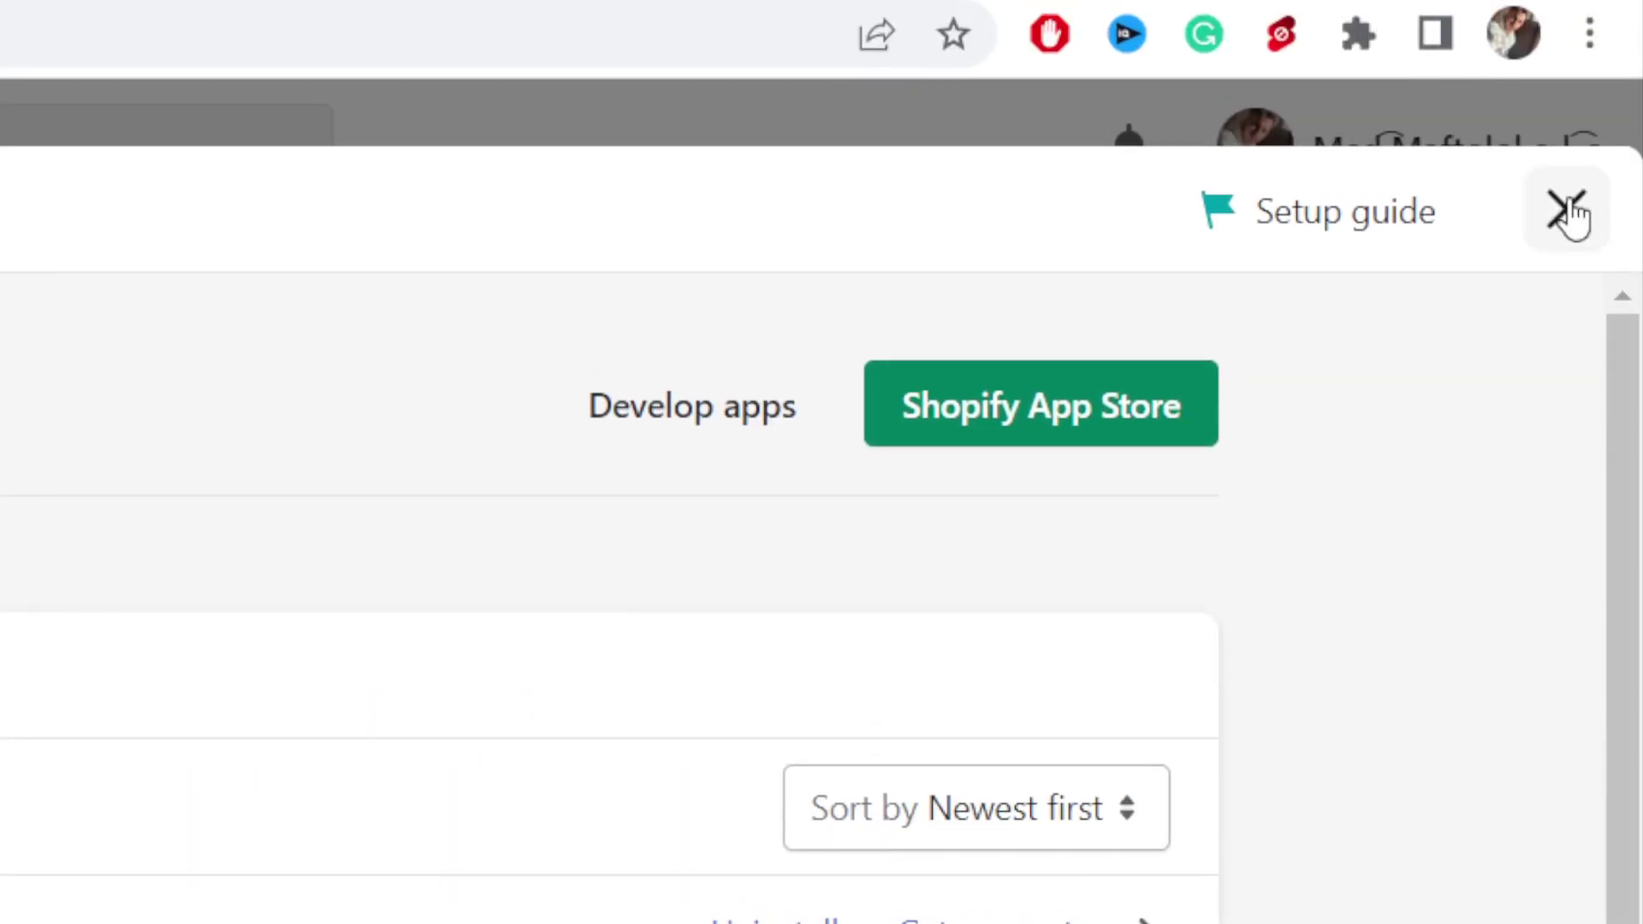
click(1566, 209)
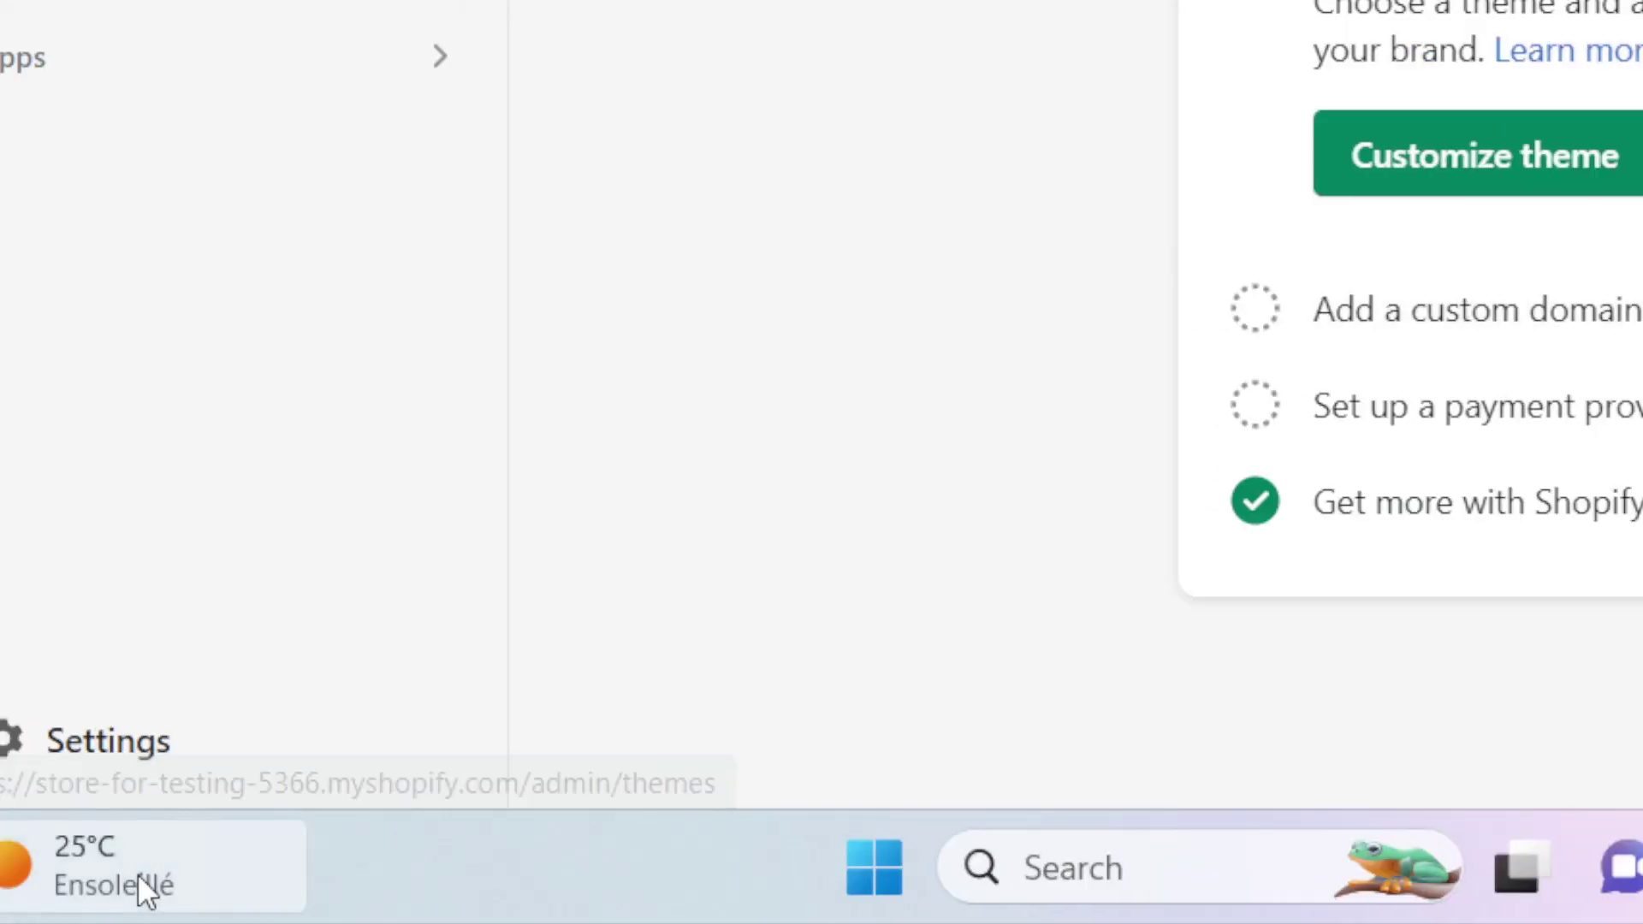
click(85, 744)
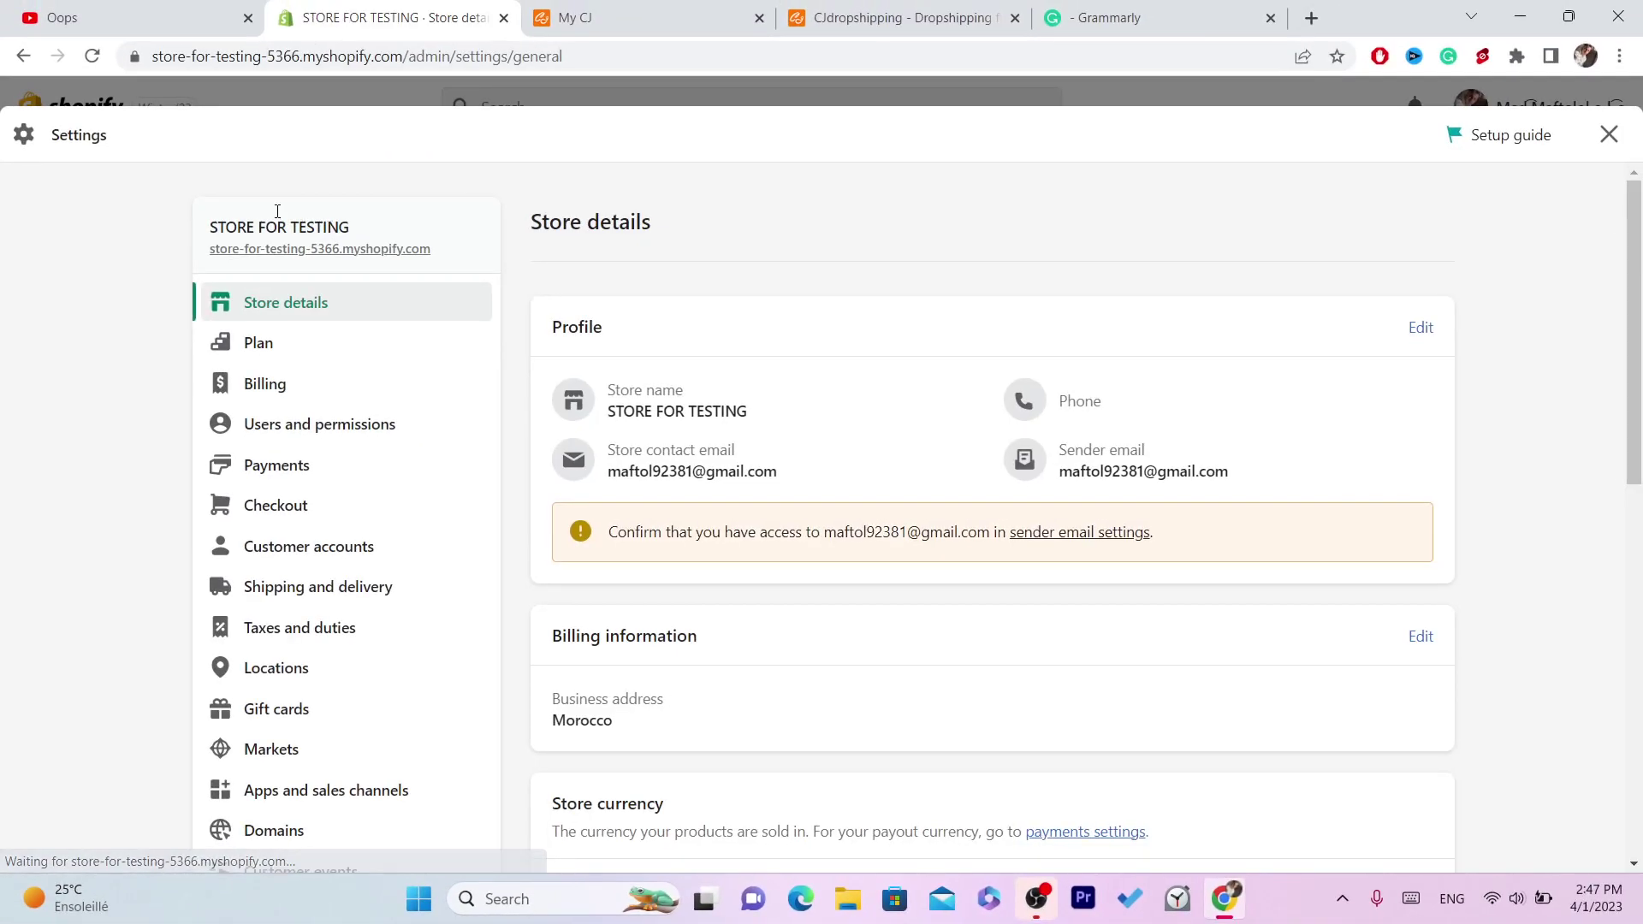
drag(426, 255, 199, 249)
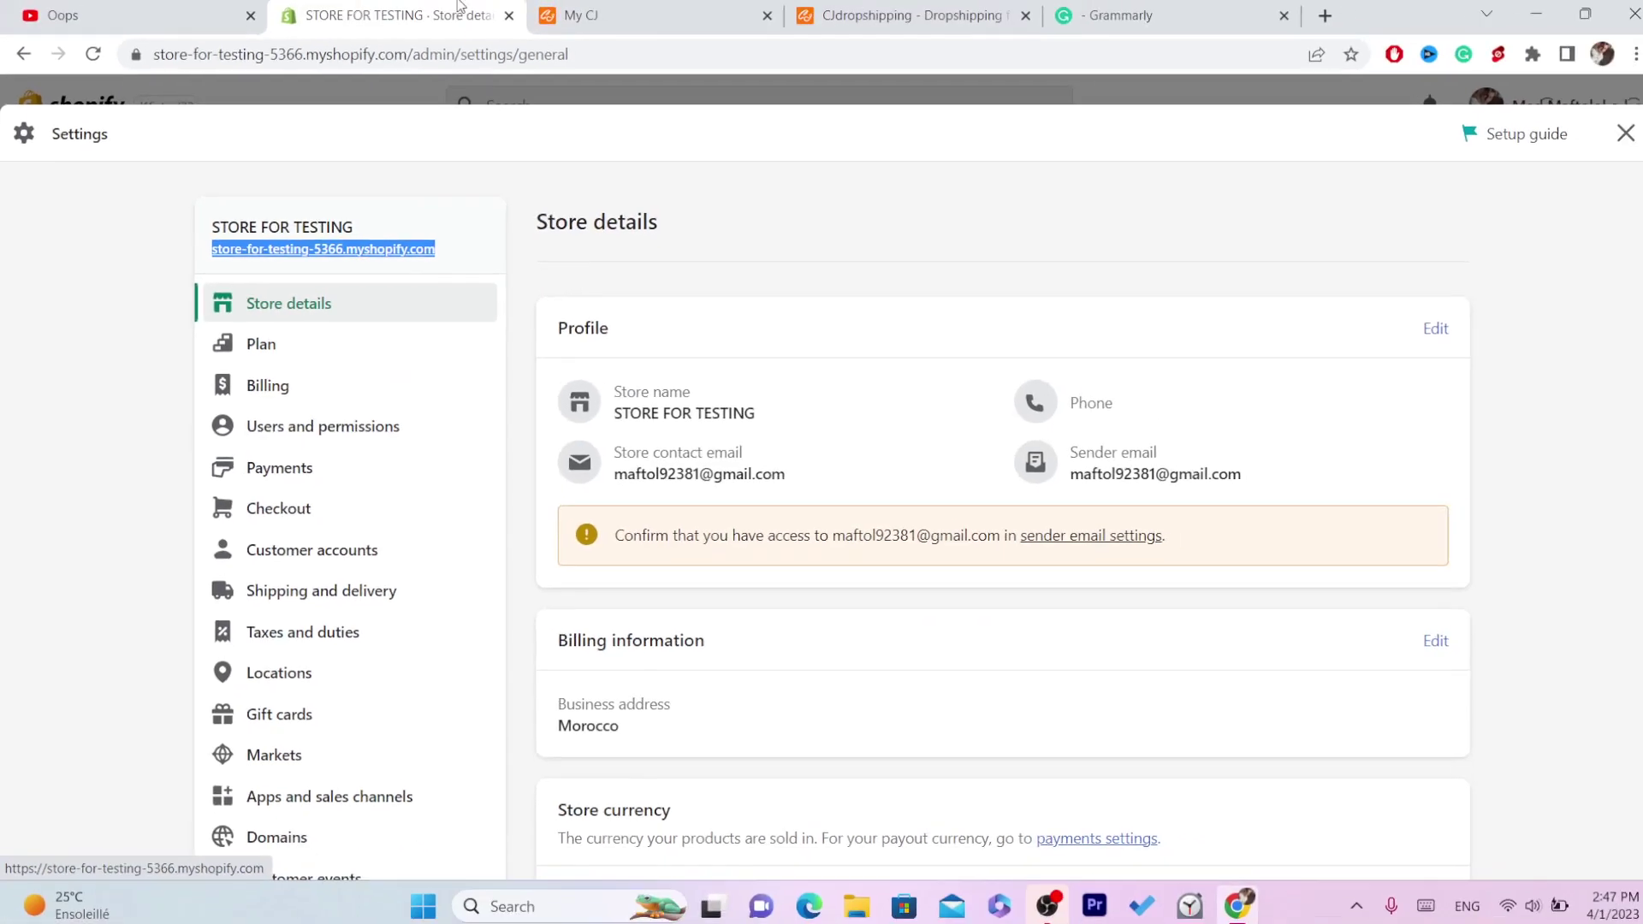
Switch back to the CJdropshipping store list and go to the site's home page.
click(610, 10)
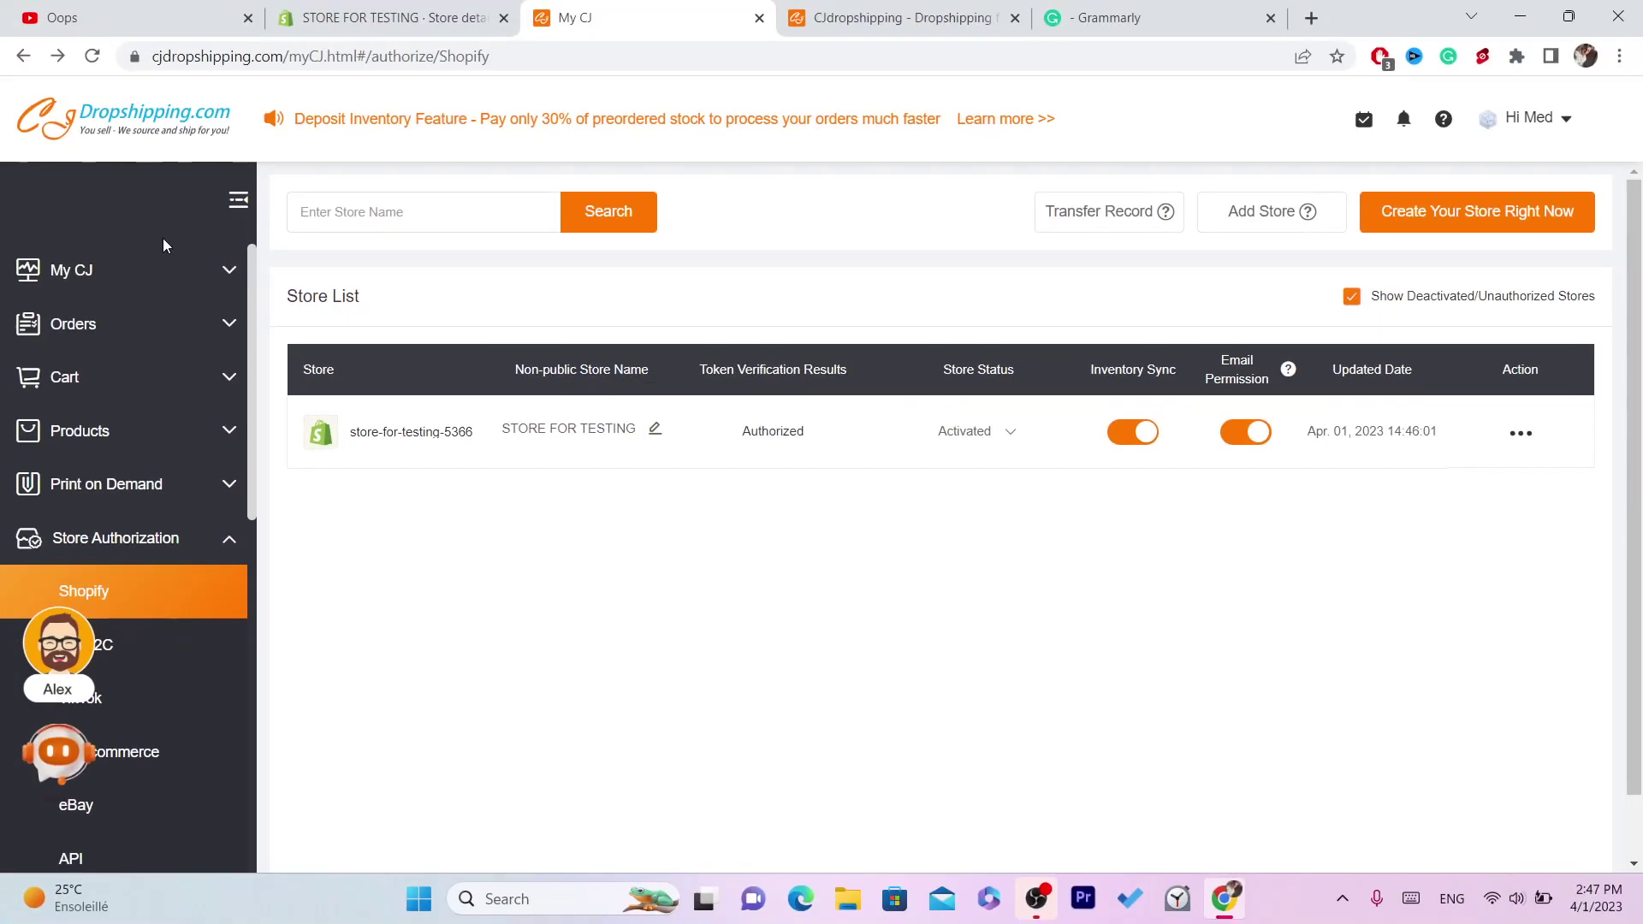
click(151, 290)
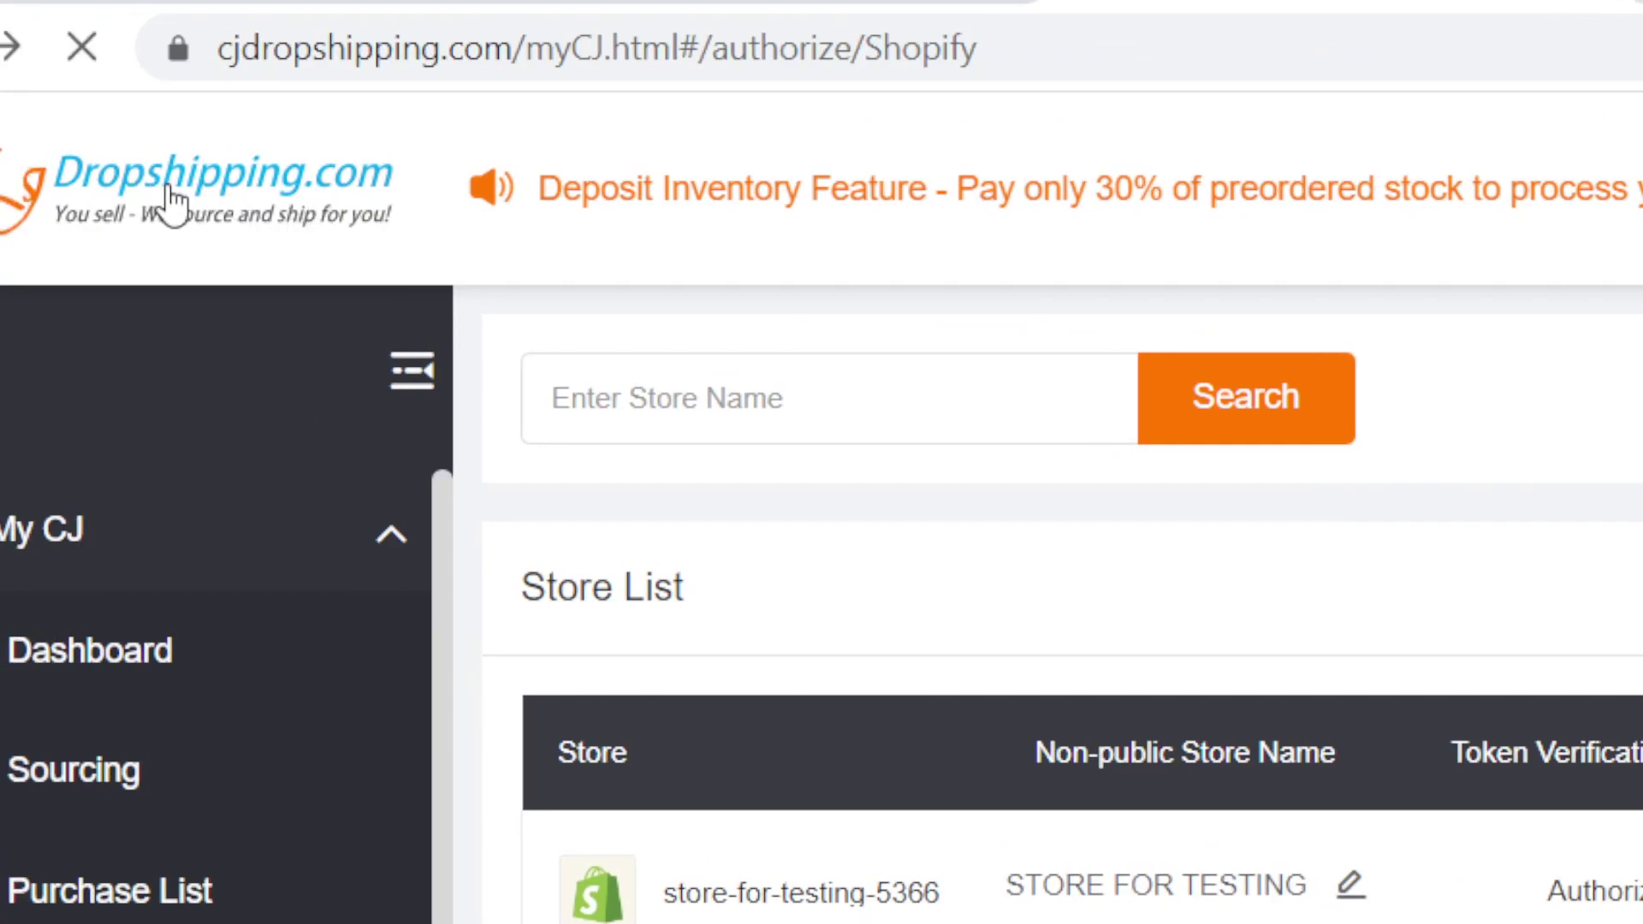
click(172, 203)
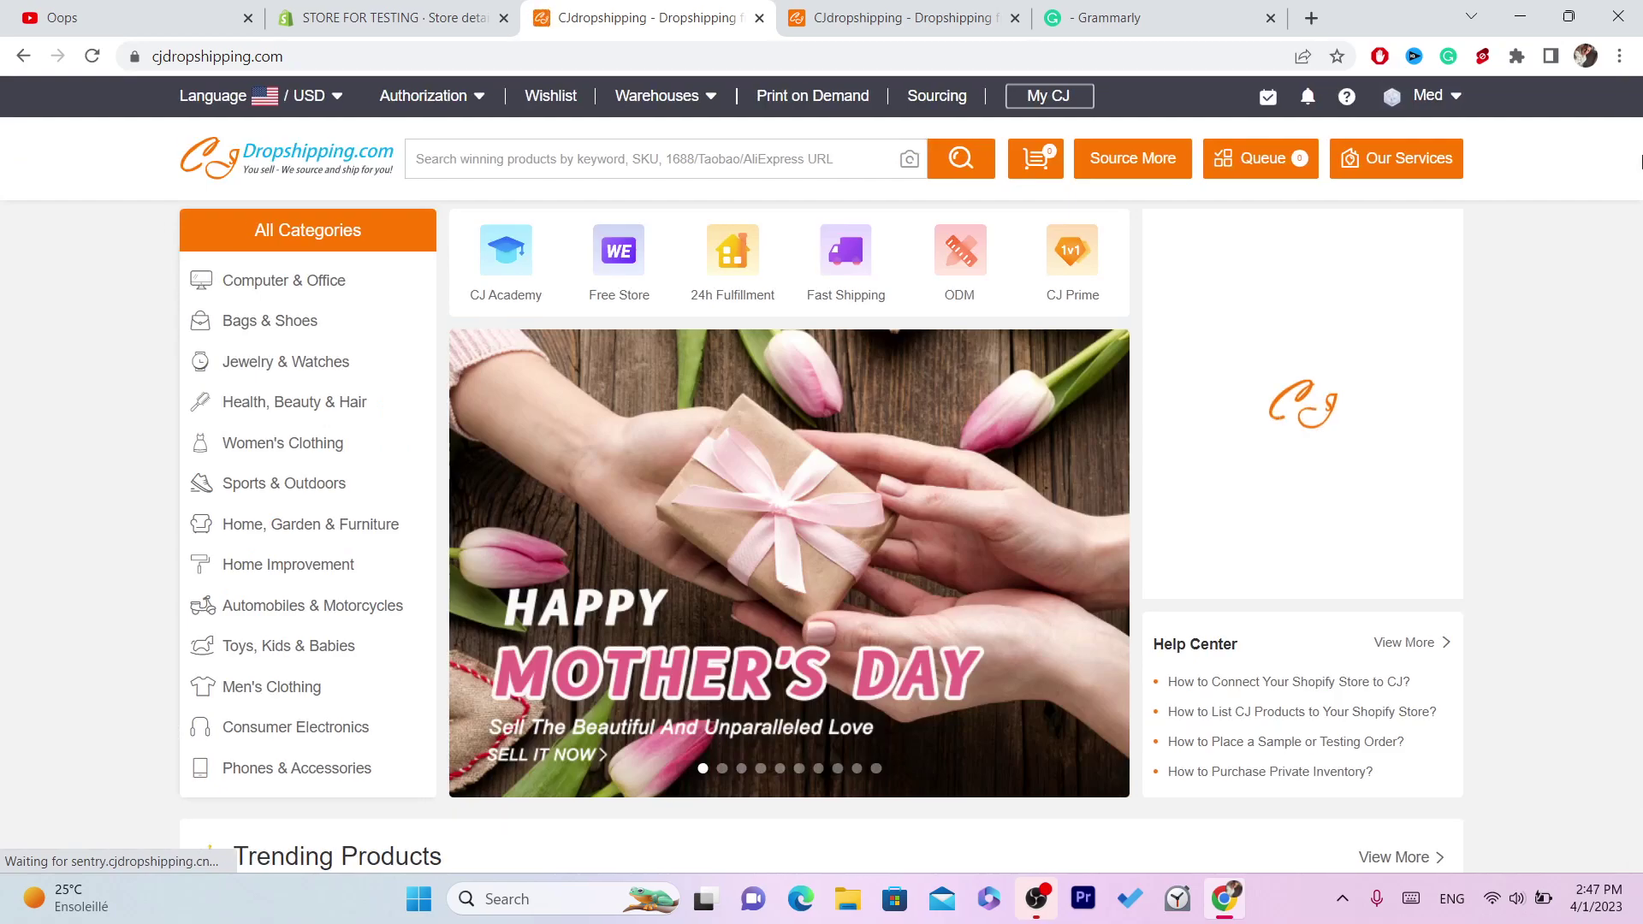
Browse the home page's products and open the Fashion Gay Pride Rainbow Leather Bracelets page from Super Deals to view its details.
click(1641, 161)
click(1302, 295)
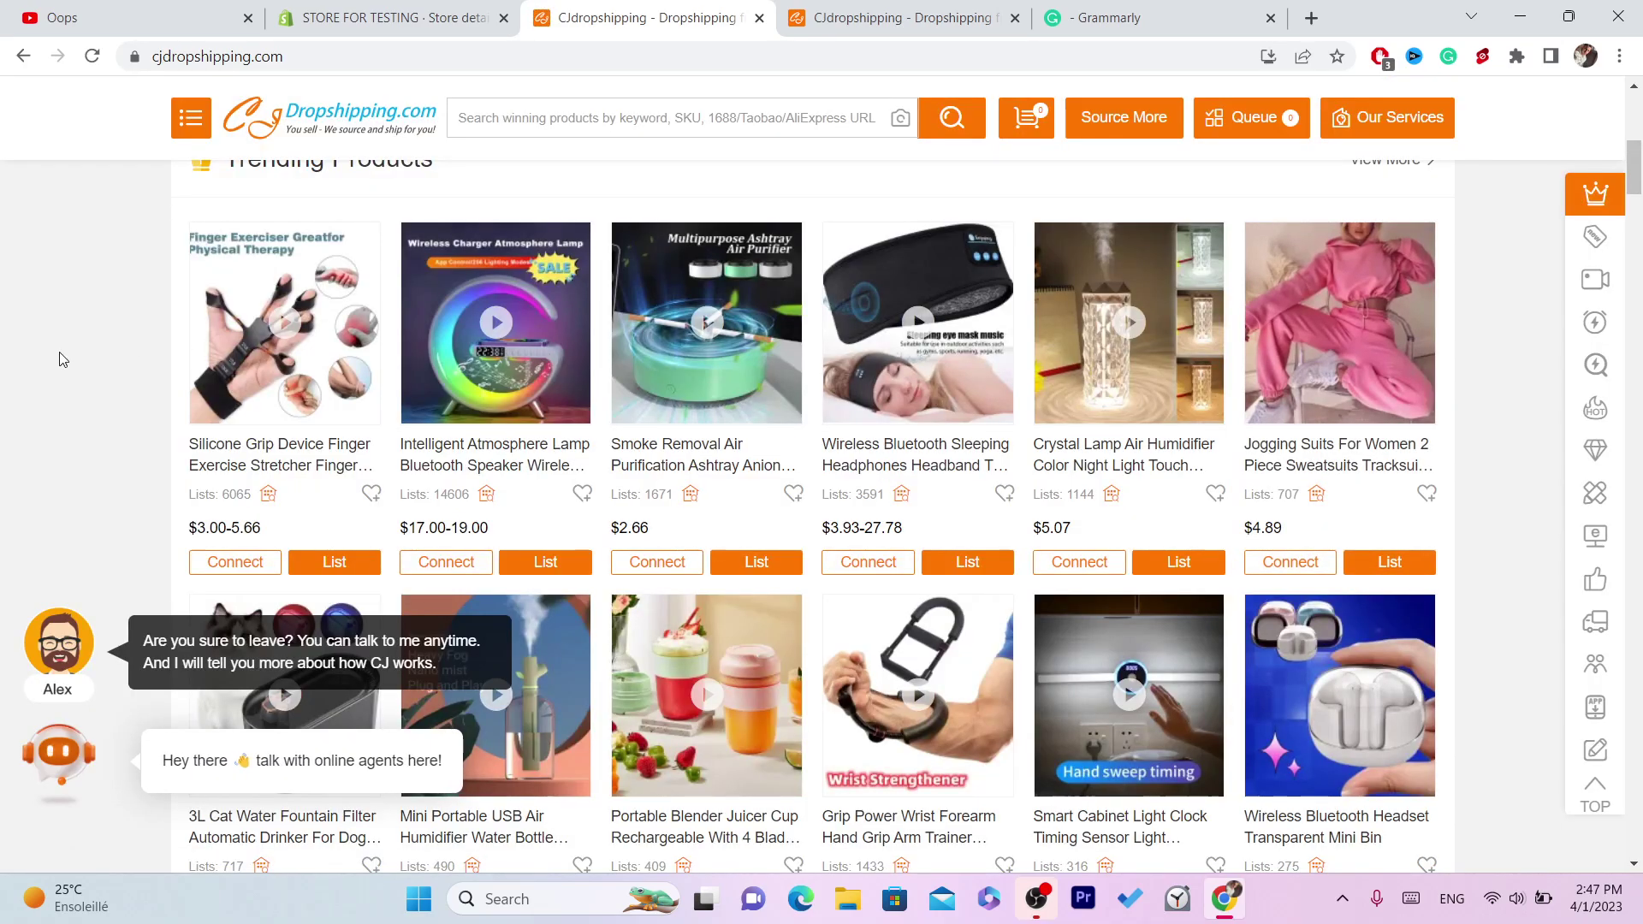
drag(1642, 174, 1641, 304)
mouse_move(1060, 282)
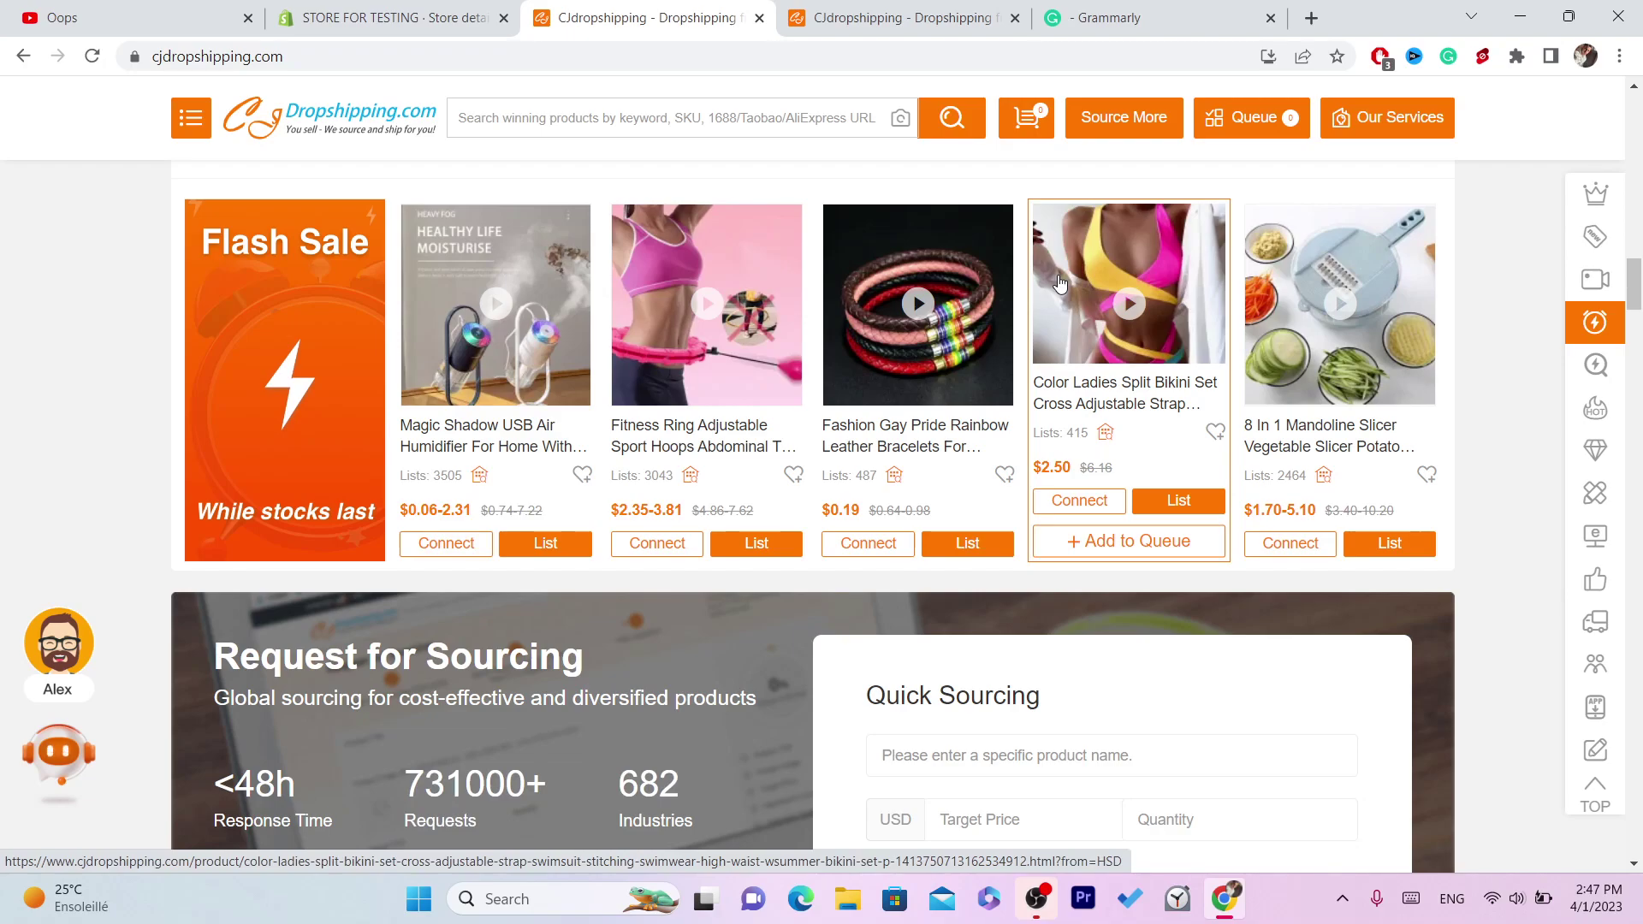
mouse_move(1635, 271)
mouse_down()
mouse_move(1642, 359)
mouse_move(1637, 254)
mouse_up()
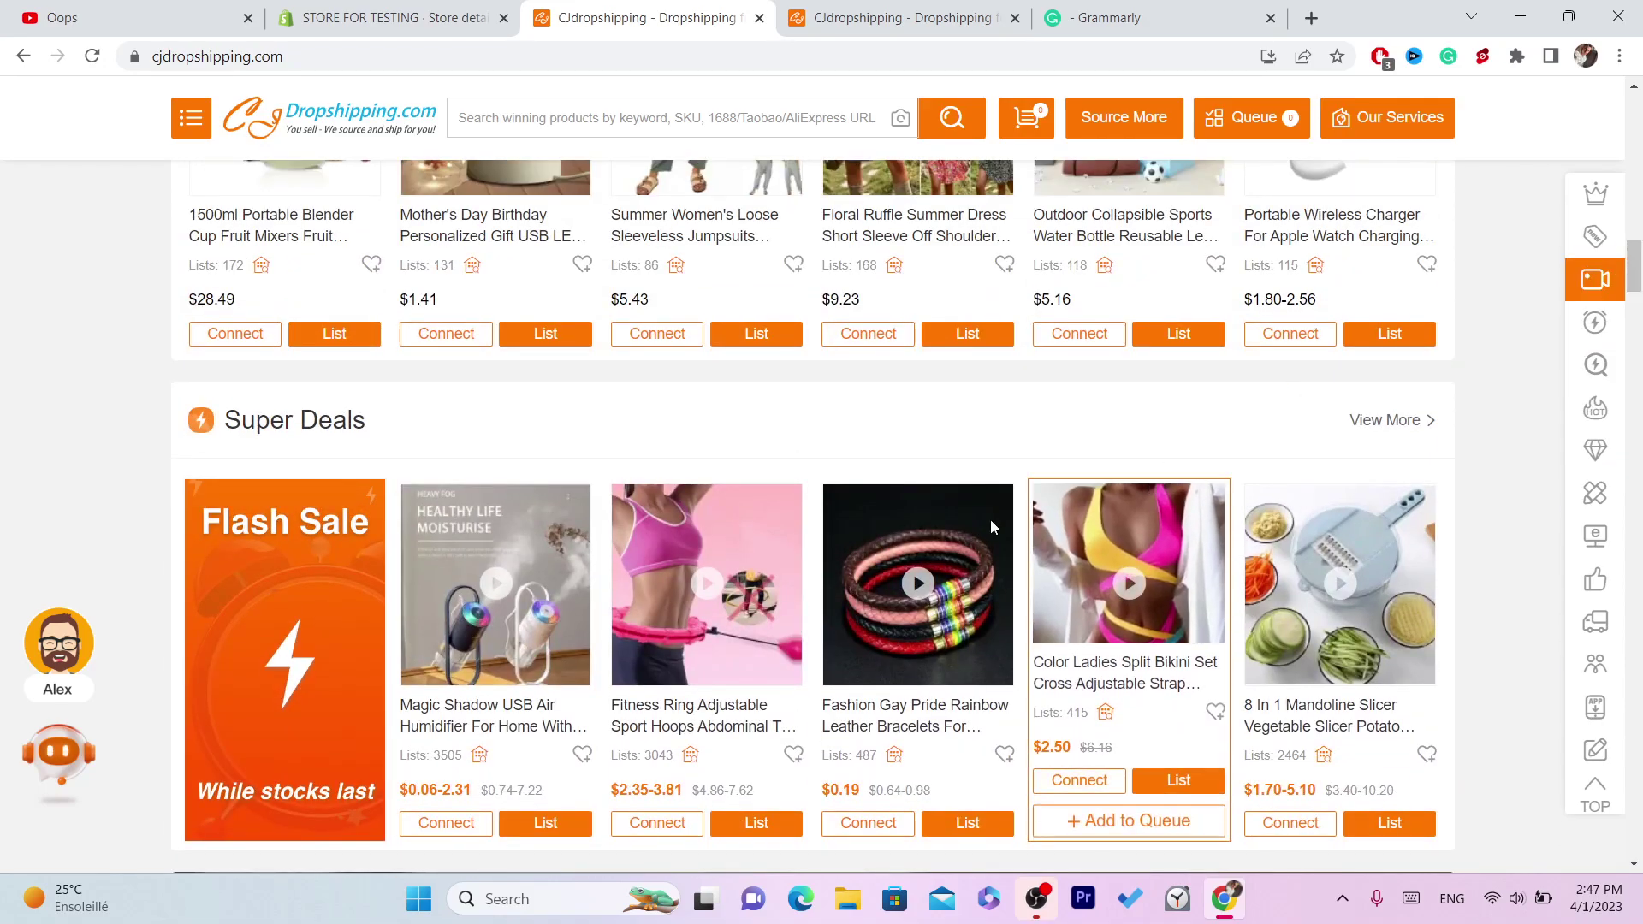
click(925, 546)
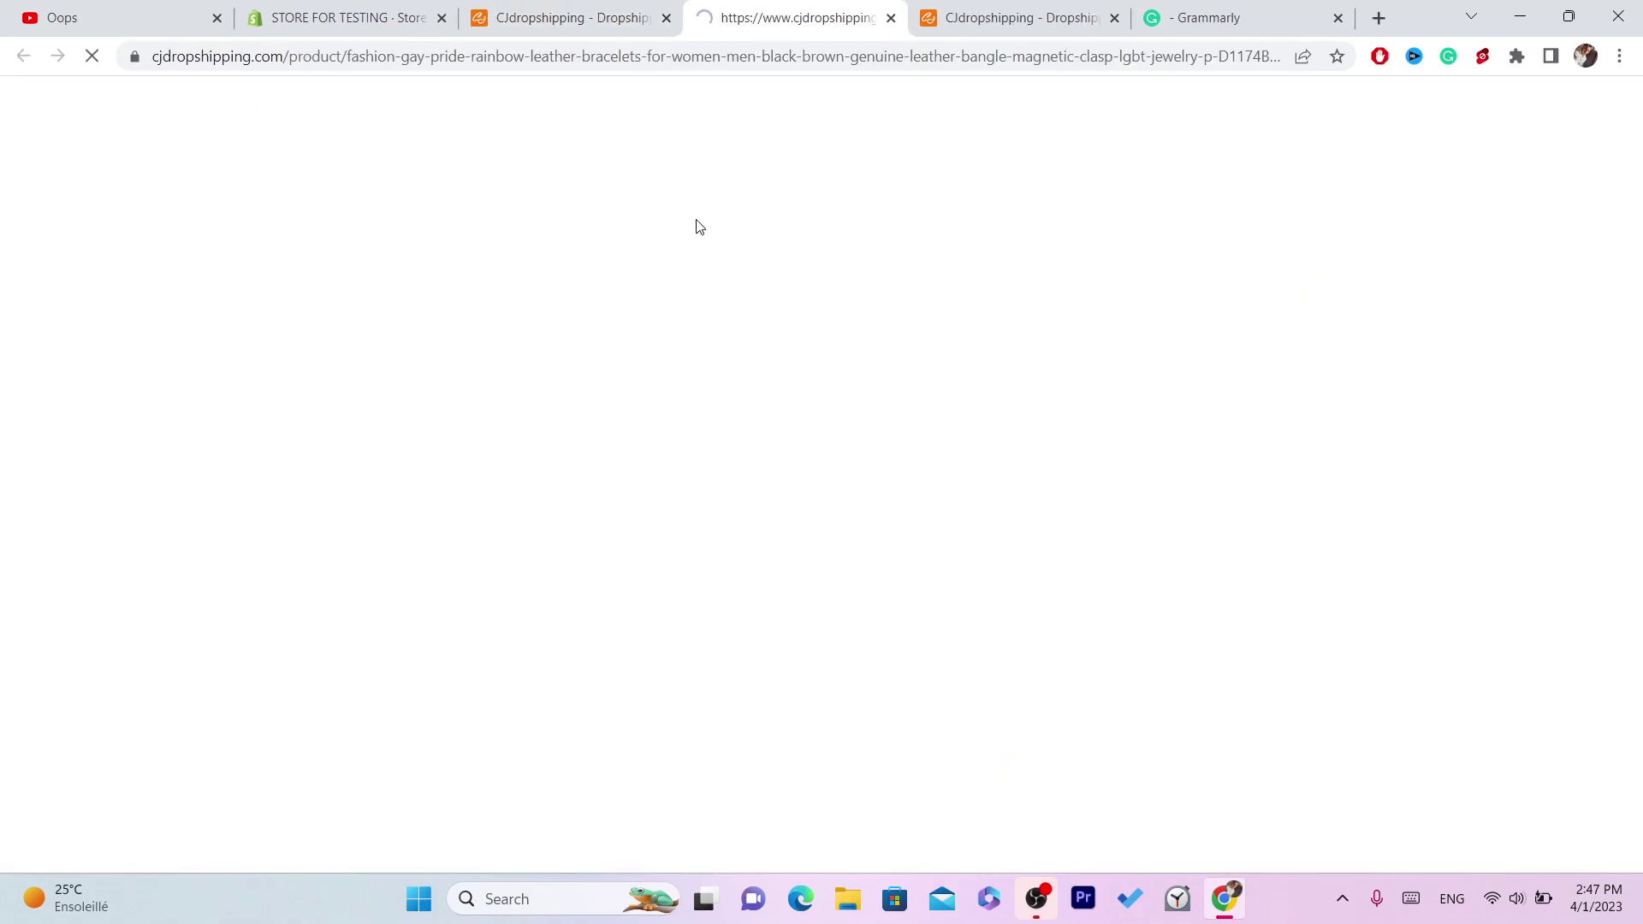
click(826, 53)
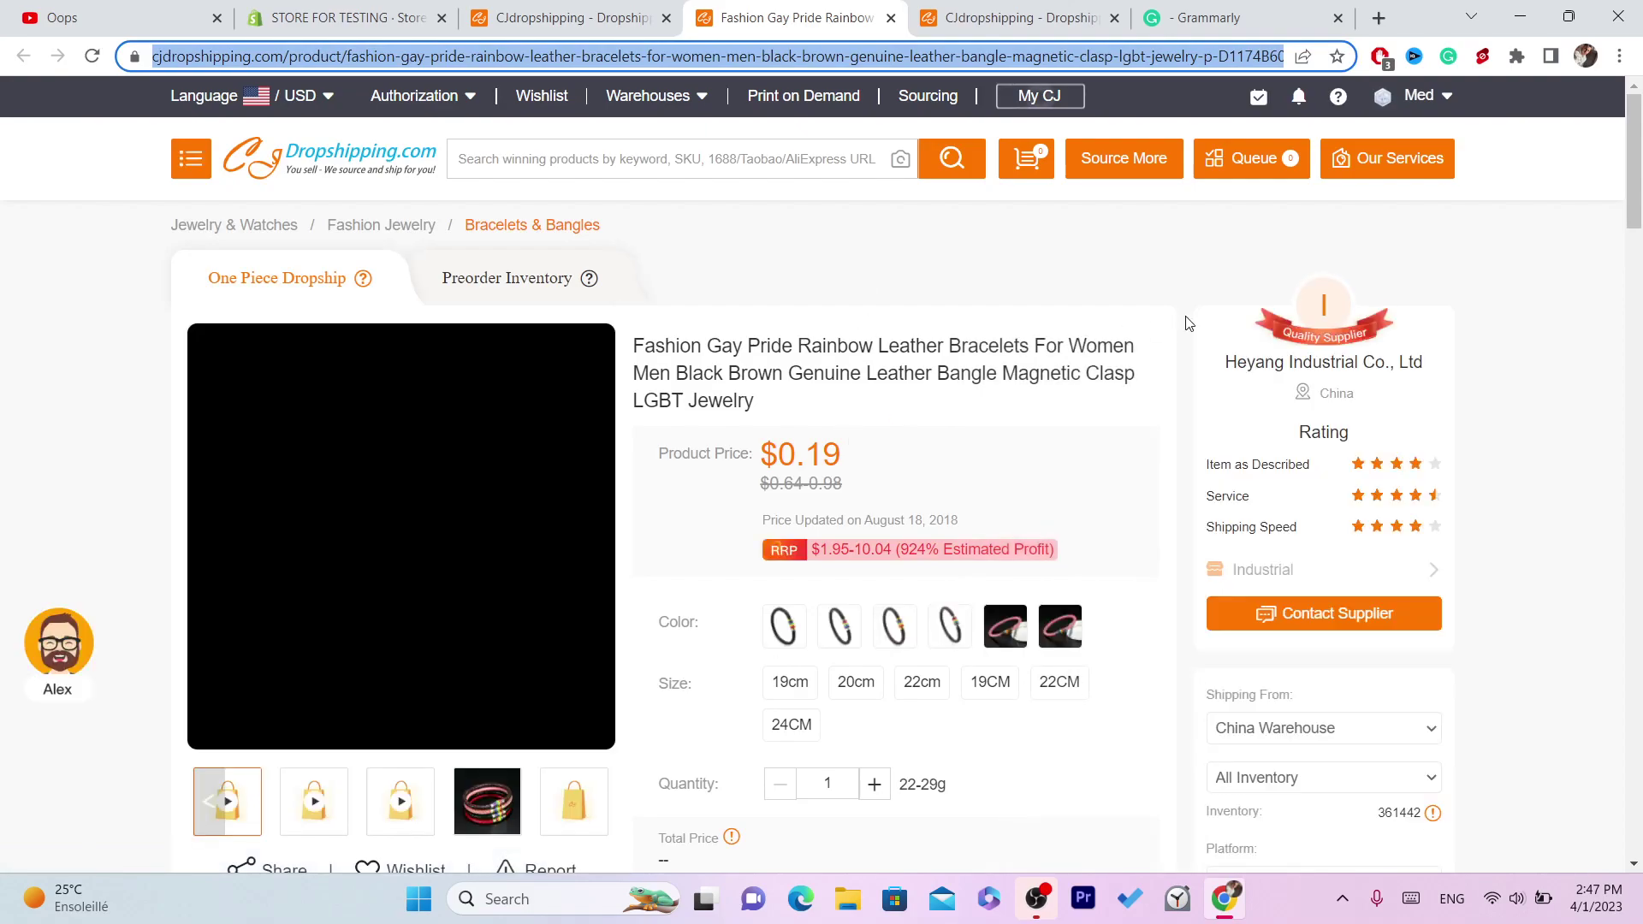
drag(1640, 184, 1640, 296)
Switch to the Shopify admin, leave the settings and open the store's product list.
click(346, 17)
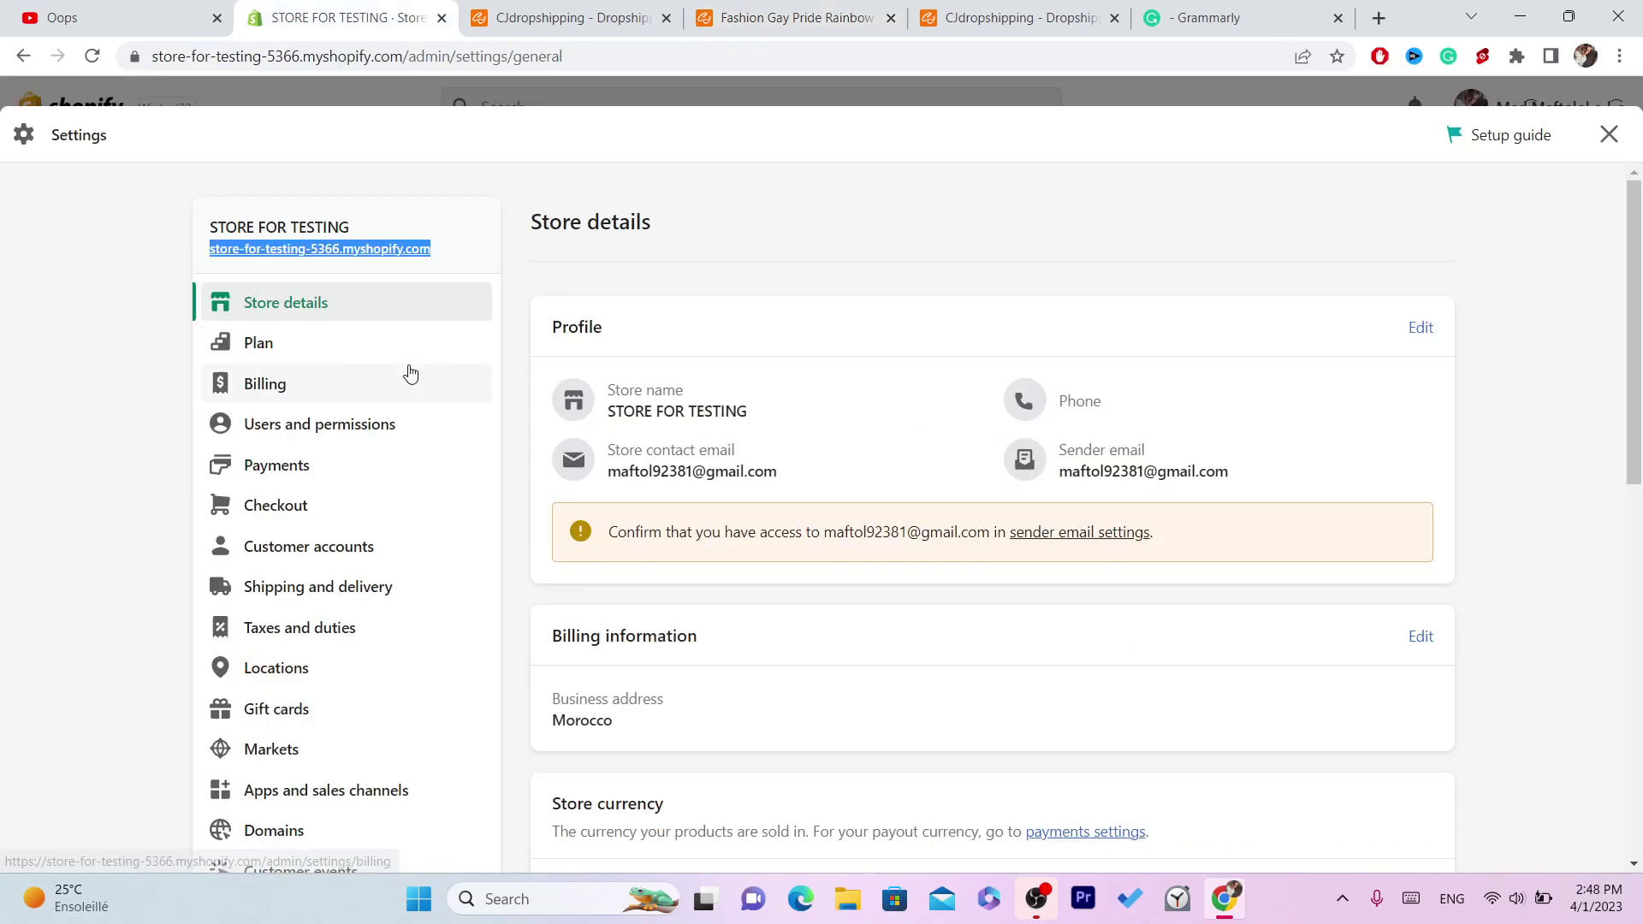
click(1607, 134)
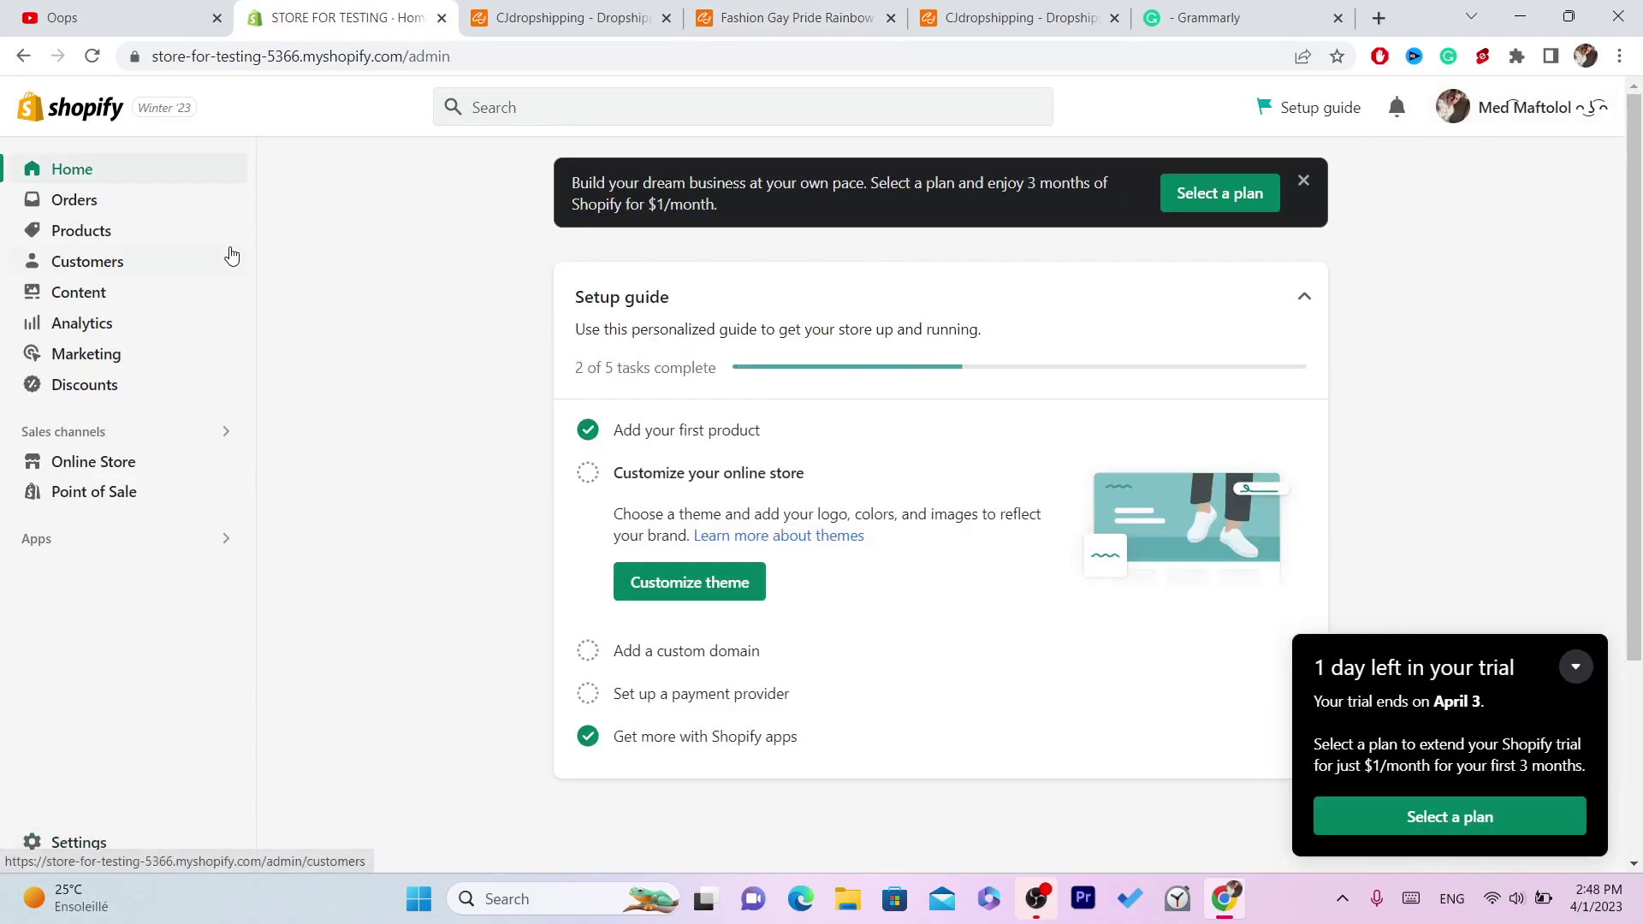
click(109, 232)
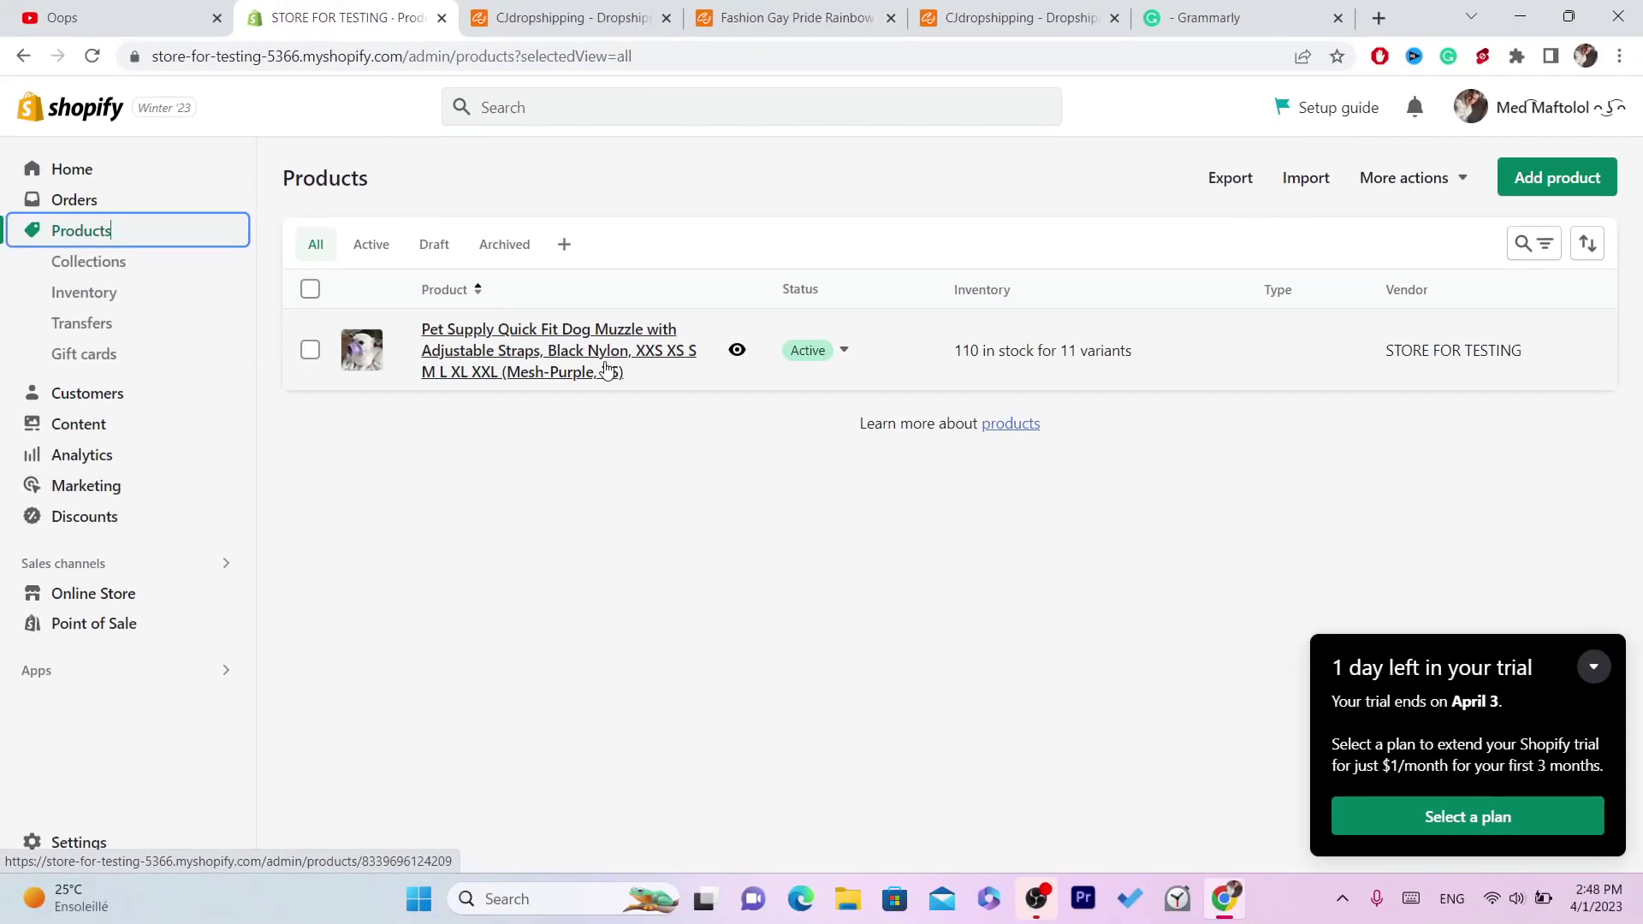
Return to the bracelets page in CJdropshipping, open the product's store listing form and close it without listing.
click(571, 17)
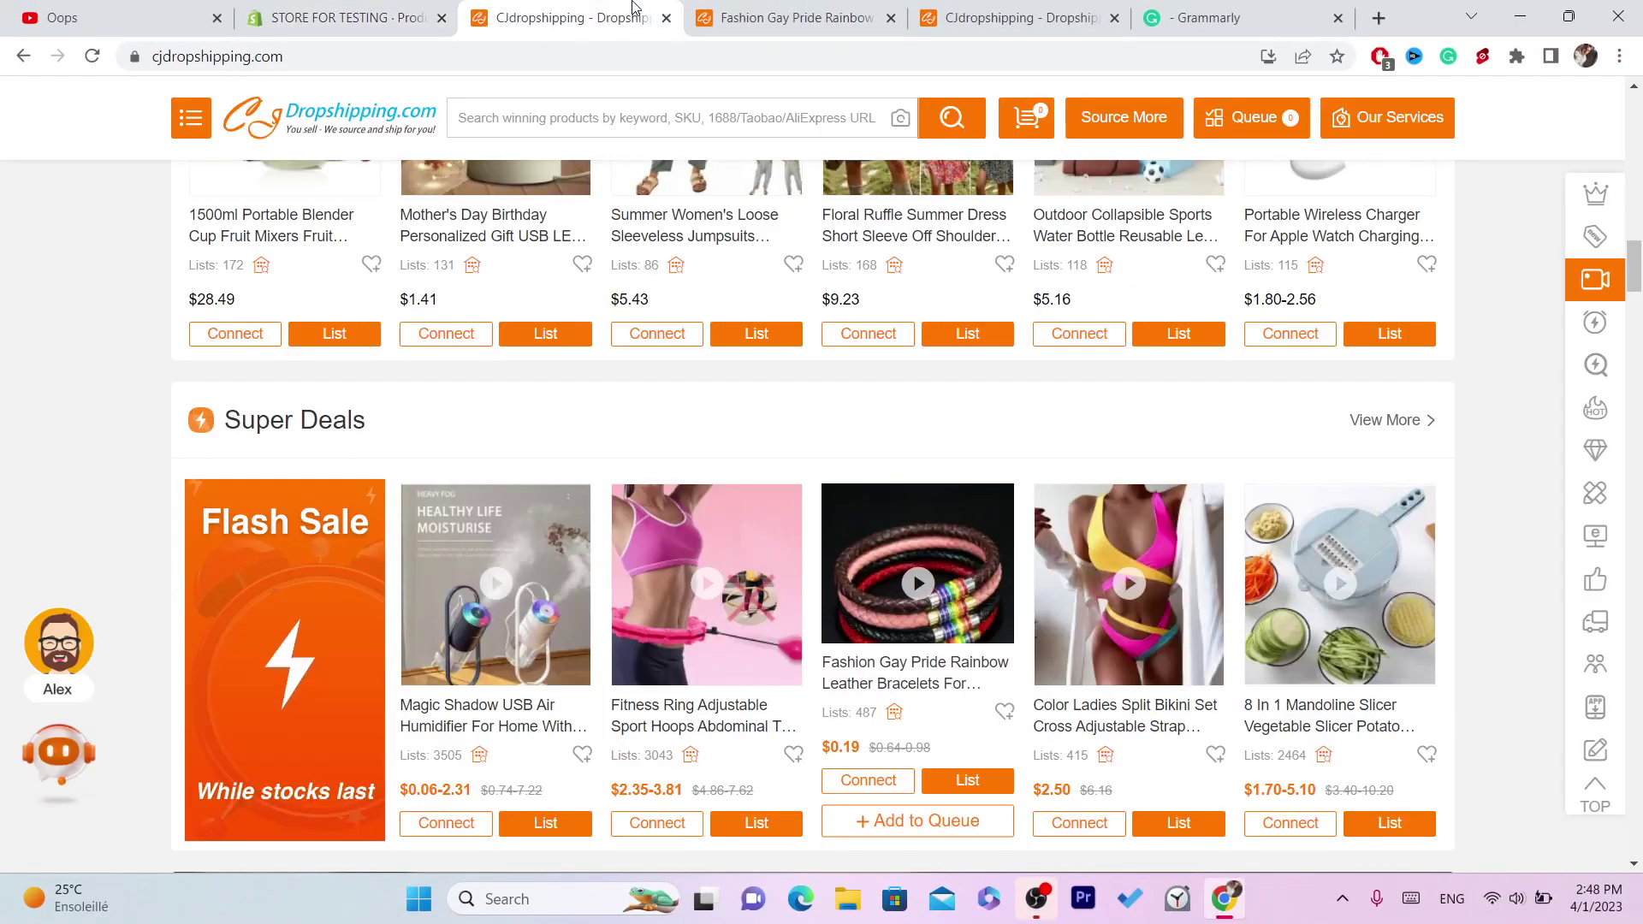
click(824, 7)
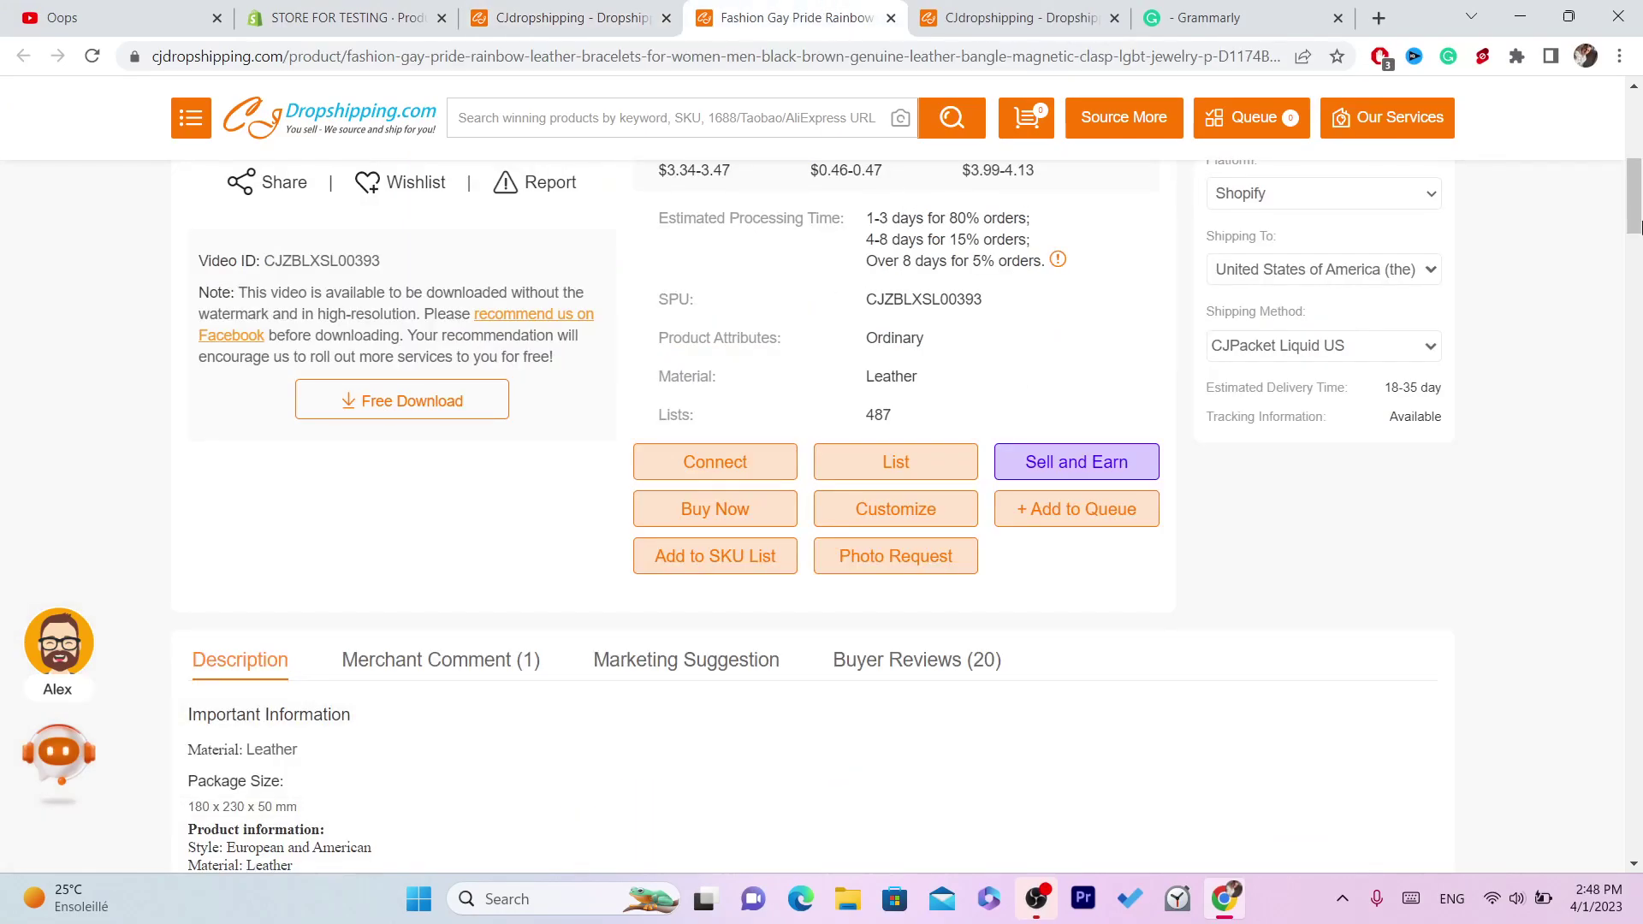
scroll(1640, 235, up, 8)
scroll(1640, 230, down, 9)
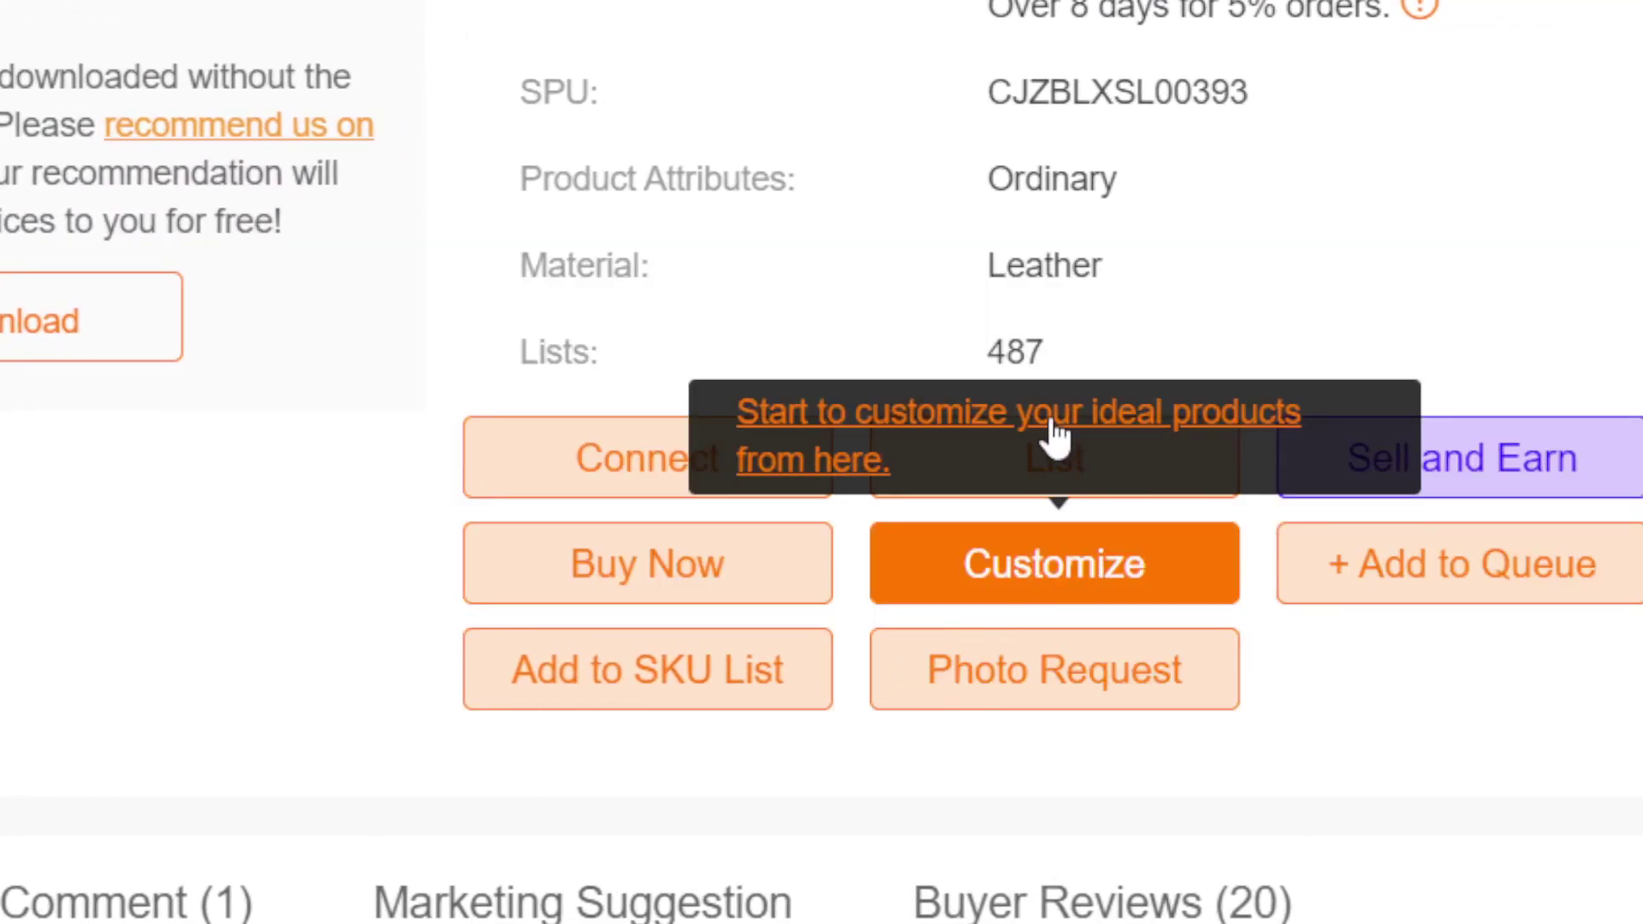
scroll(1281, 371, down, 1)
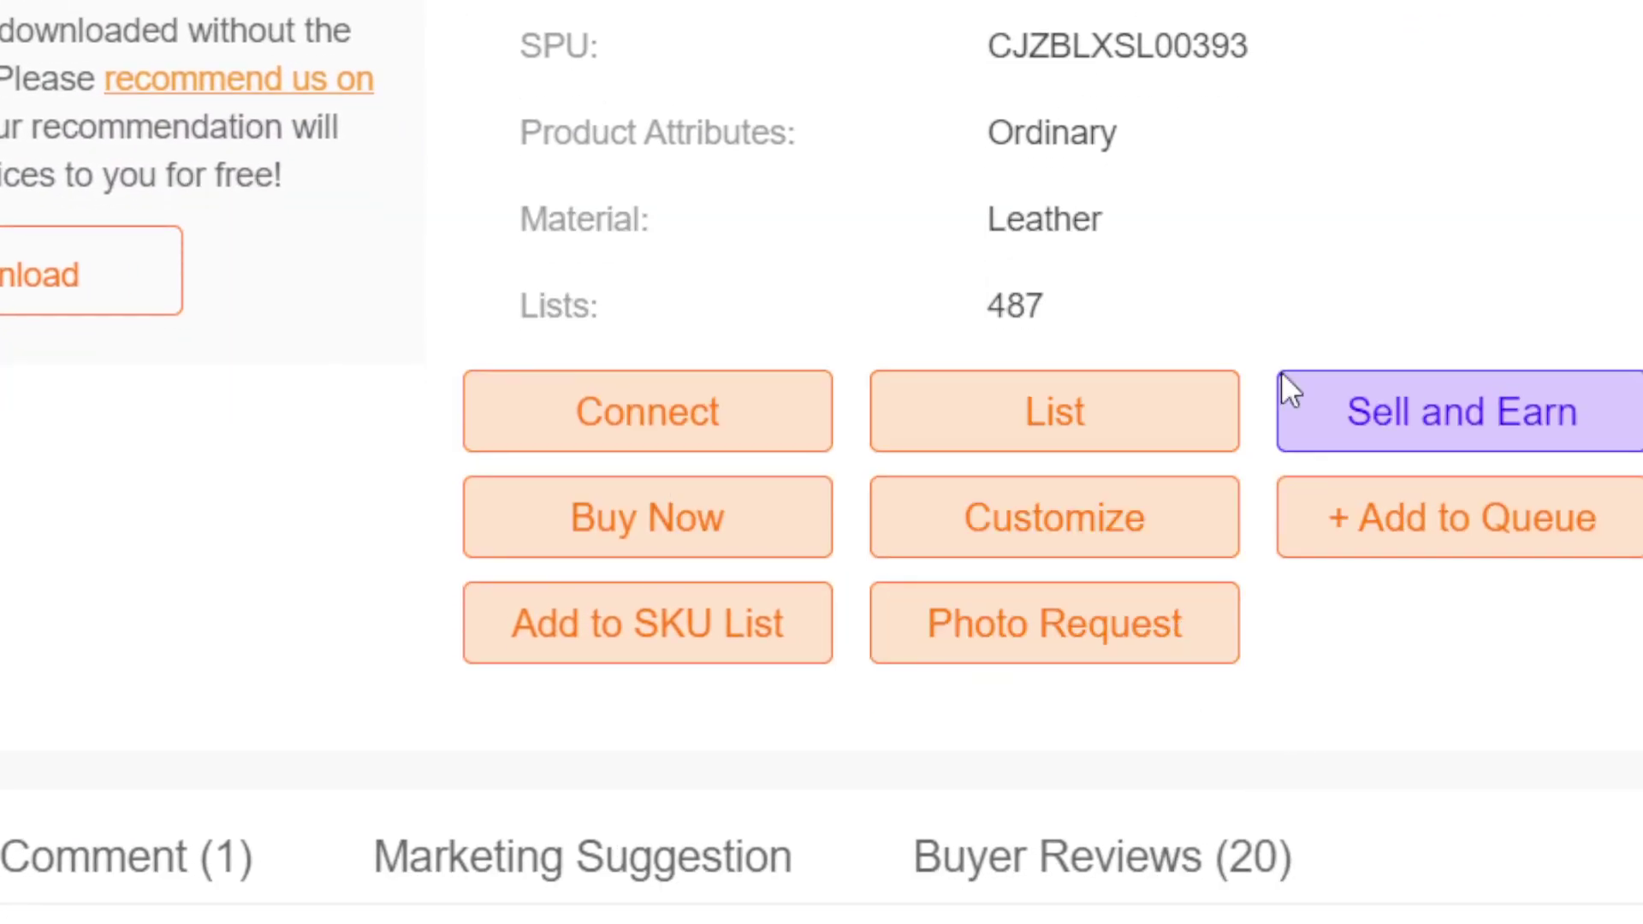
click(1051, 406)
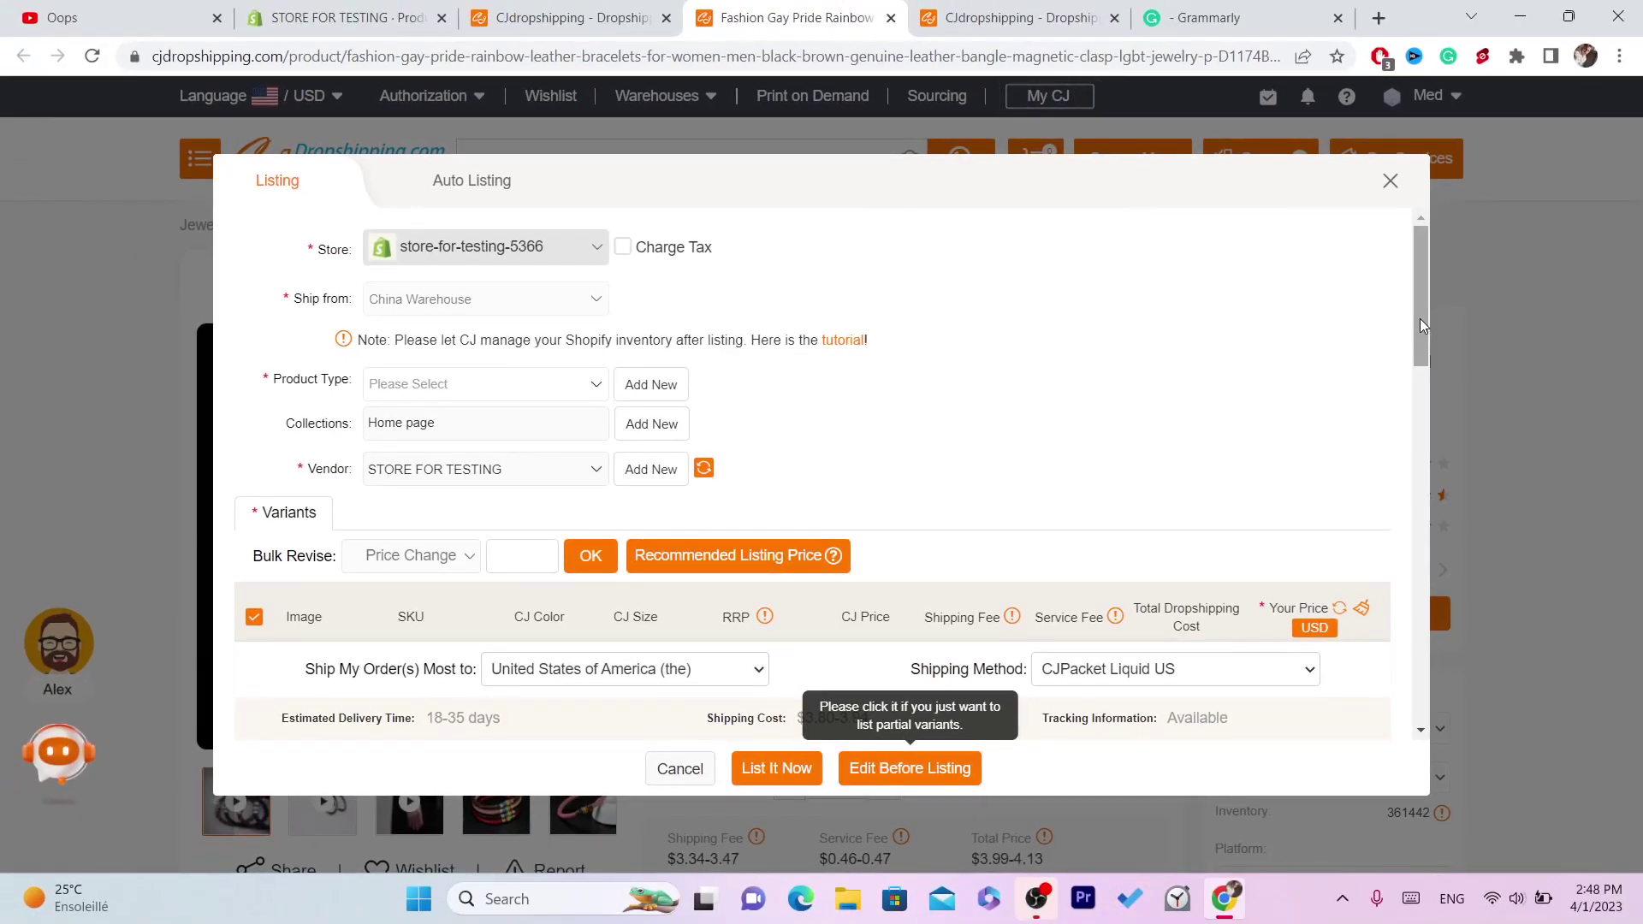
drag(1419, 319, 1402, 197)
click(1424, 285)
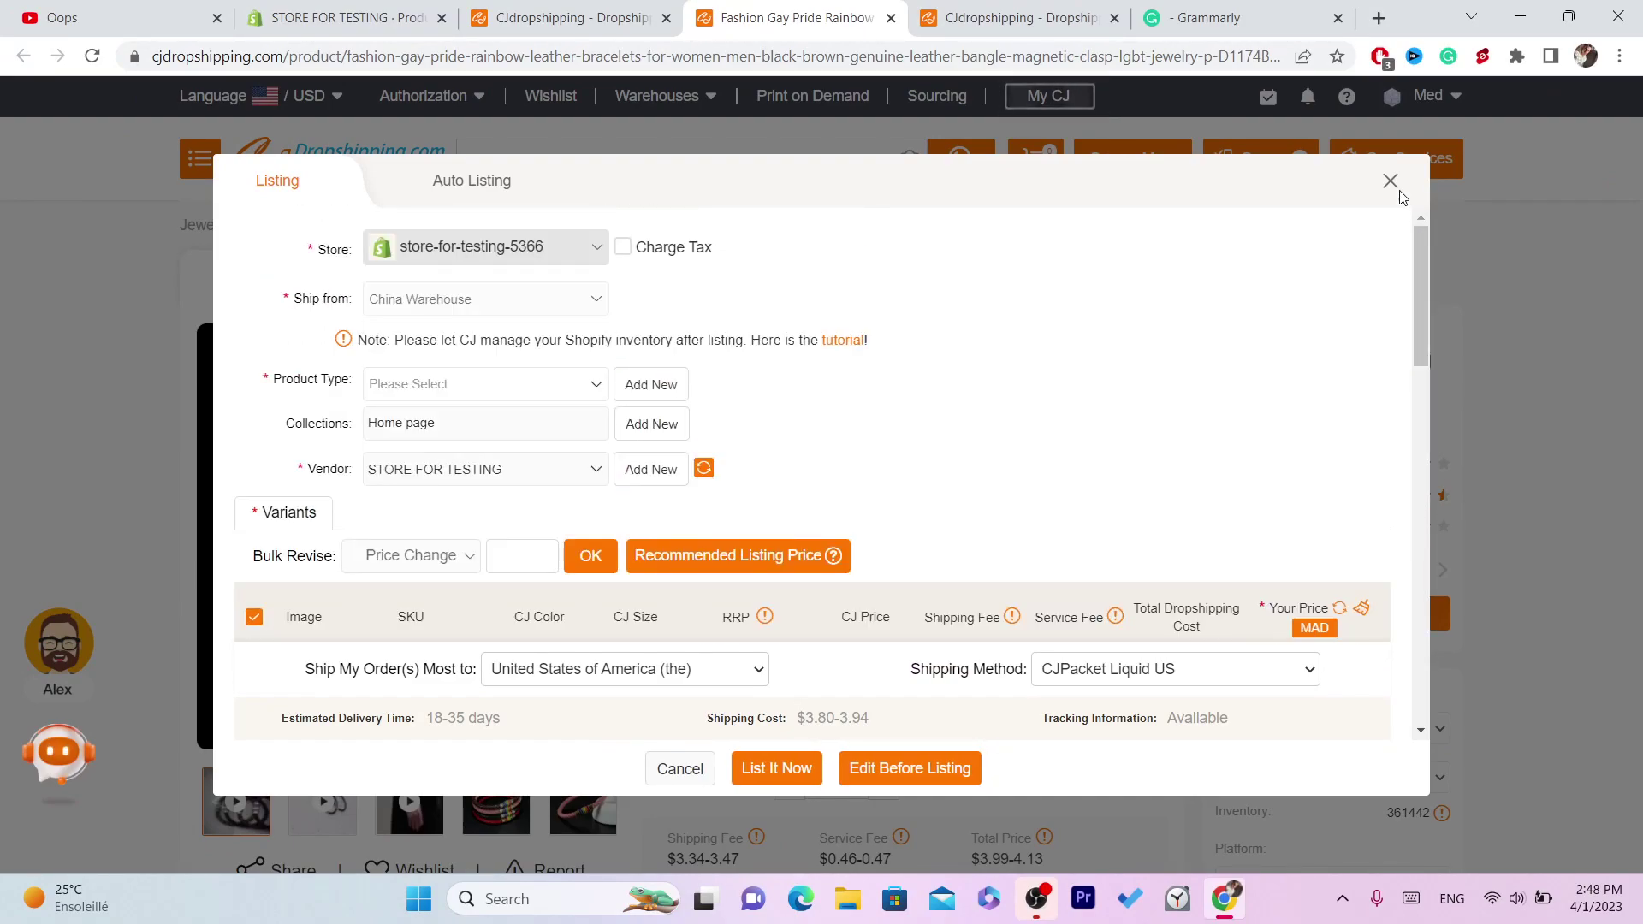
click(1390, 180)
Open the Magic Shadow USB Air Humidifier page from the home page's Super Deals and choose the 1pc style.
click(581, 14)
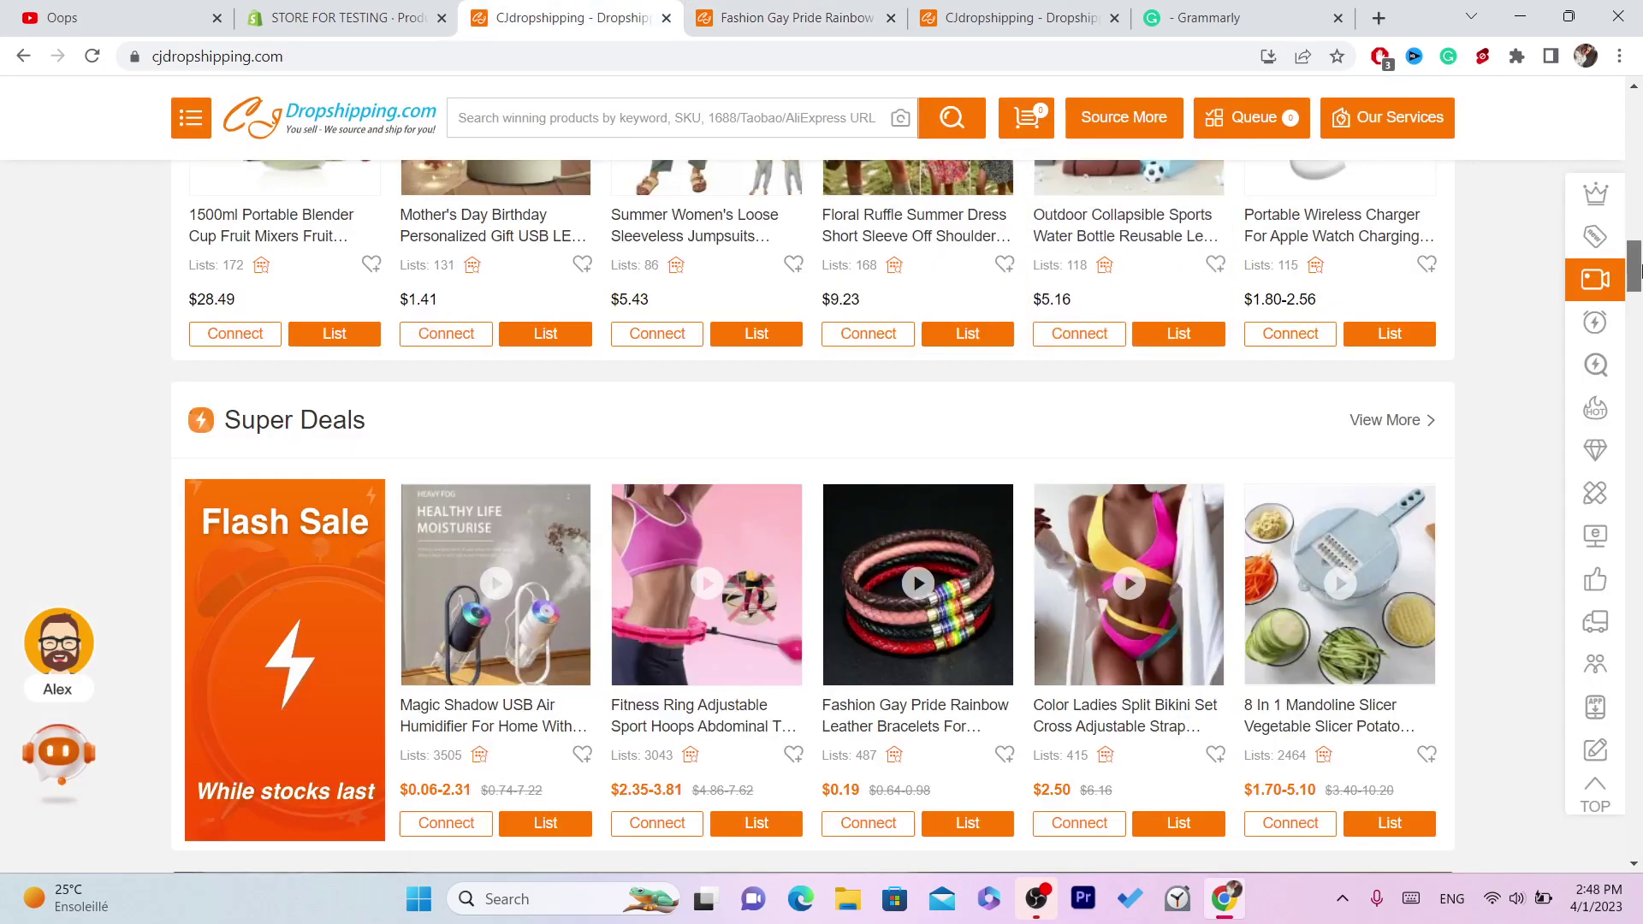
scroll(1641, 300, down, 2)
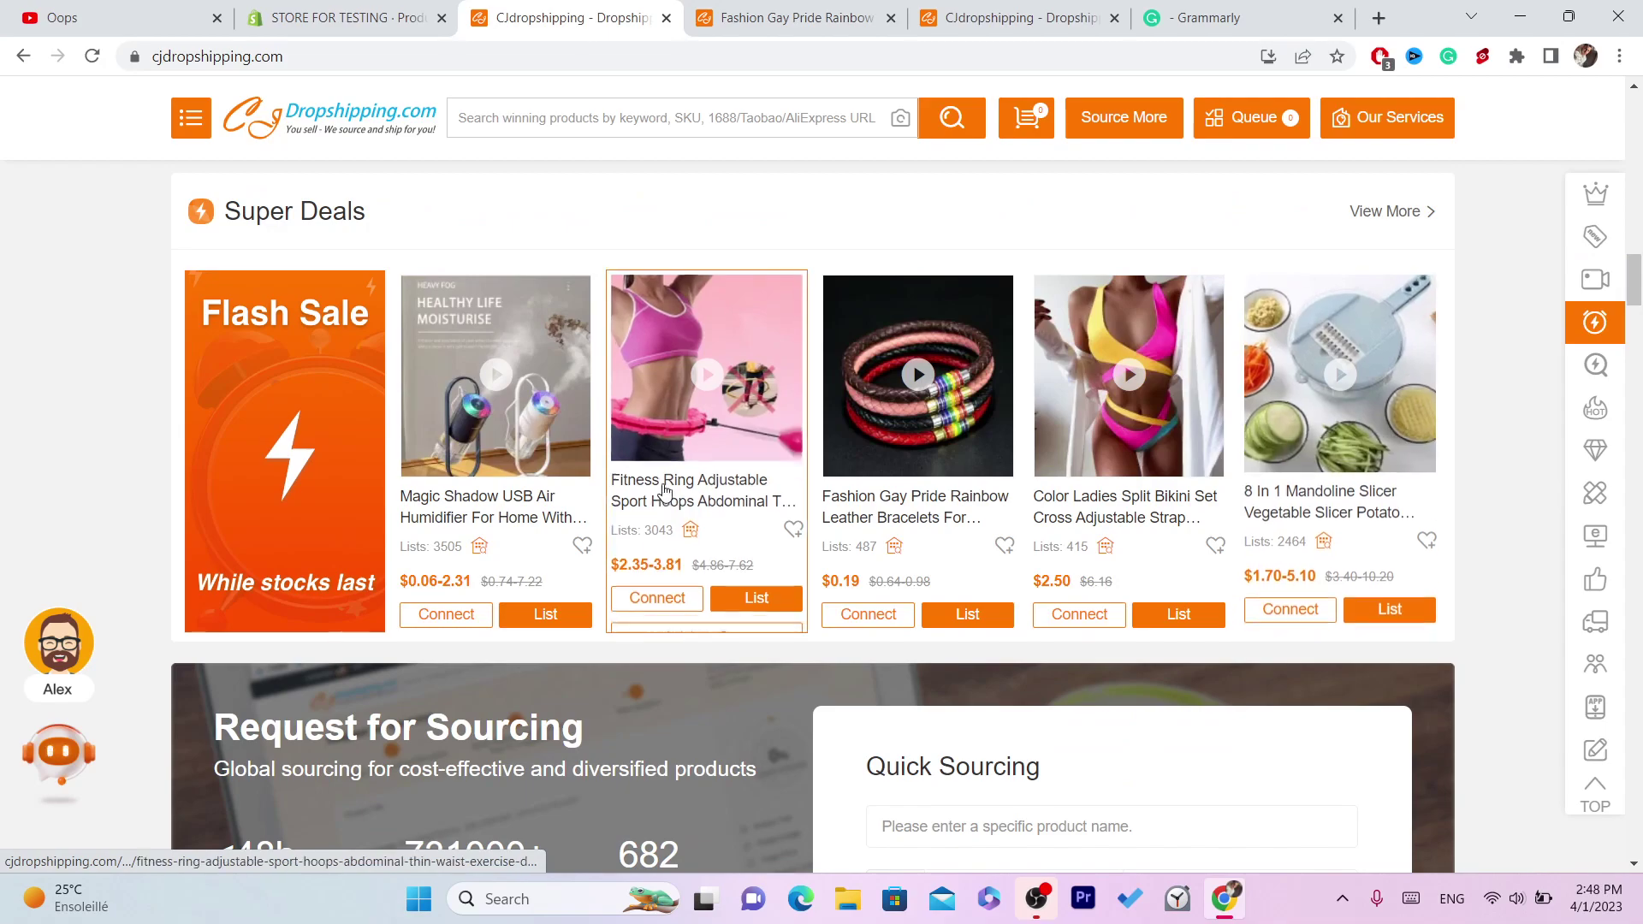
click(475, 473)
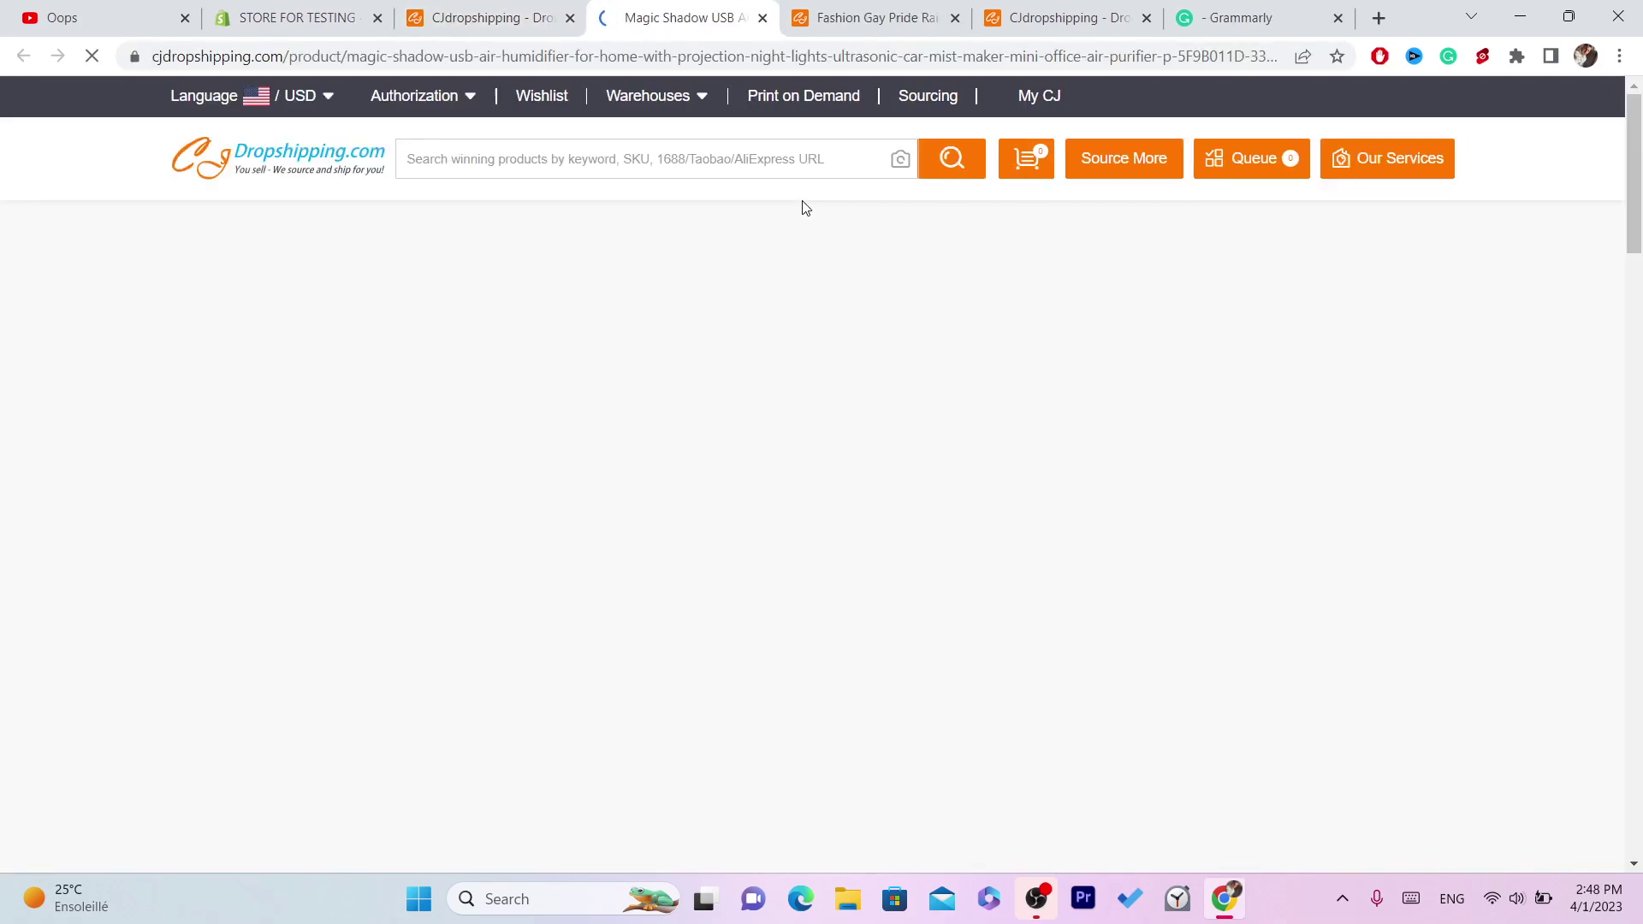
scroll(1641, 176, down, 2)
scroll(1641, 176, down, 1)
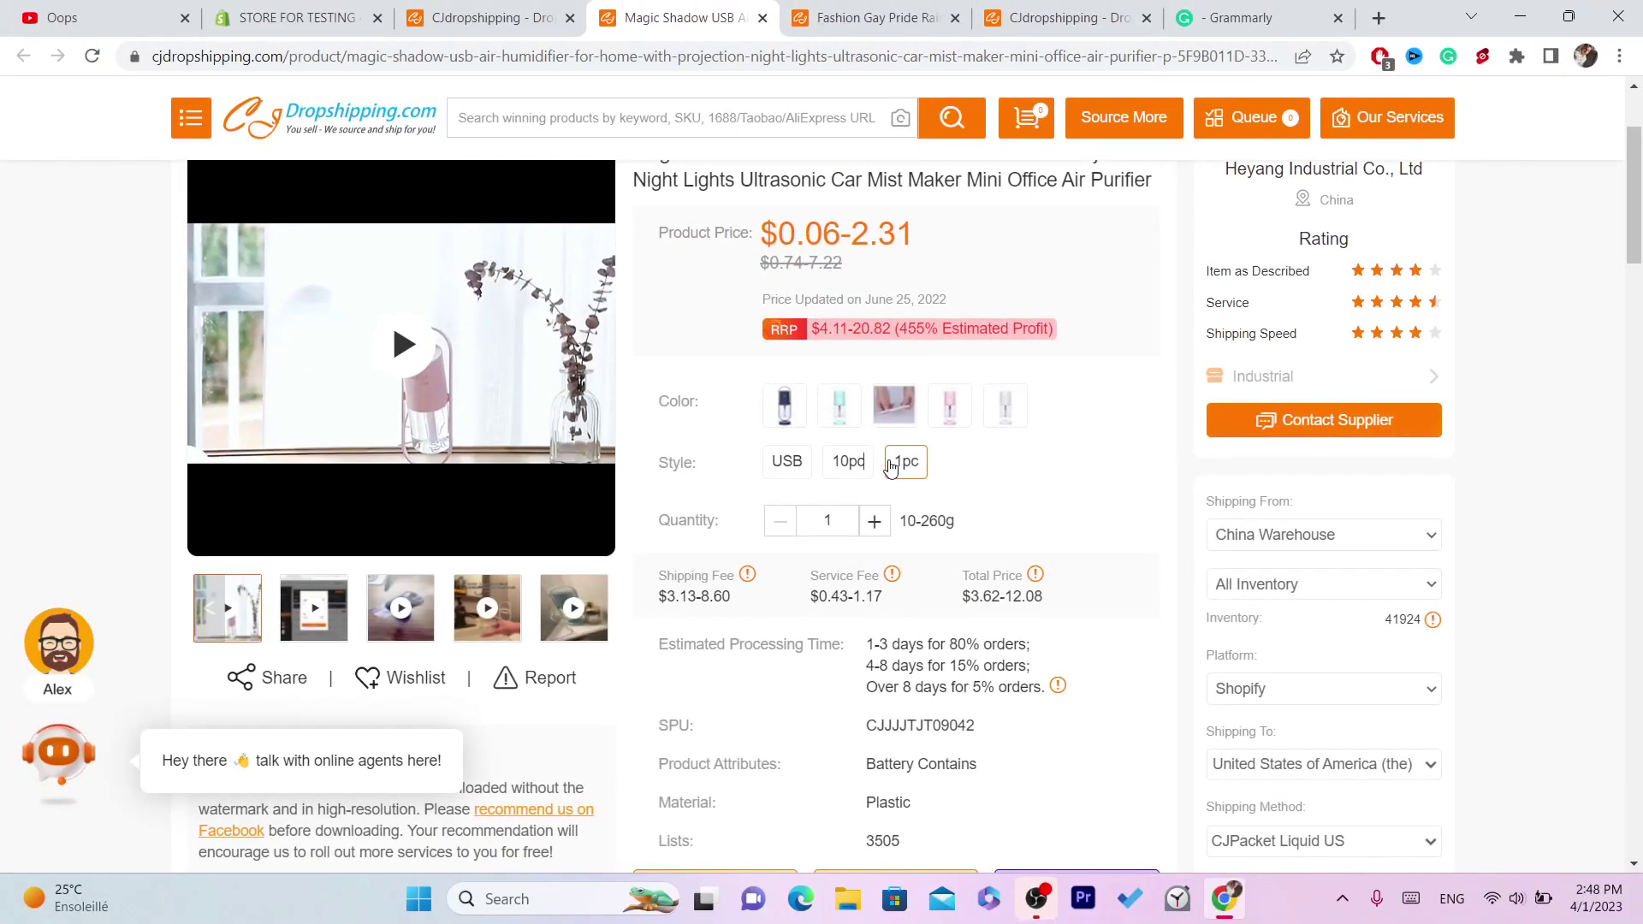
click(890, 465)
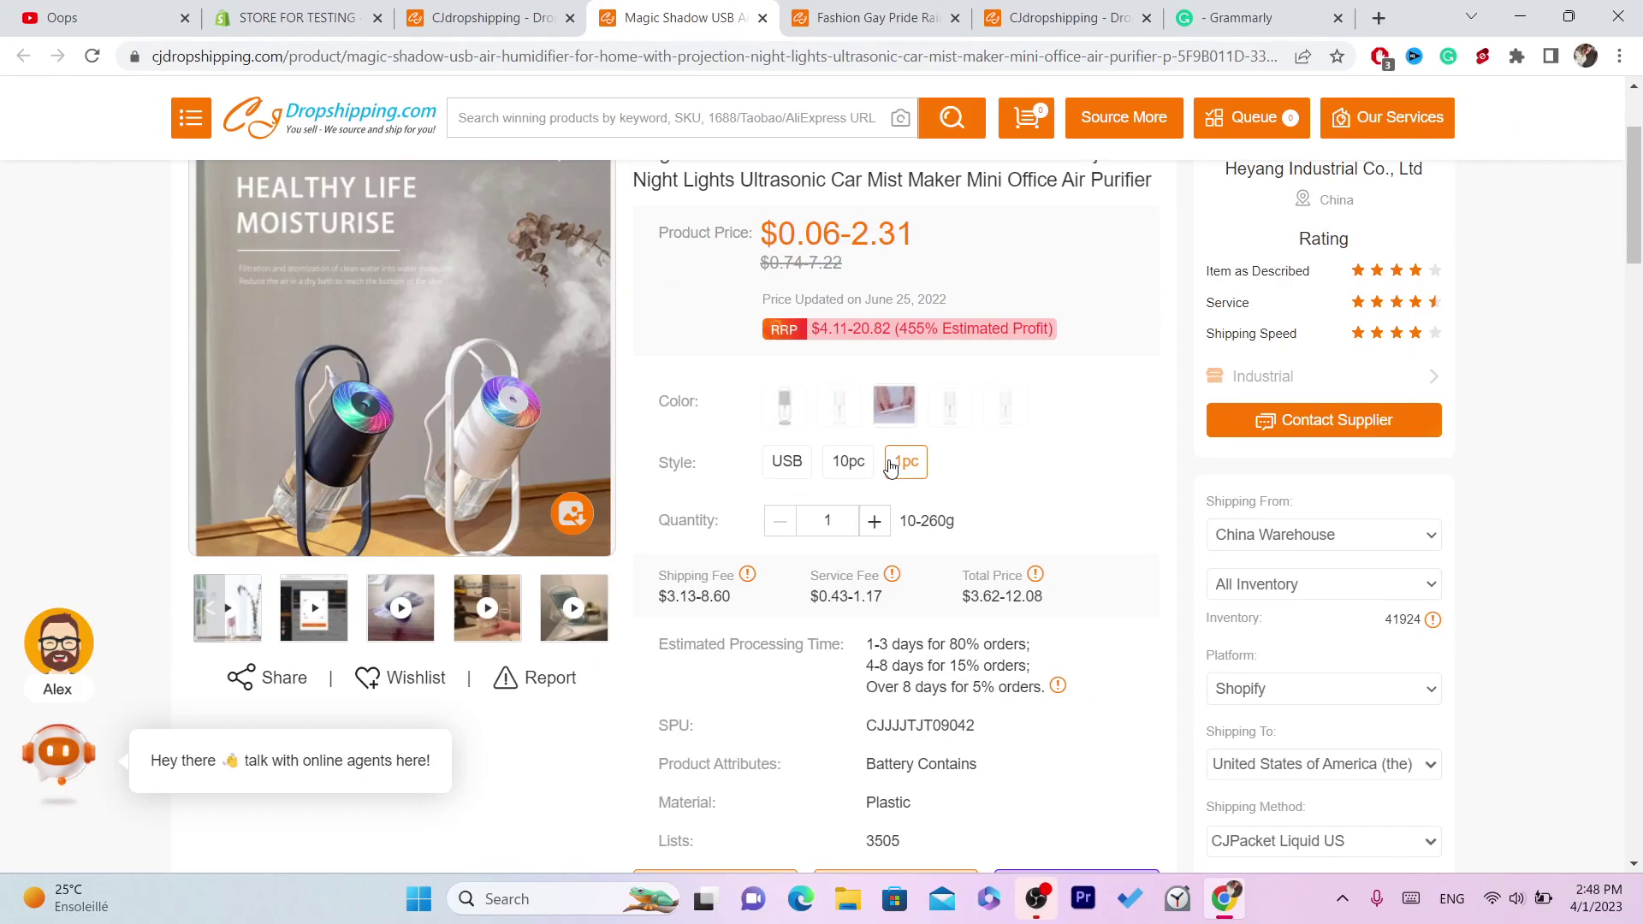
Open the store listing form for the humidifier and check which Shopify store is selected.
drag(1641, 225, 1640, 286)
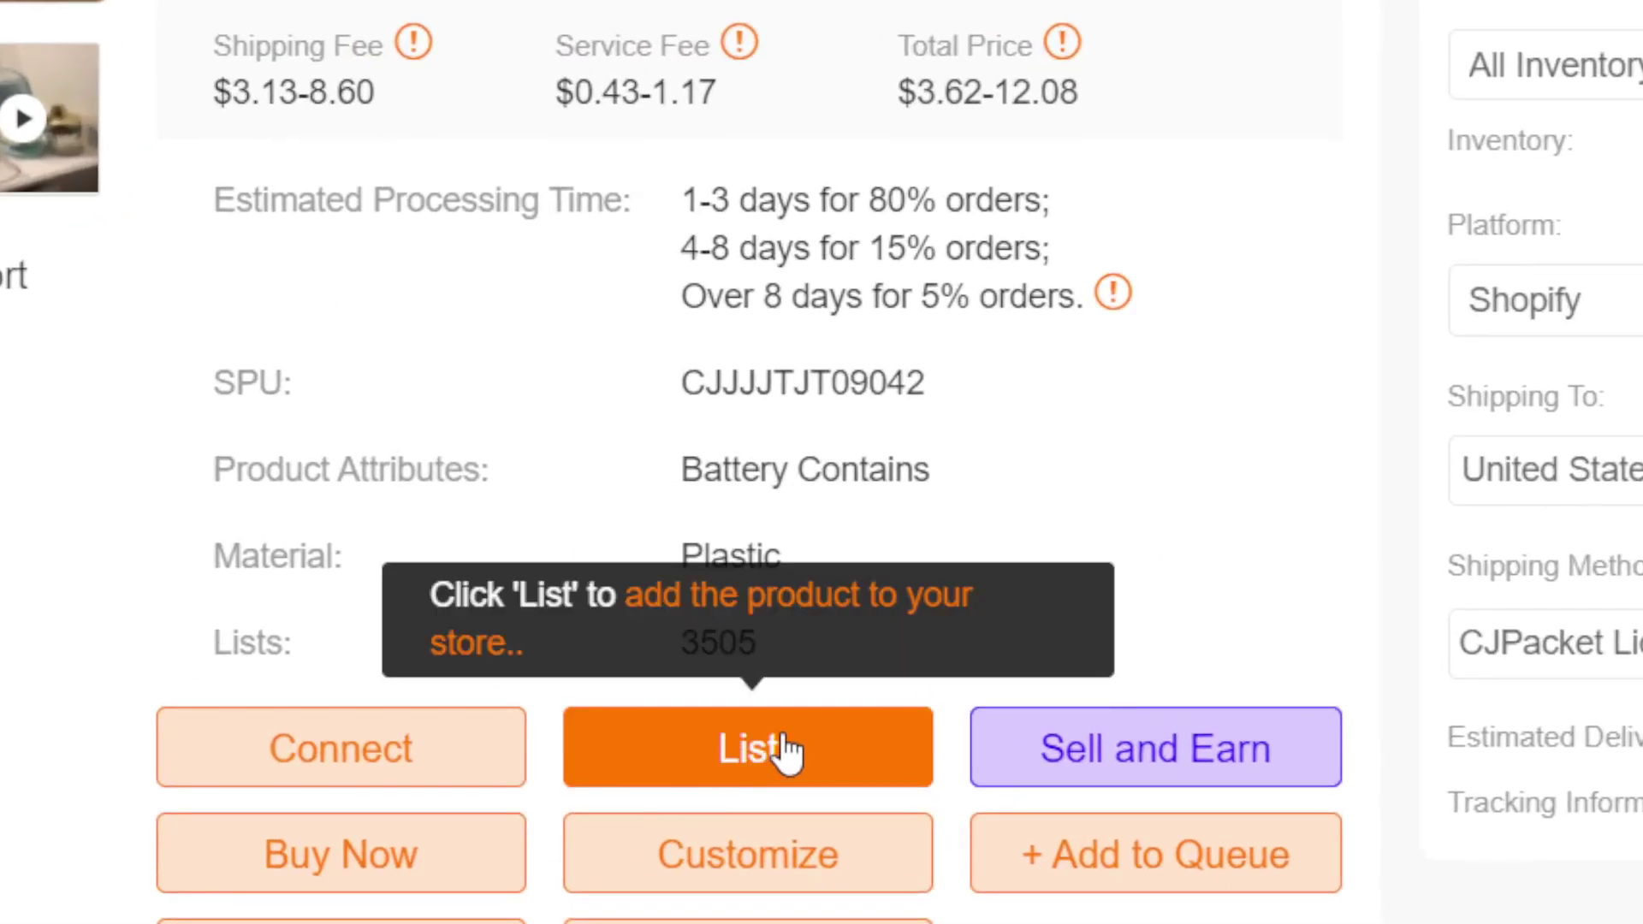
click(794, 752)
drag(1425, 316, 1422, 393)
scroll(1422, 605, up, 1)
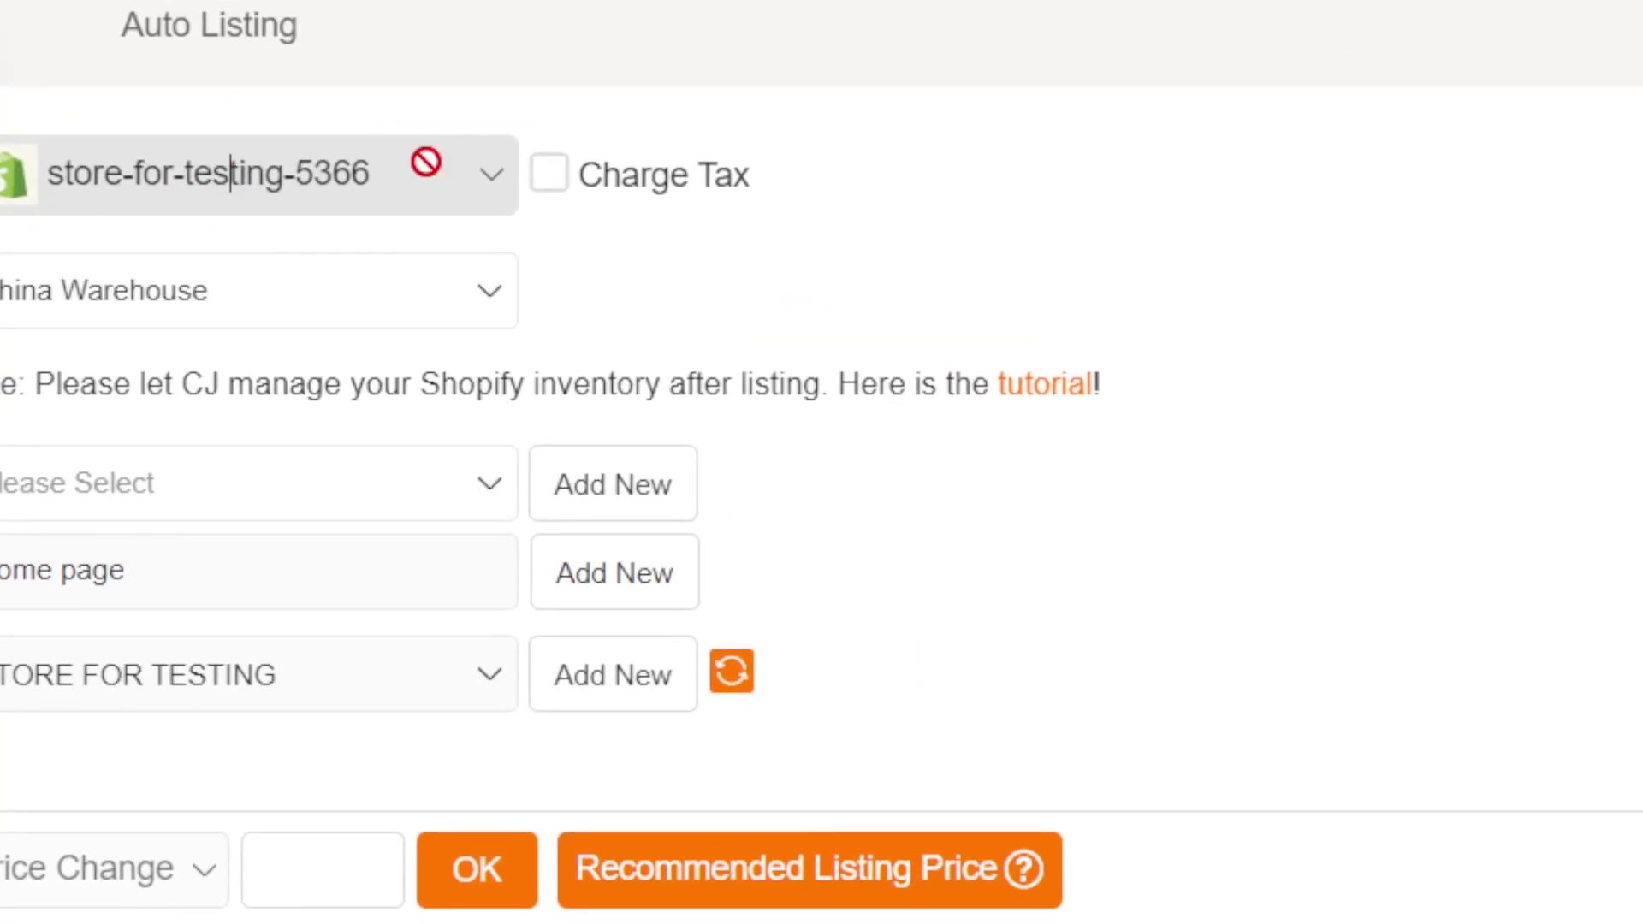
drag(249, 154, 543, 168)
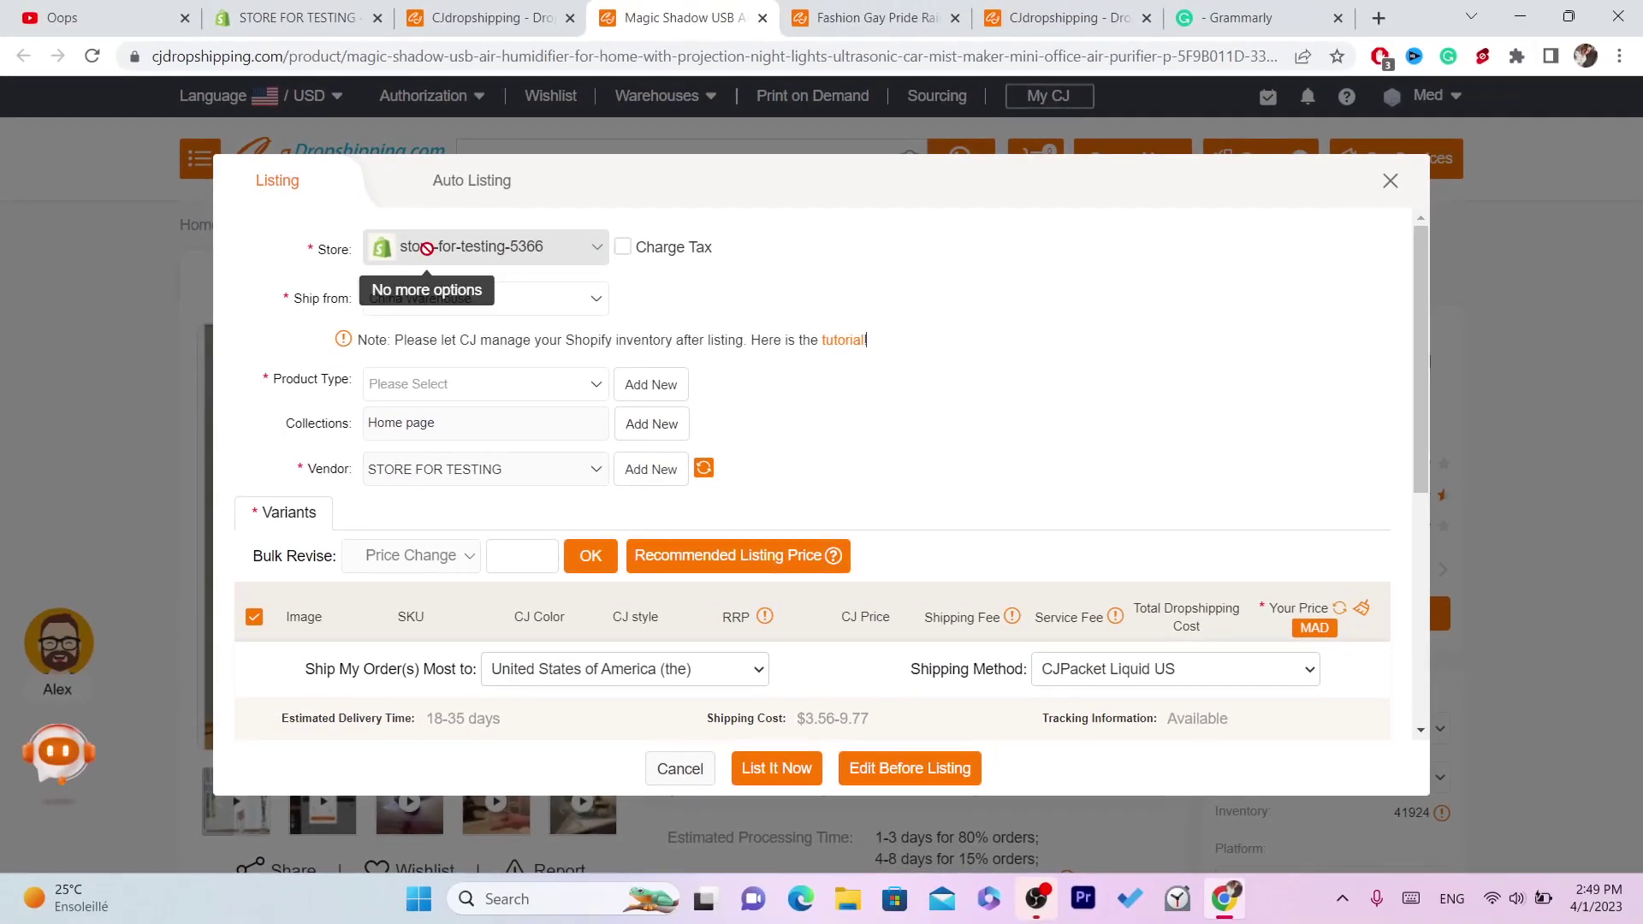
Highlight the Ship from label and choose China Warehouse as the shipping origin.
double_click(298, 295)
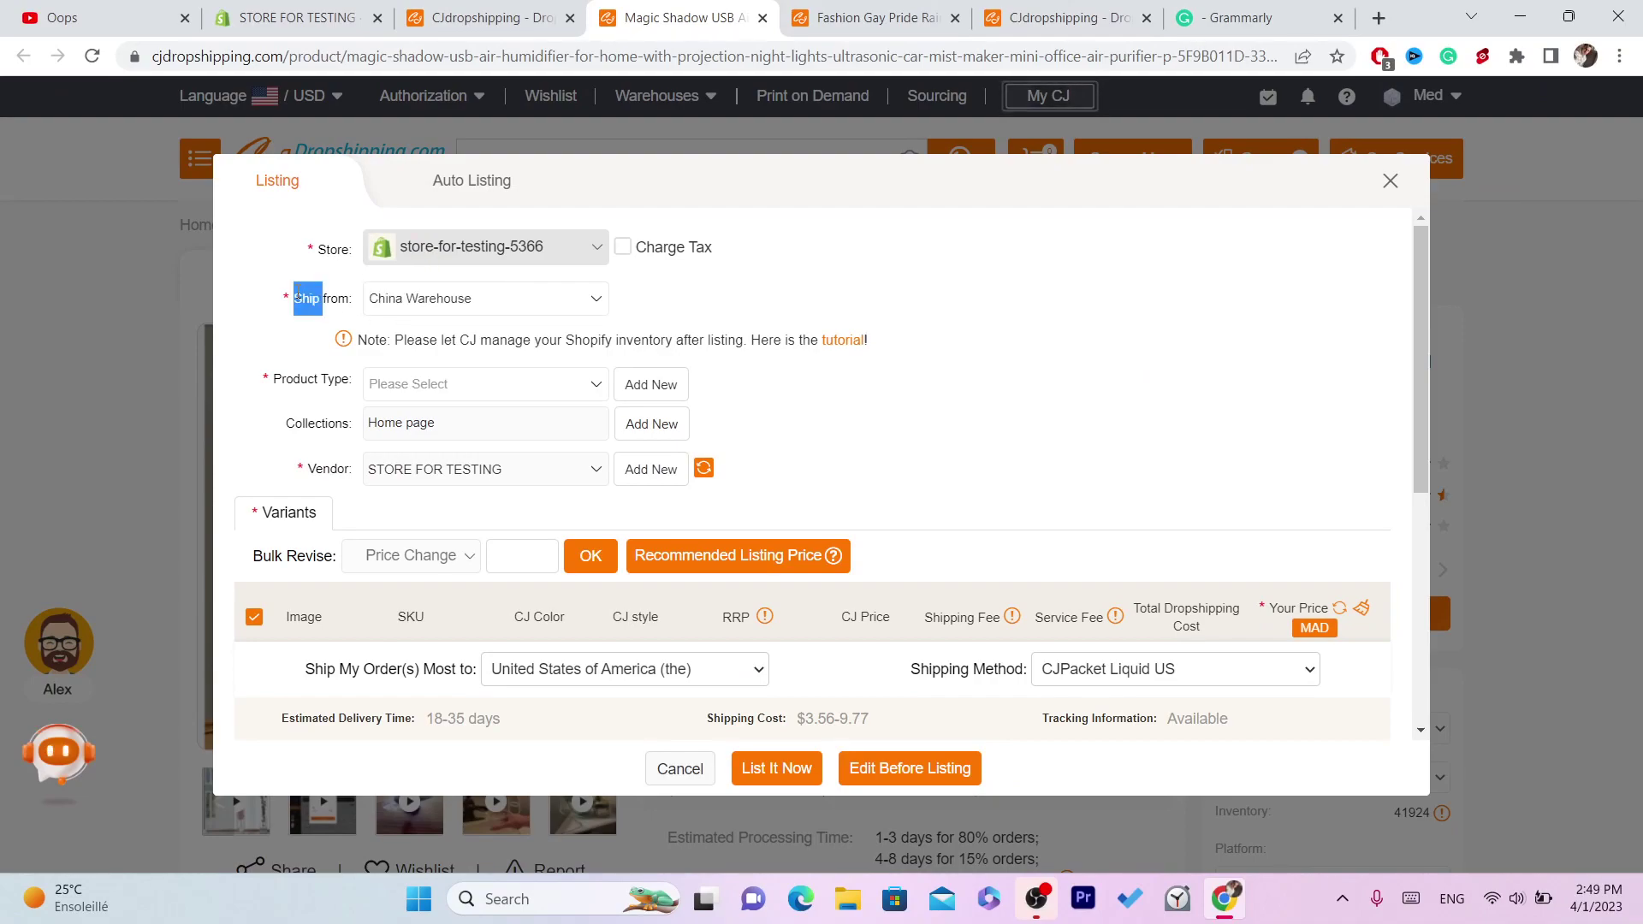
click(356, 308)
triple_click(356, 308)
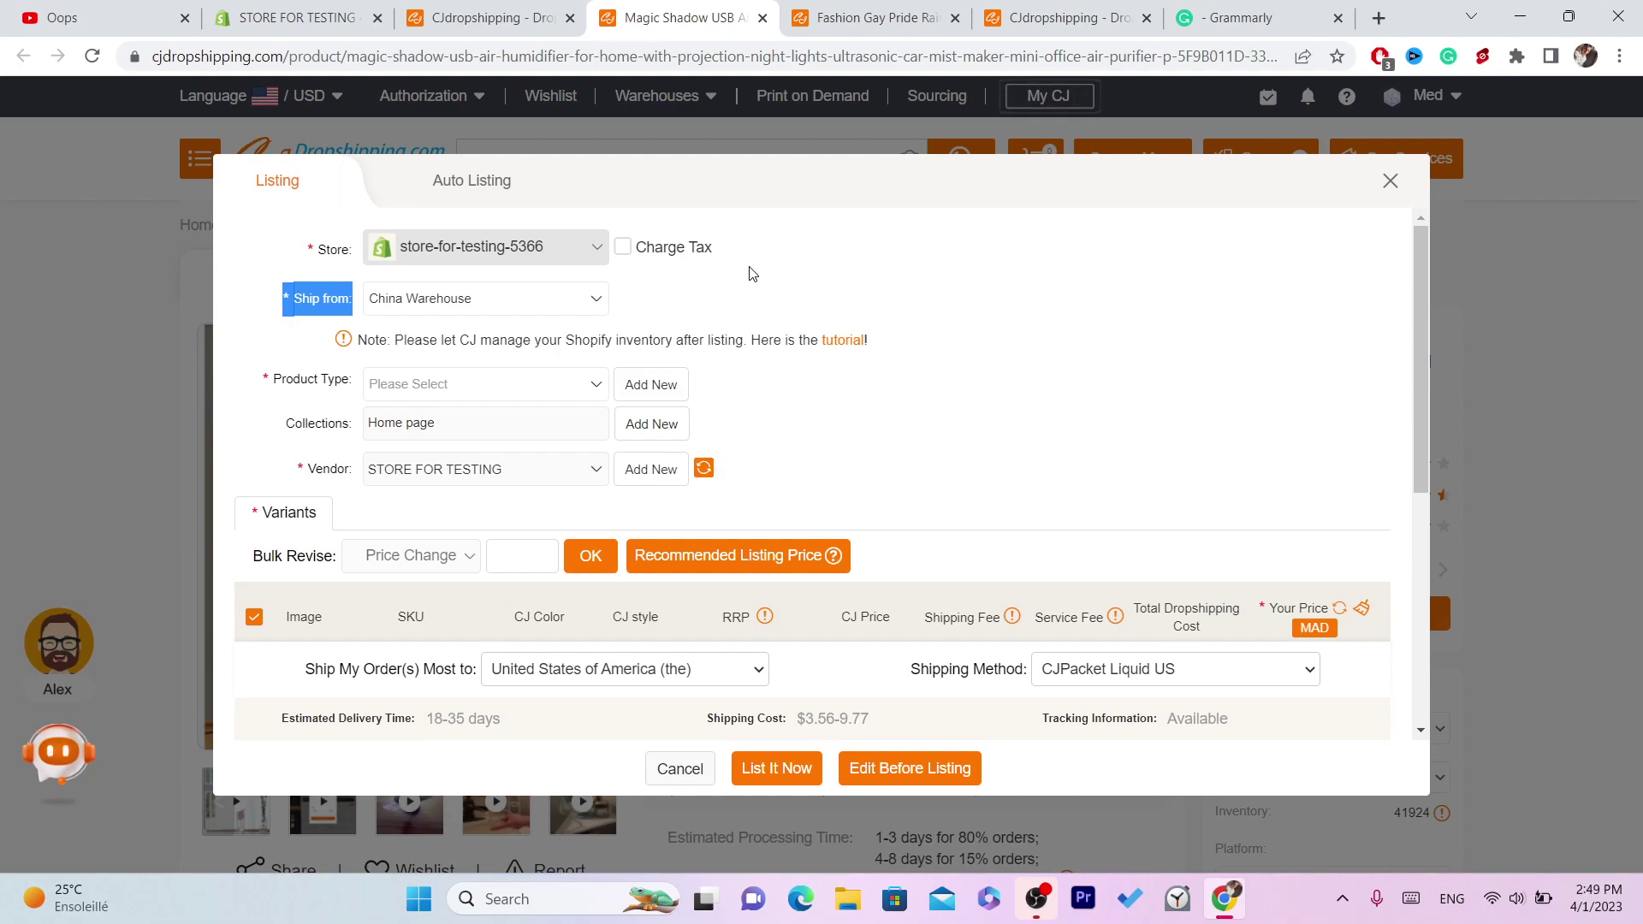
click(400, 298)
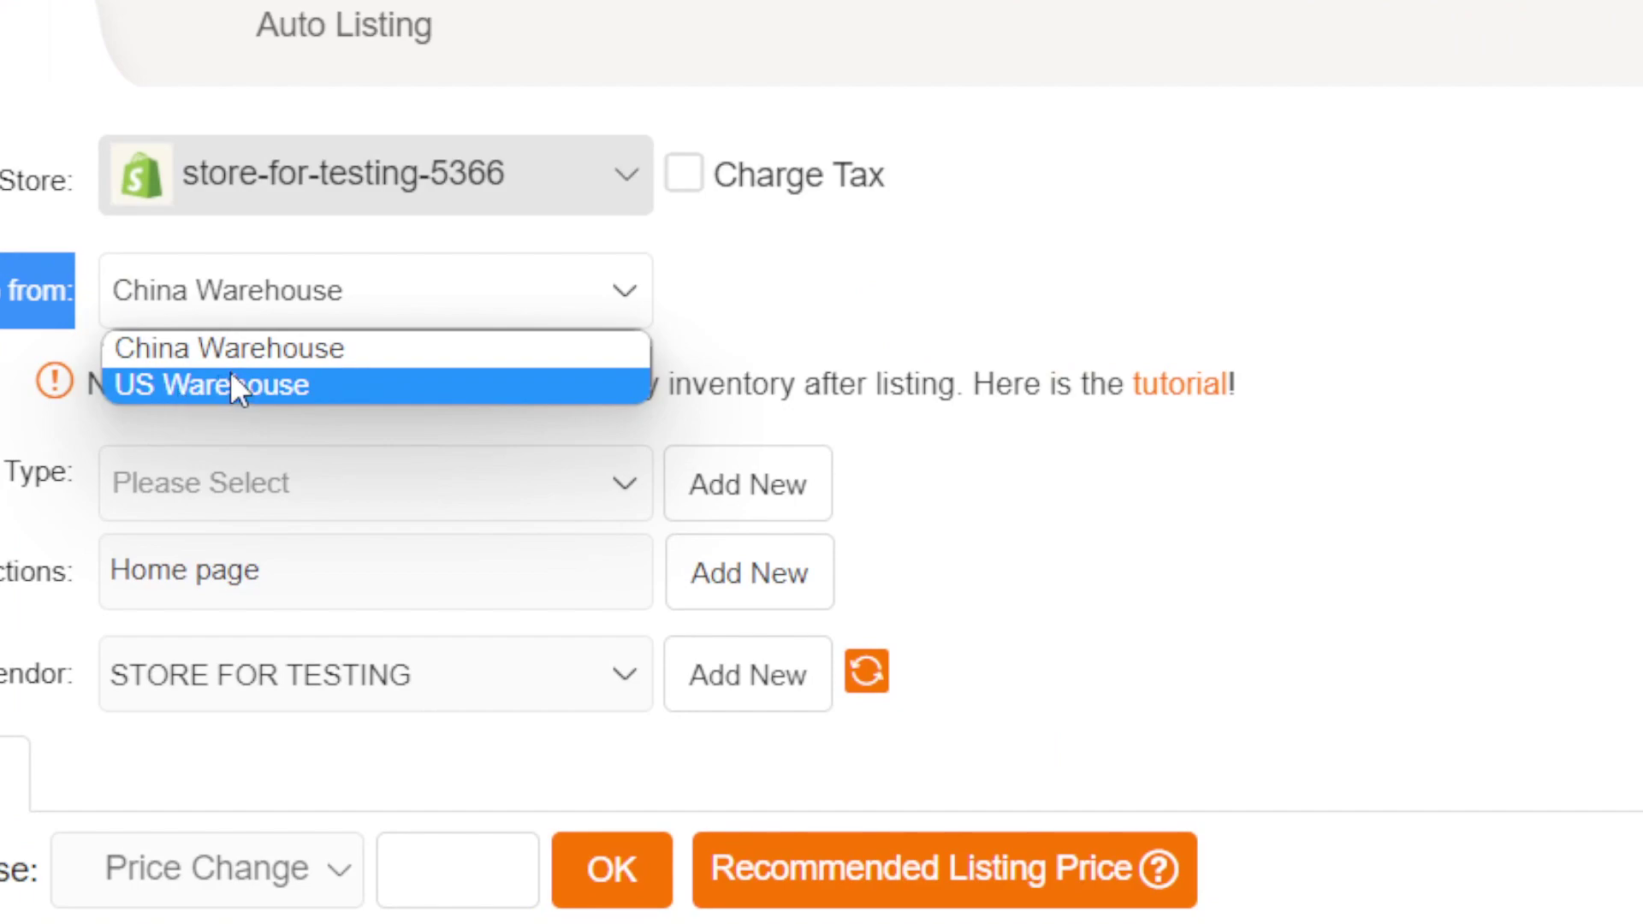
click(202, 353)
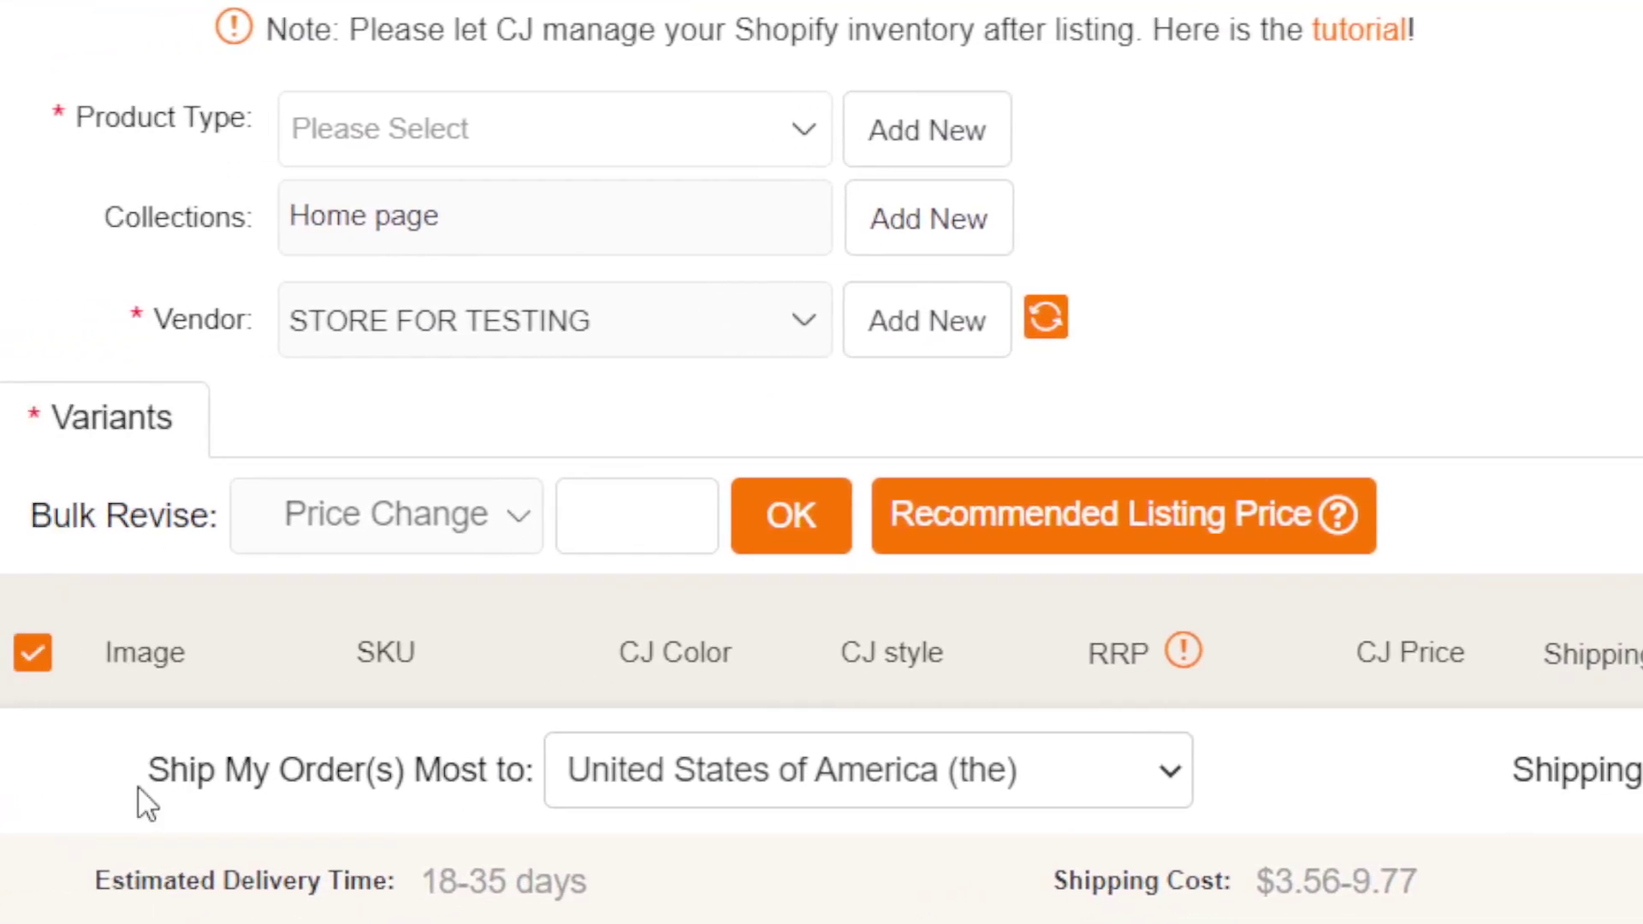
Highlight the Ship My Order(s) Most to label and check the destination country field.
drag(304, 669, 482, 668)
click(879, 762)
click(886, 774)
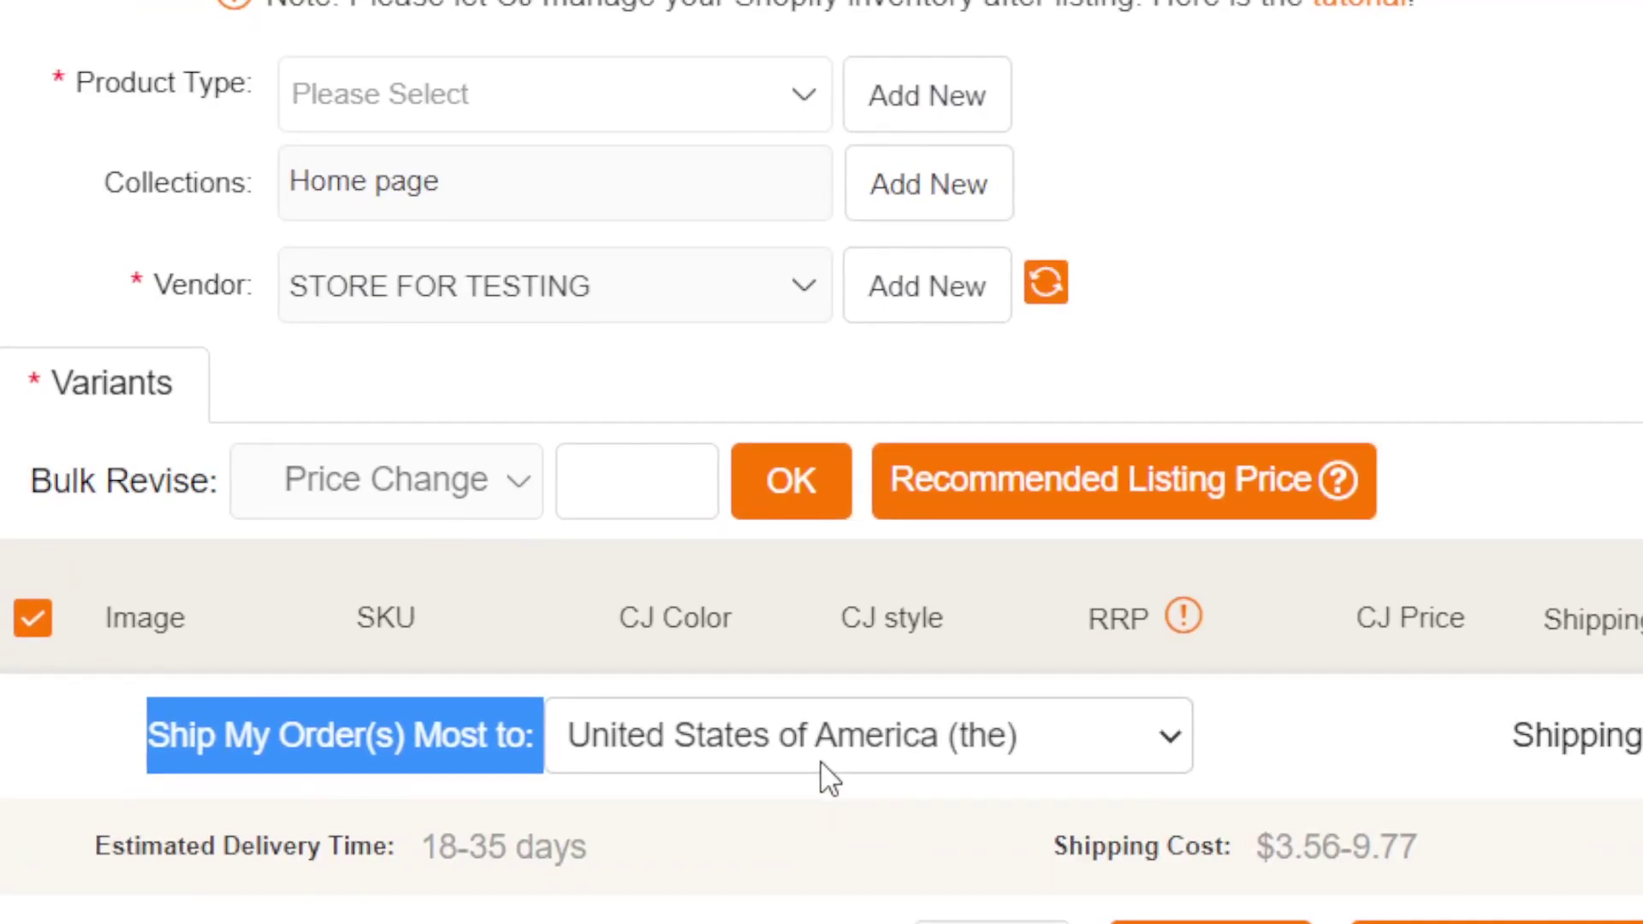
click(609, 685)
click(613, 686)
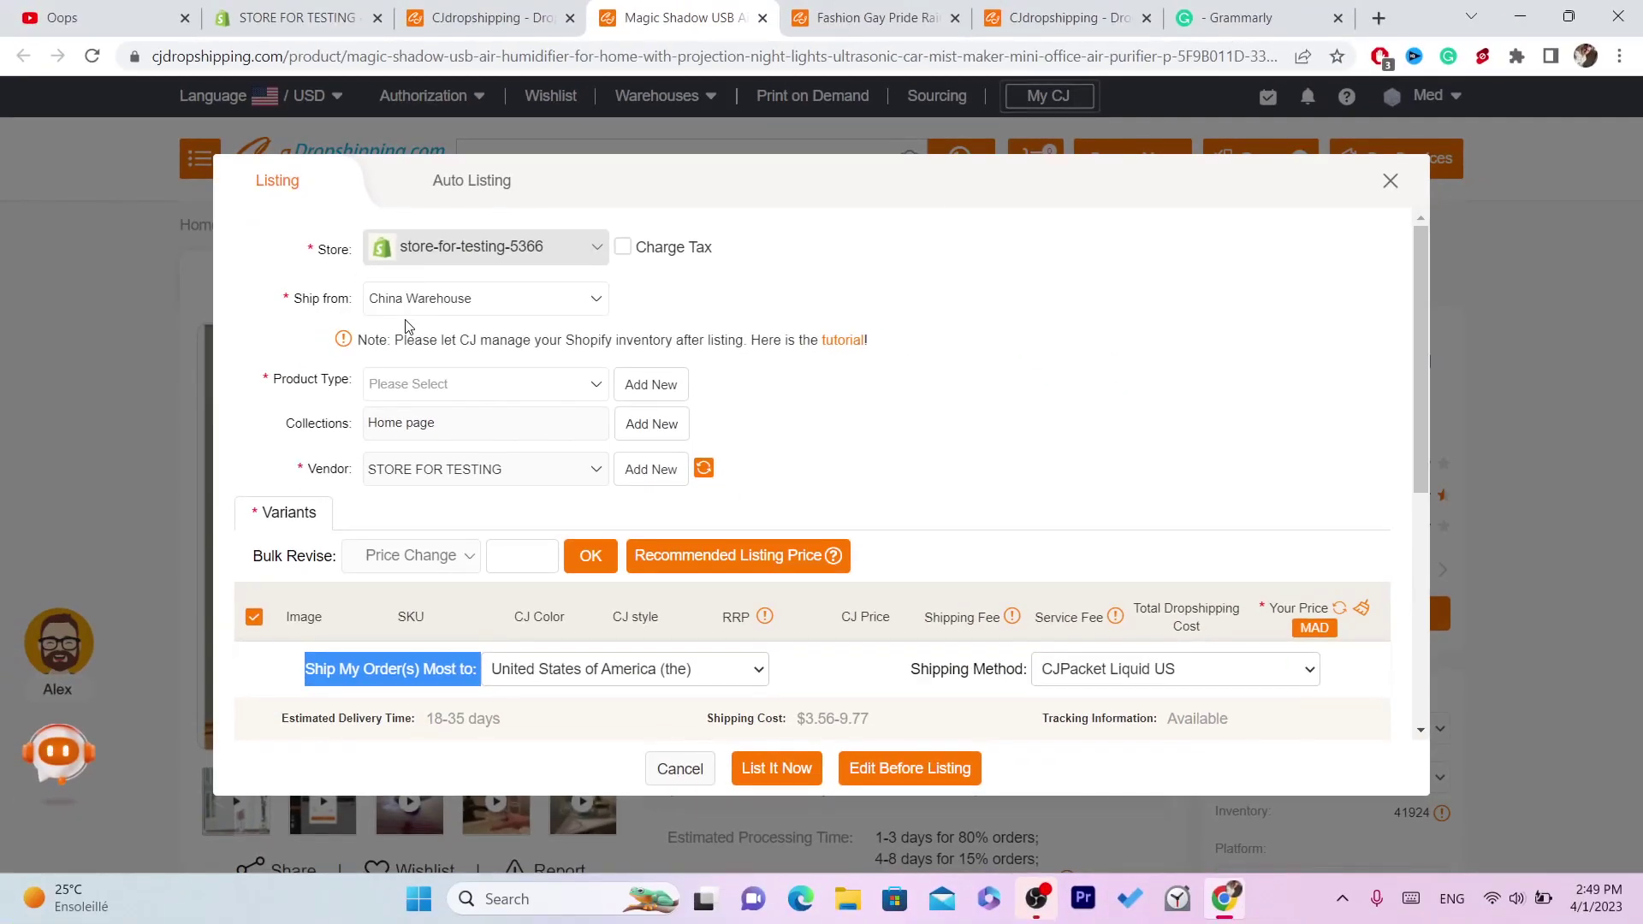
Review the Ship from warehouse options again and keep China Warehouse selected.
click(404, 312)
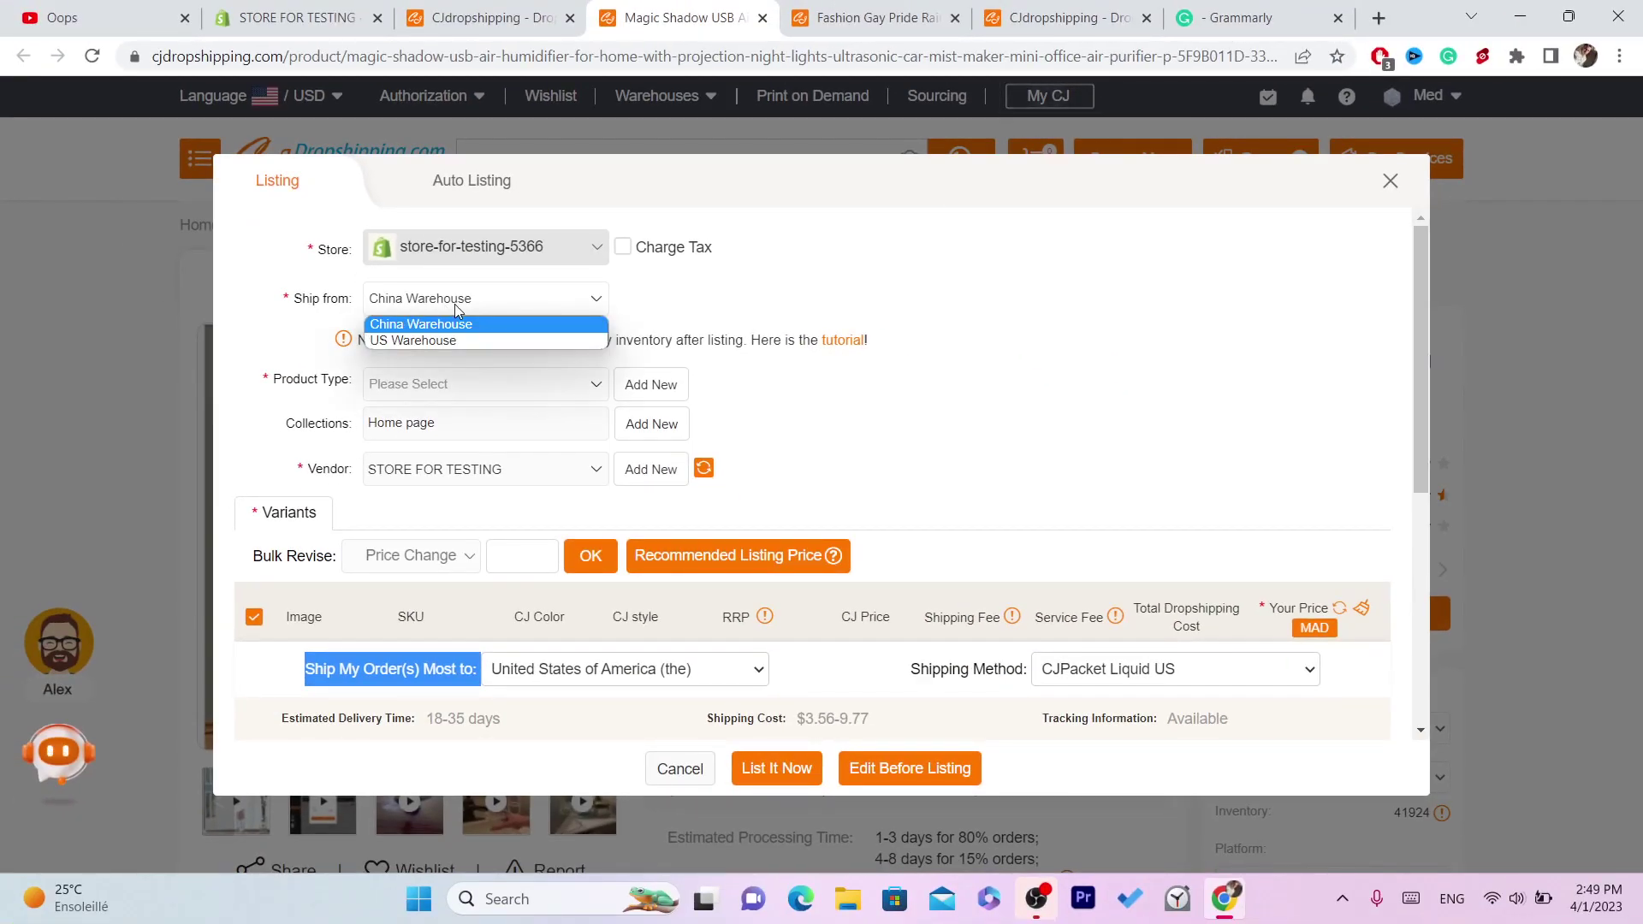
click(410, 328)
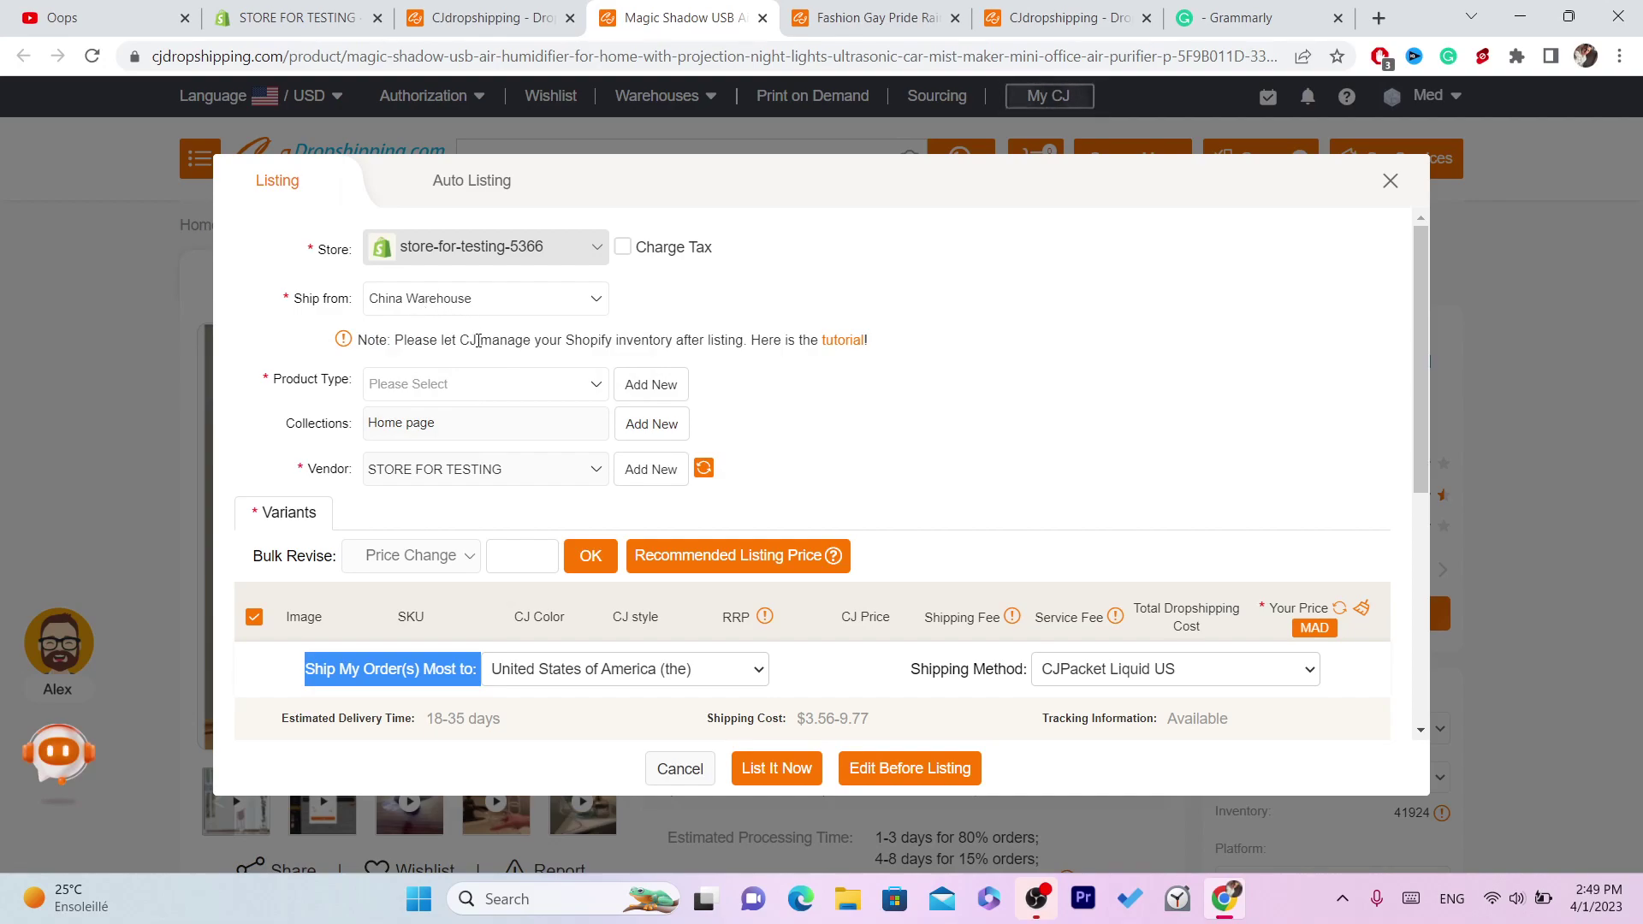
click(457, 312)
click(457, 312)
Add a new product type named TEST to the humidifier listing.
click(394, 390)
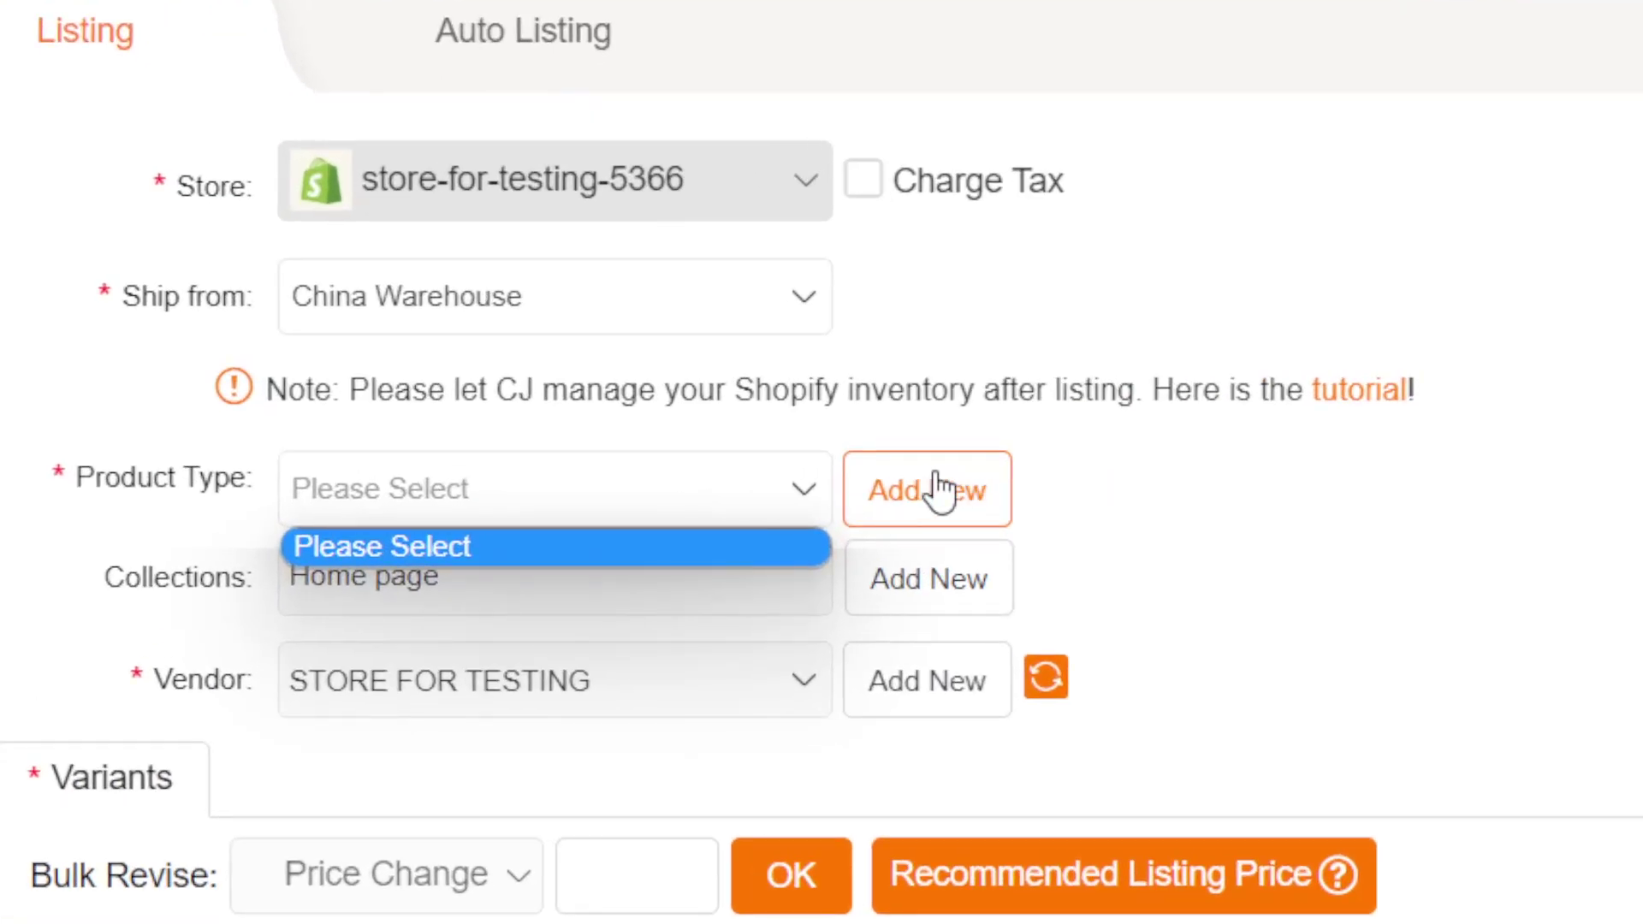
click(657, 386)
click(427, 503)
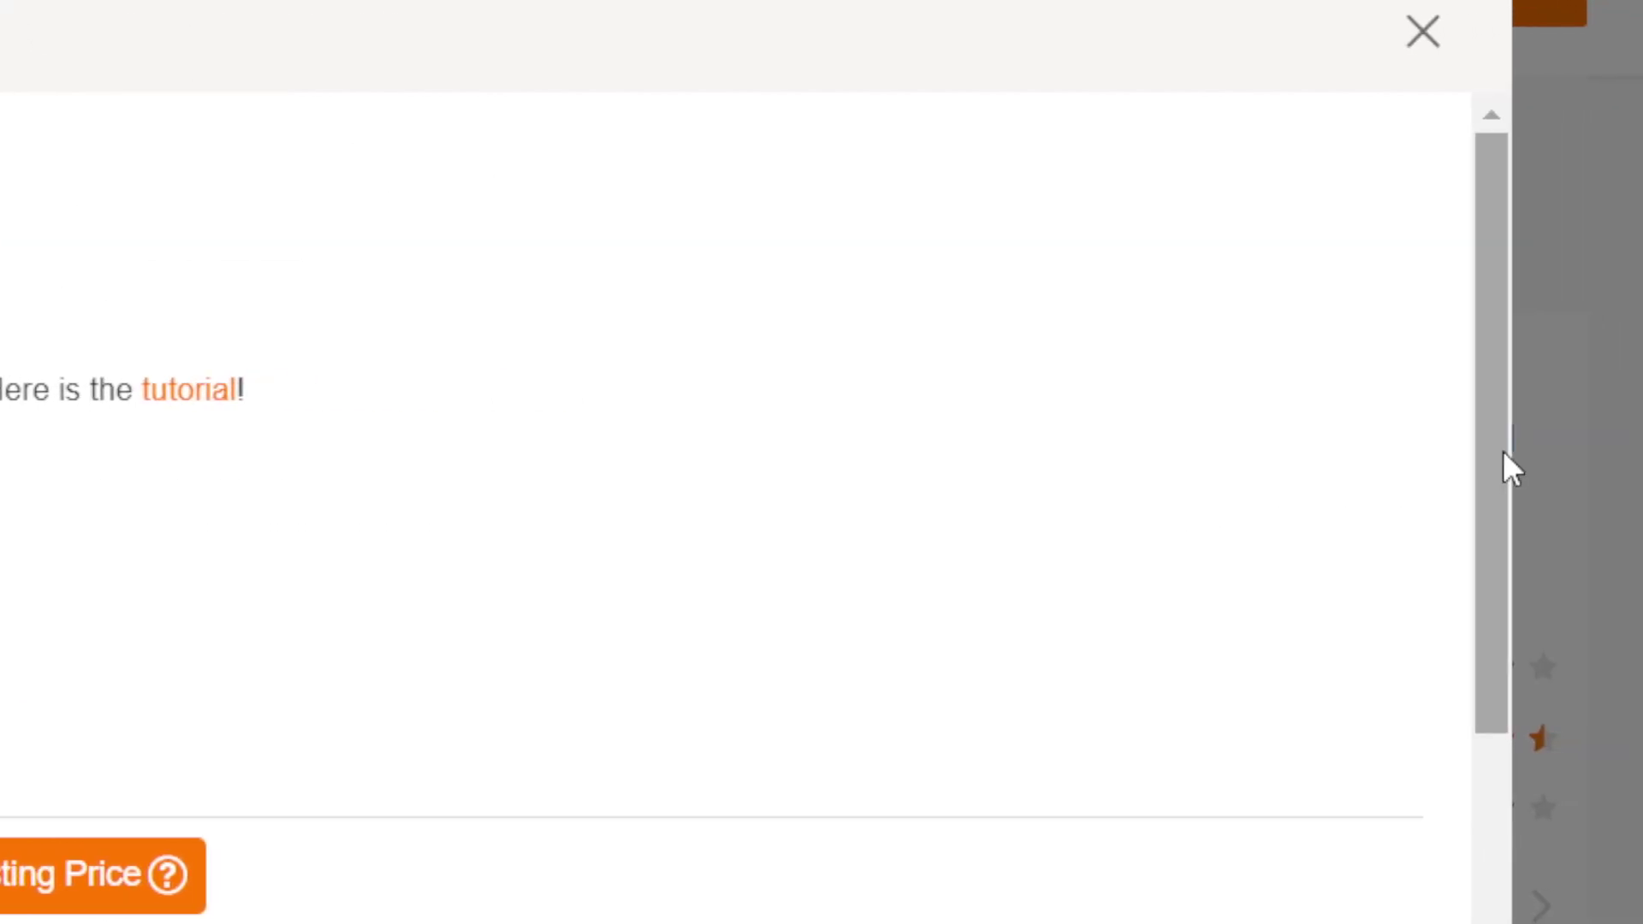
drag(1504, 448, 1467, 151)
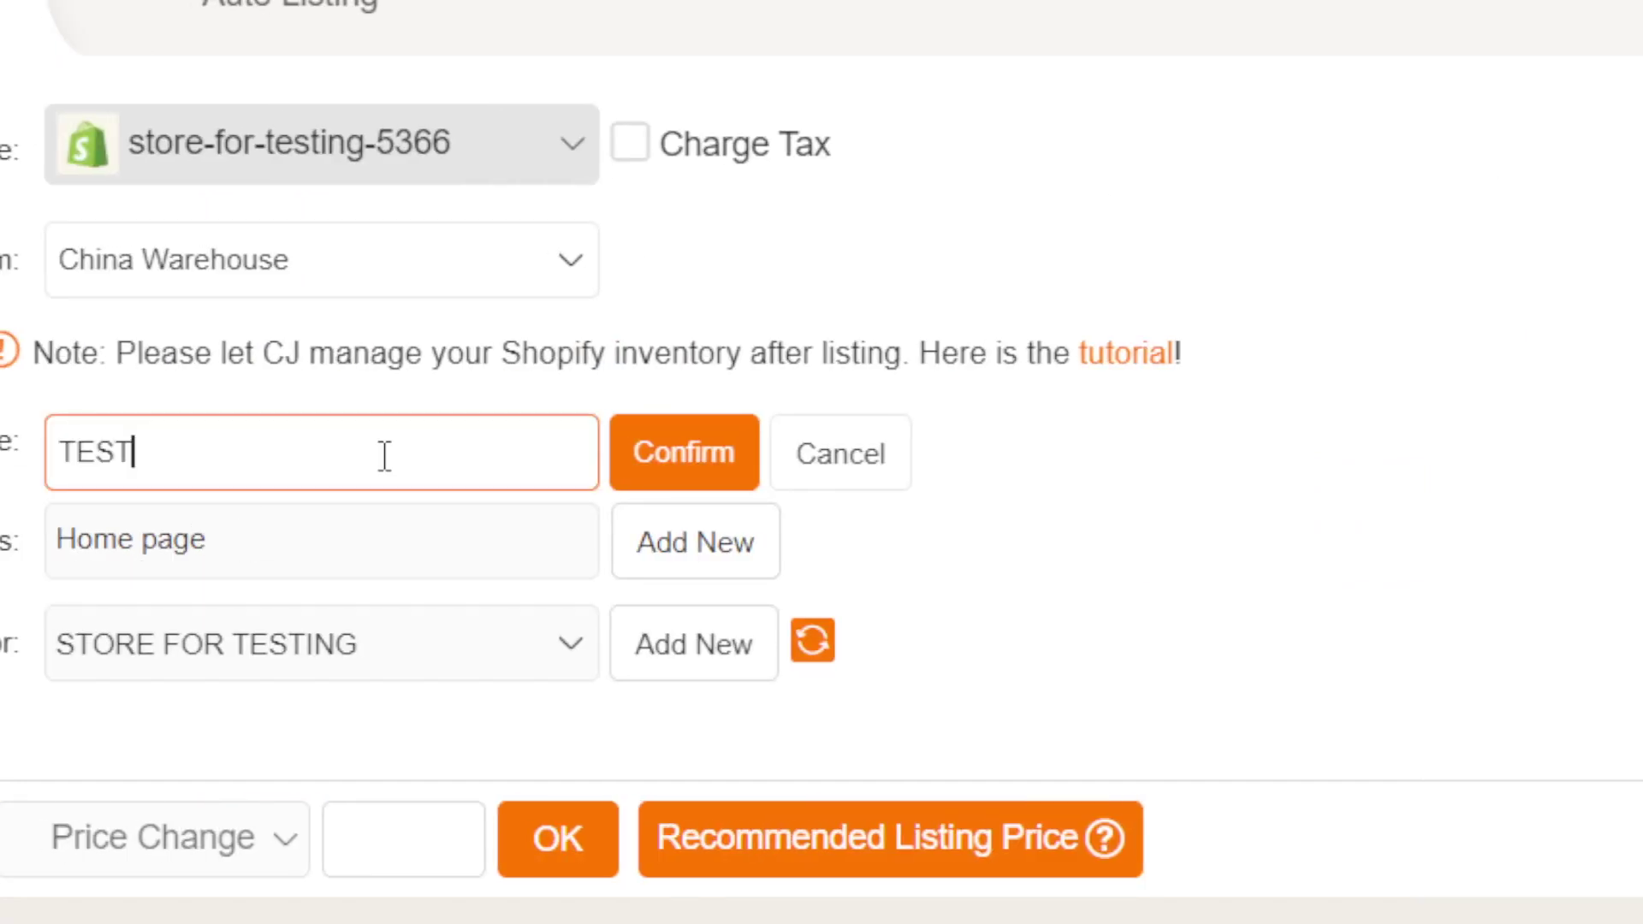
click(745, 478)
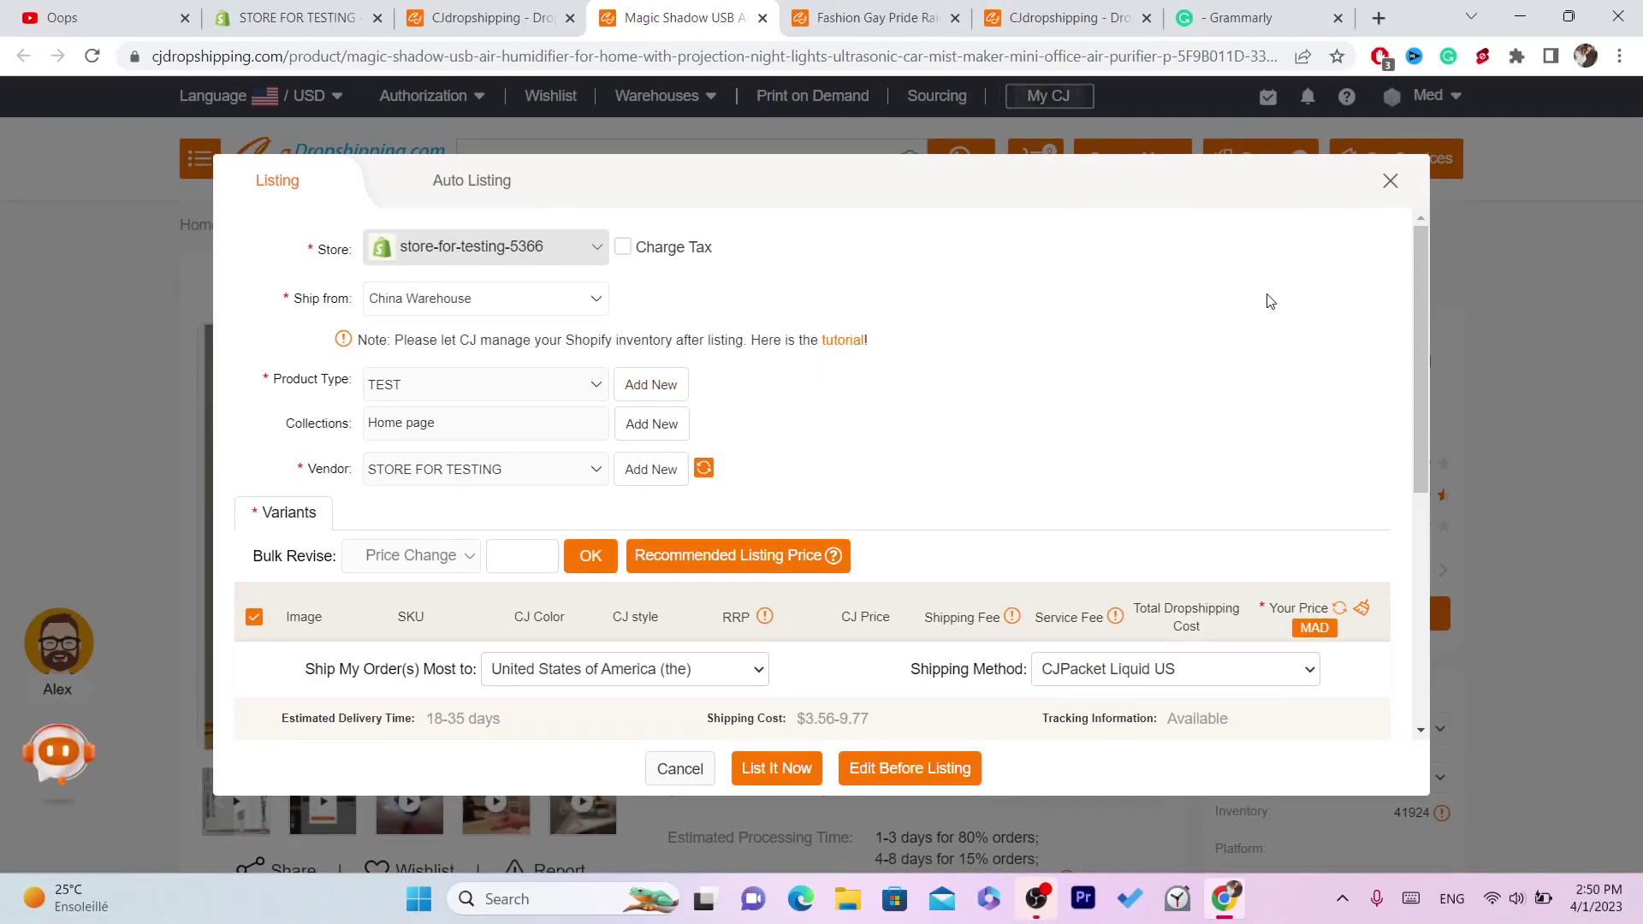
Highlight the Total Dropshipping Cost heading and the Black USB variant's cost in the variants table.
drag(1424, 341, 1419, 451)
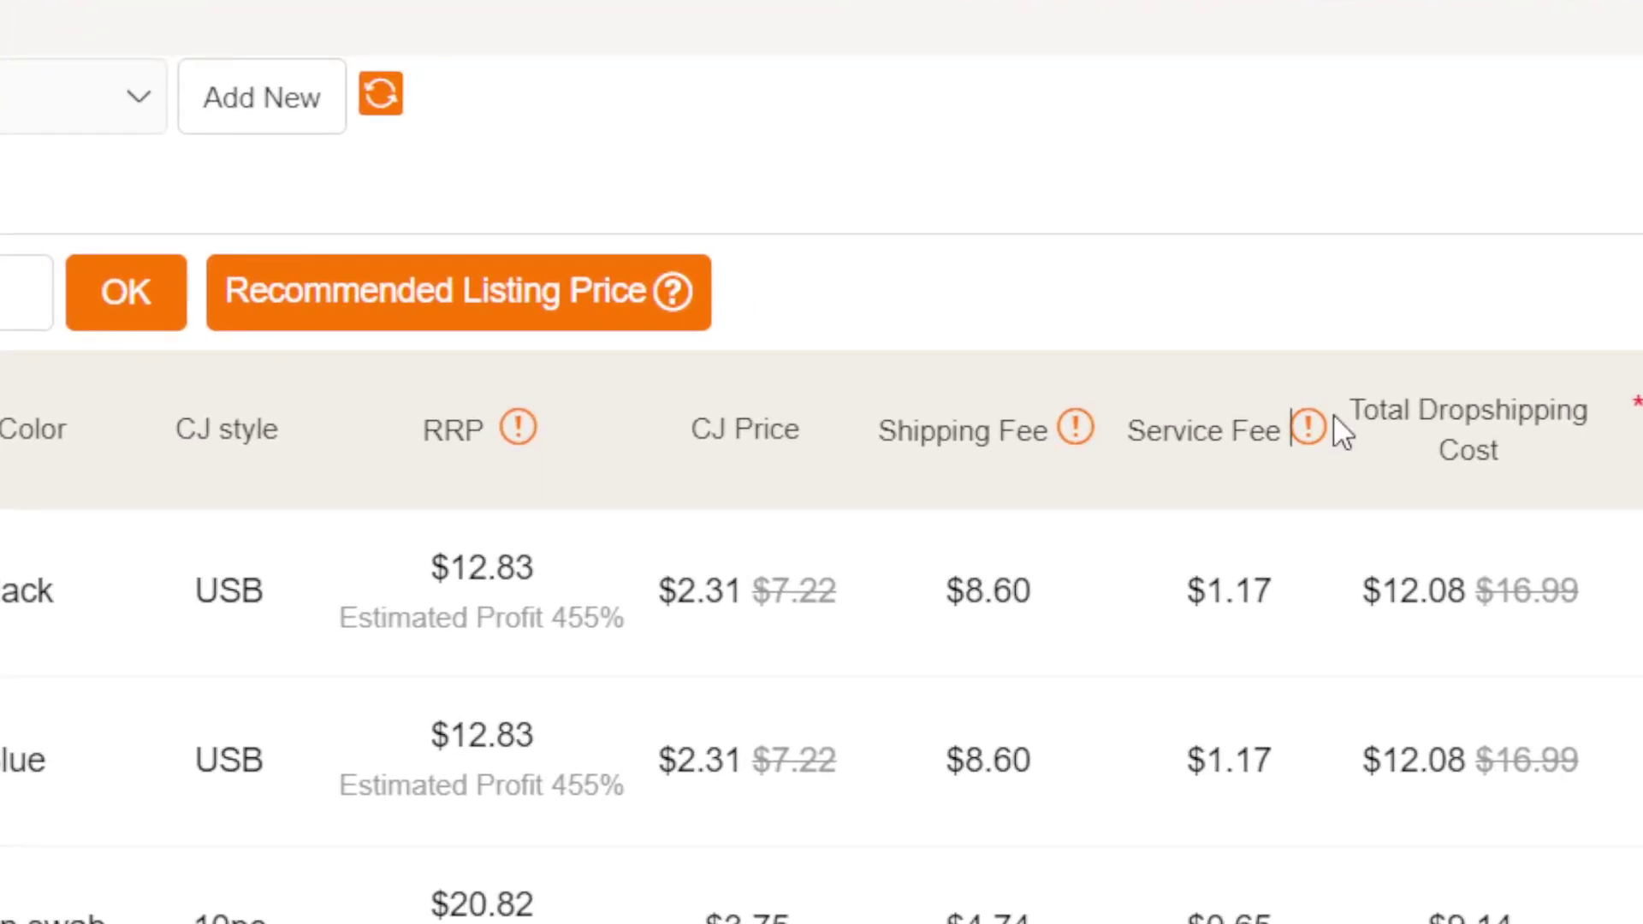
drag(1334, 416, 1503, 476)
click(1502, 476)
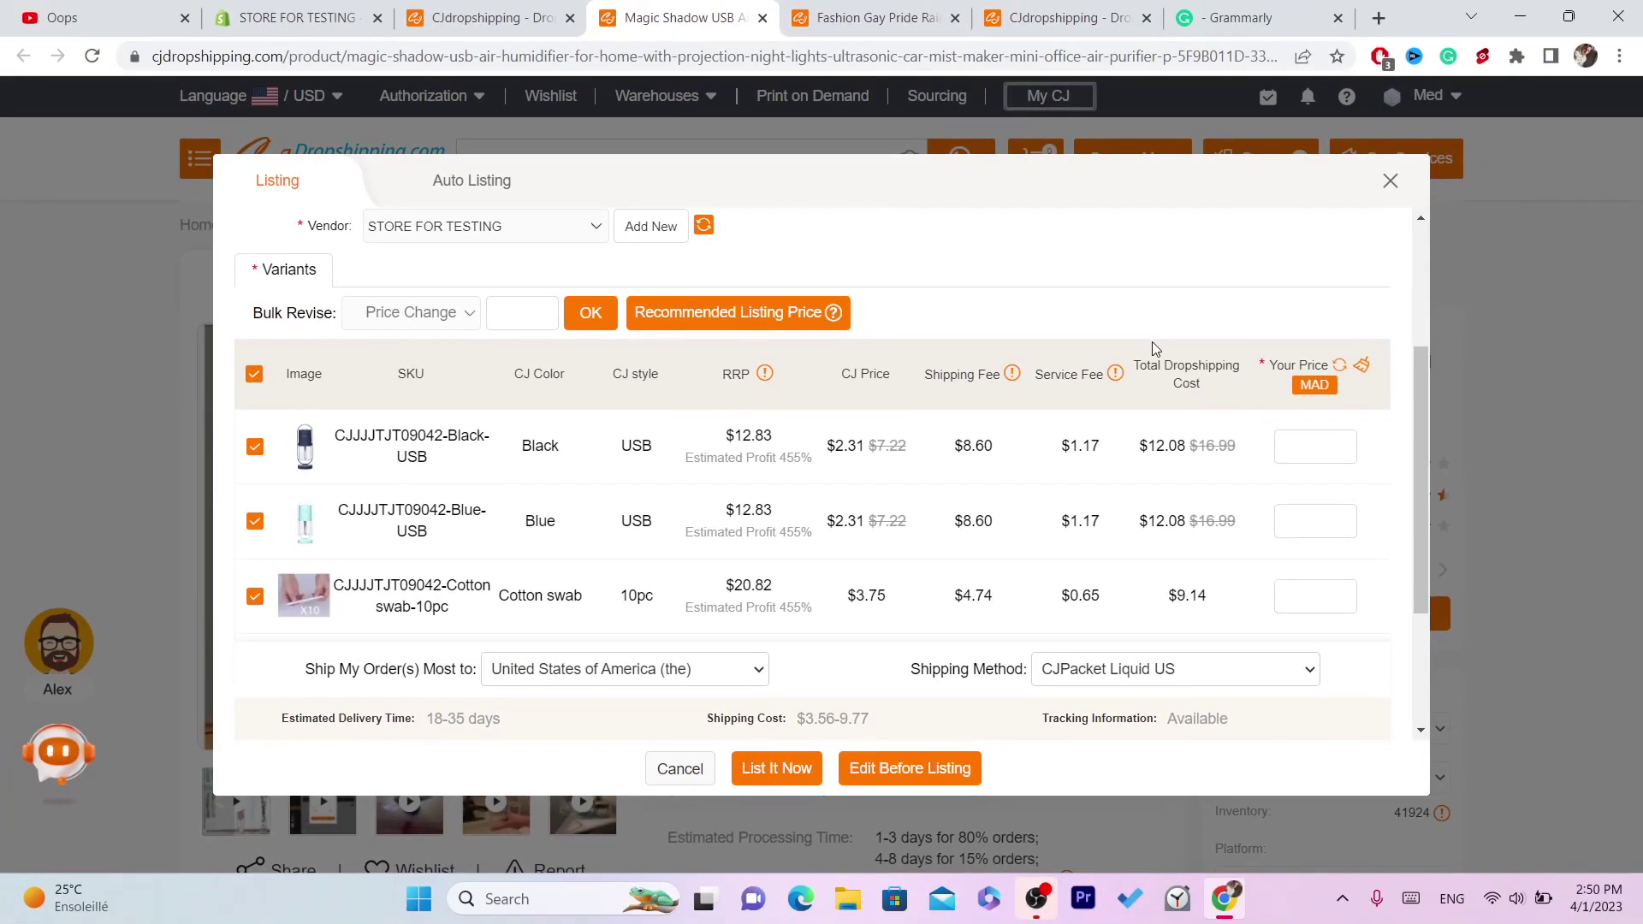
drag(1316, 405, 1542, 472)
drag(1234, 394, 1216, 393)
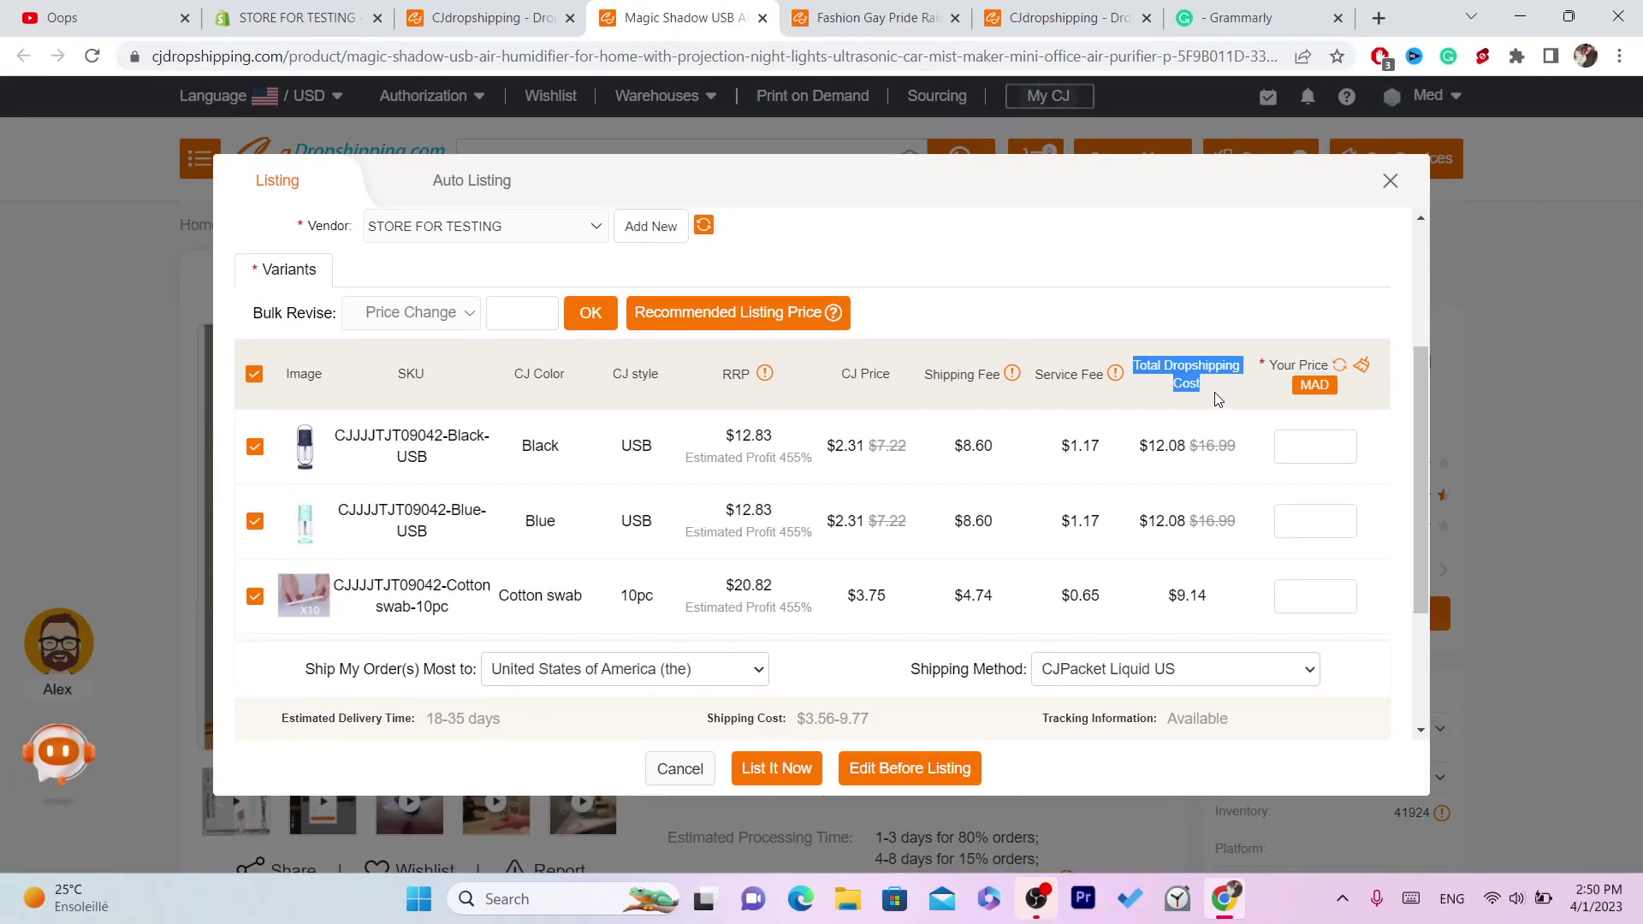
click(1140, 451)
drag(1143, 446, 1232, 446)
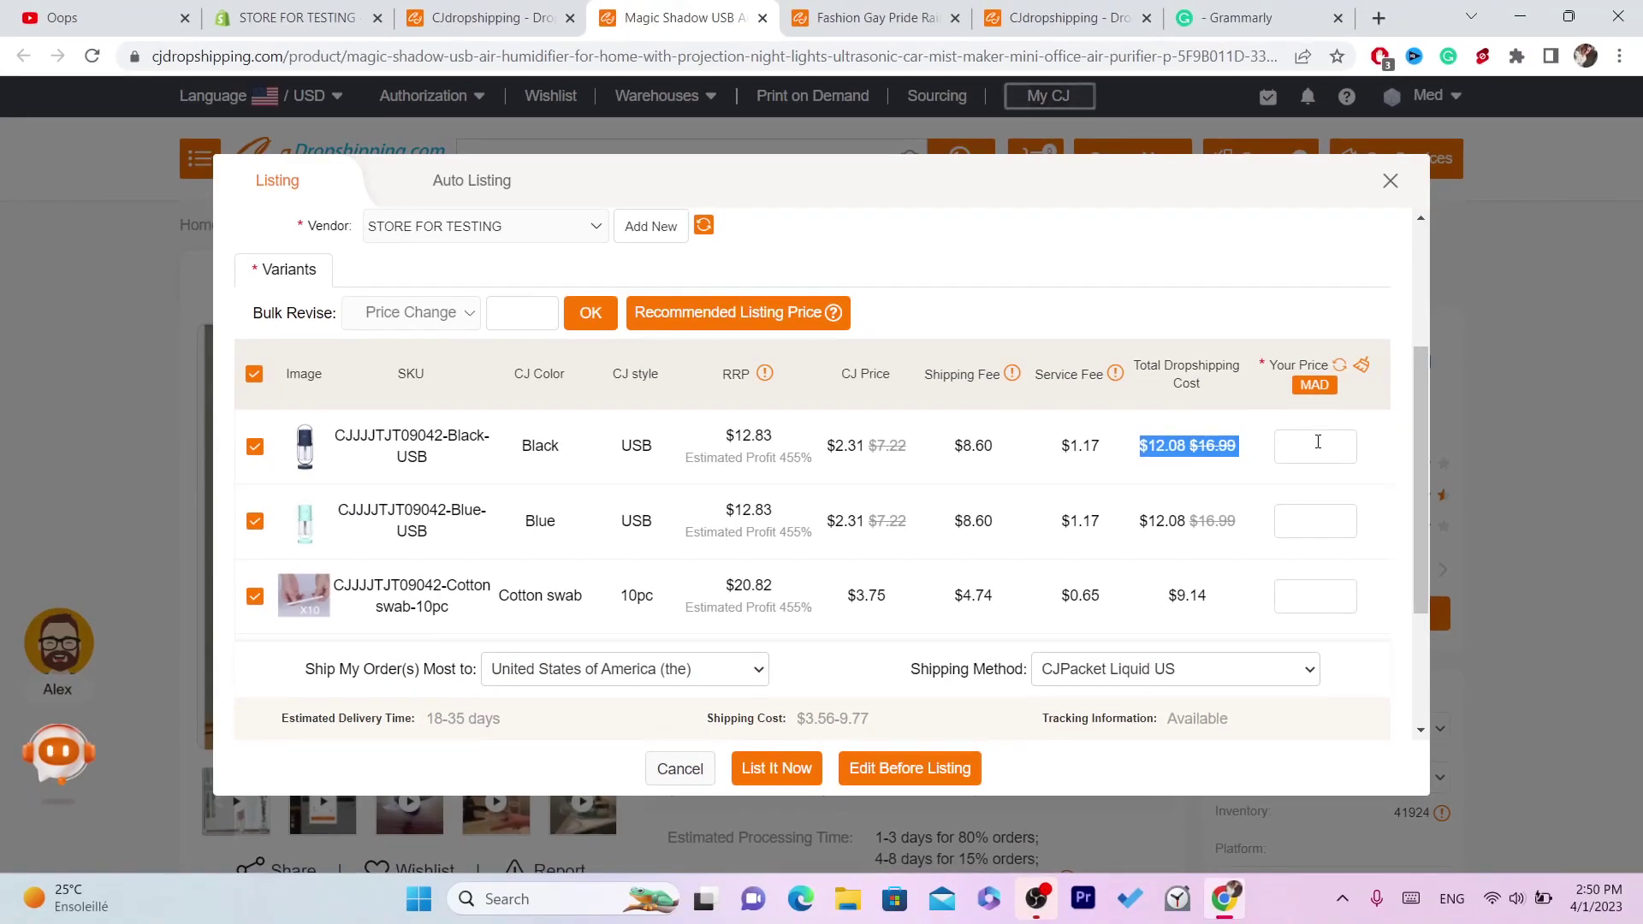
Set your price to 16 MAD for the Black USB and Blue USB variants.
click(1318, 443)
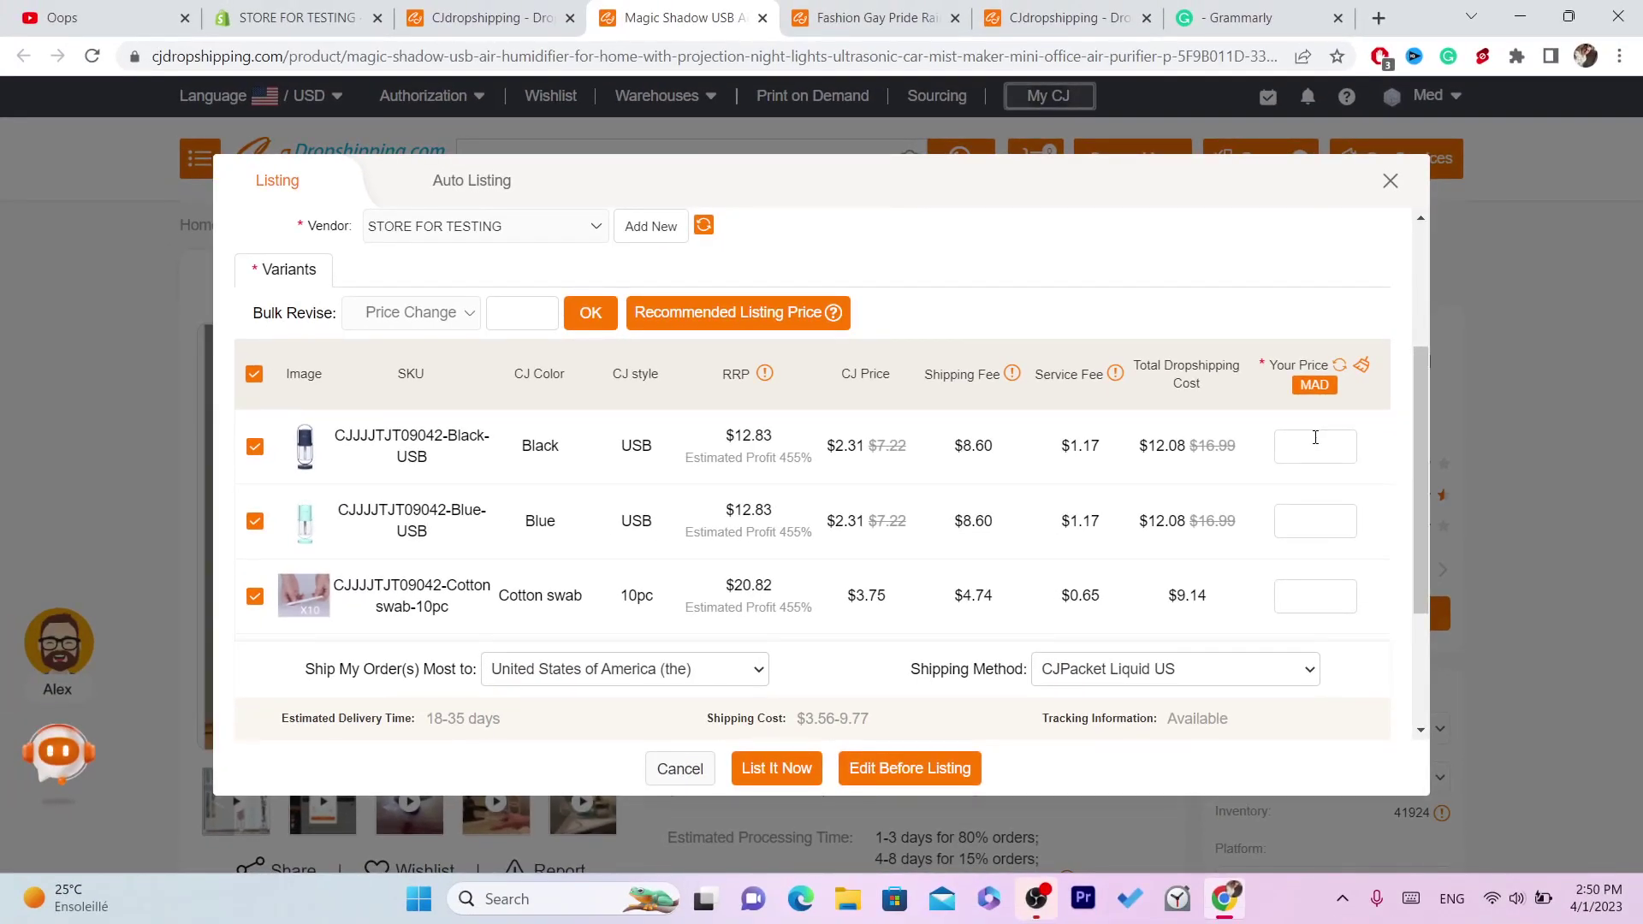
text(16)
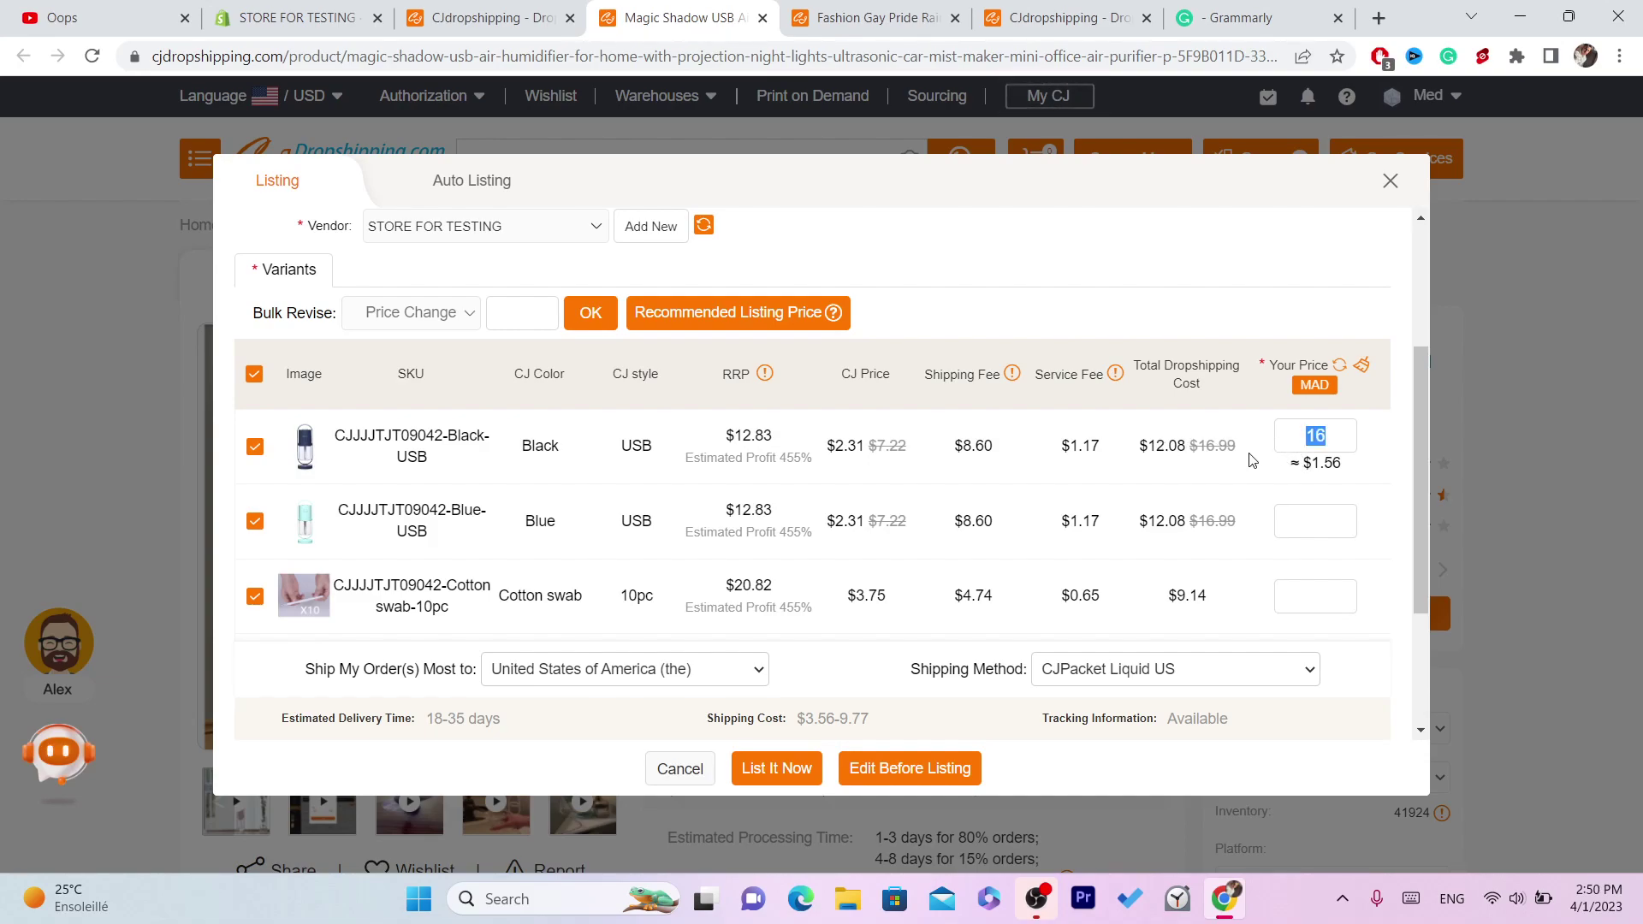
click(1192, 479)
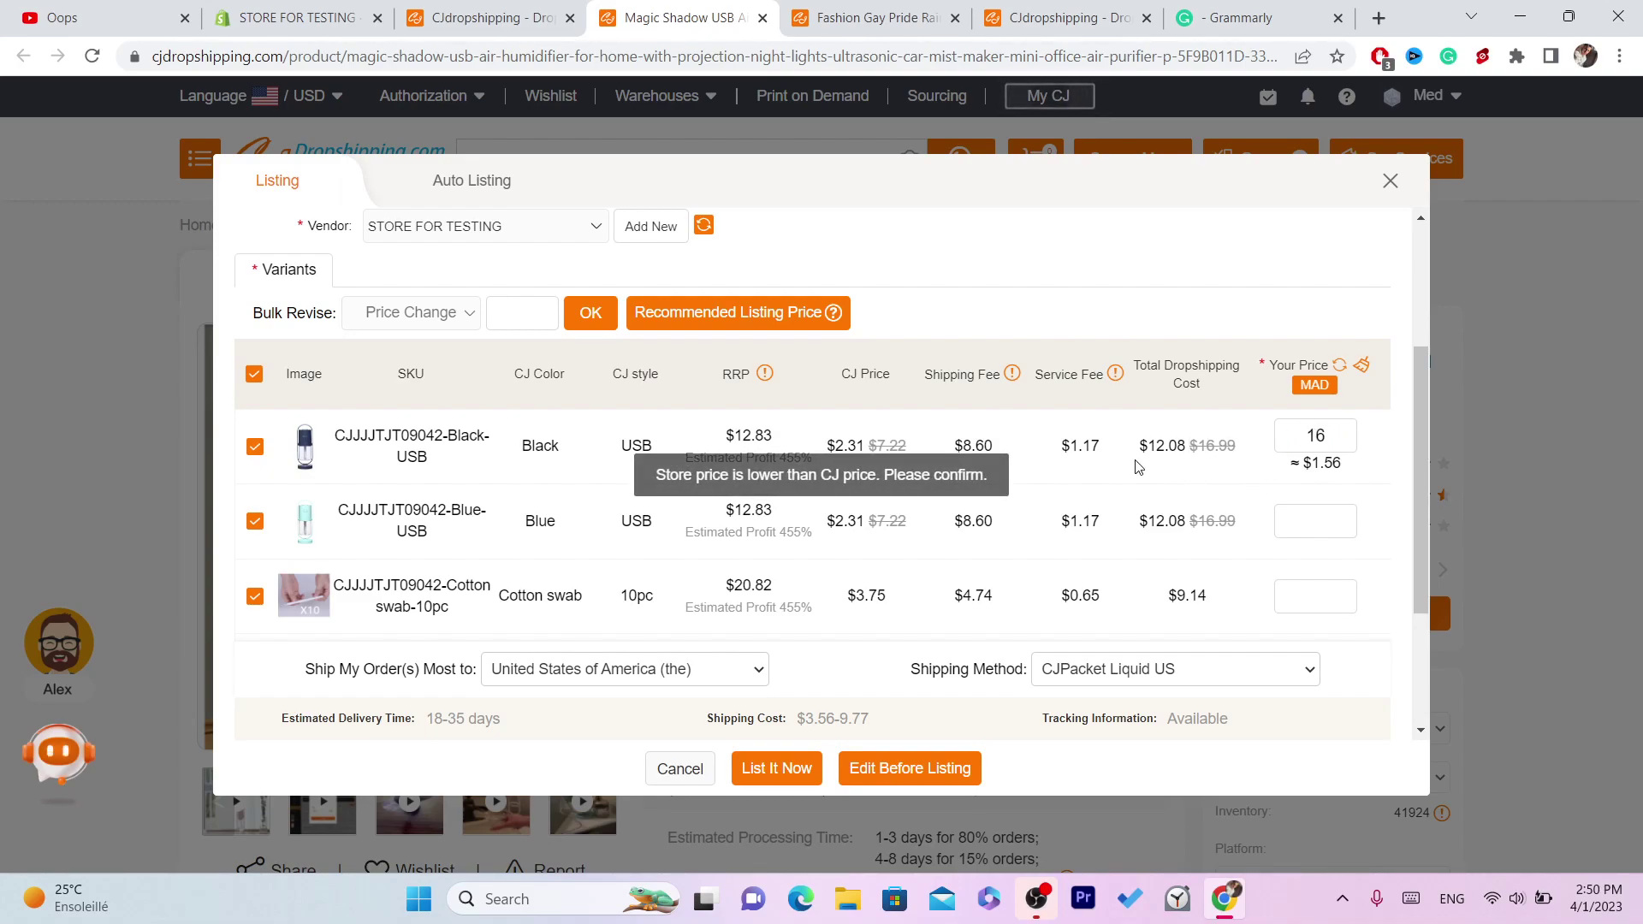
click(1310, 507)
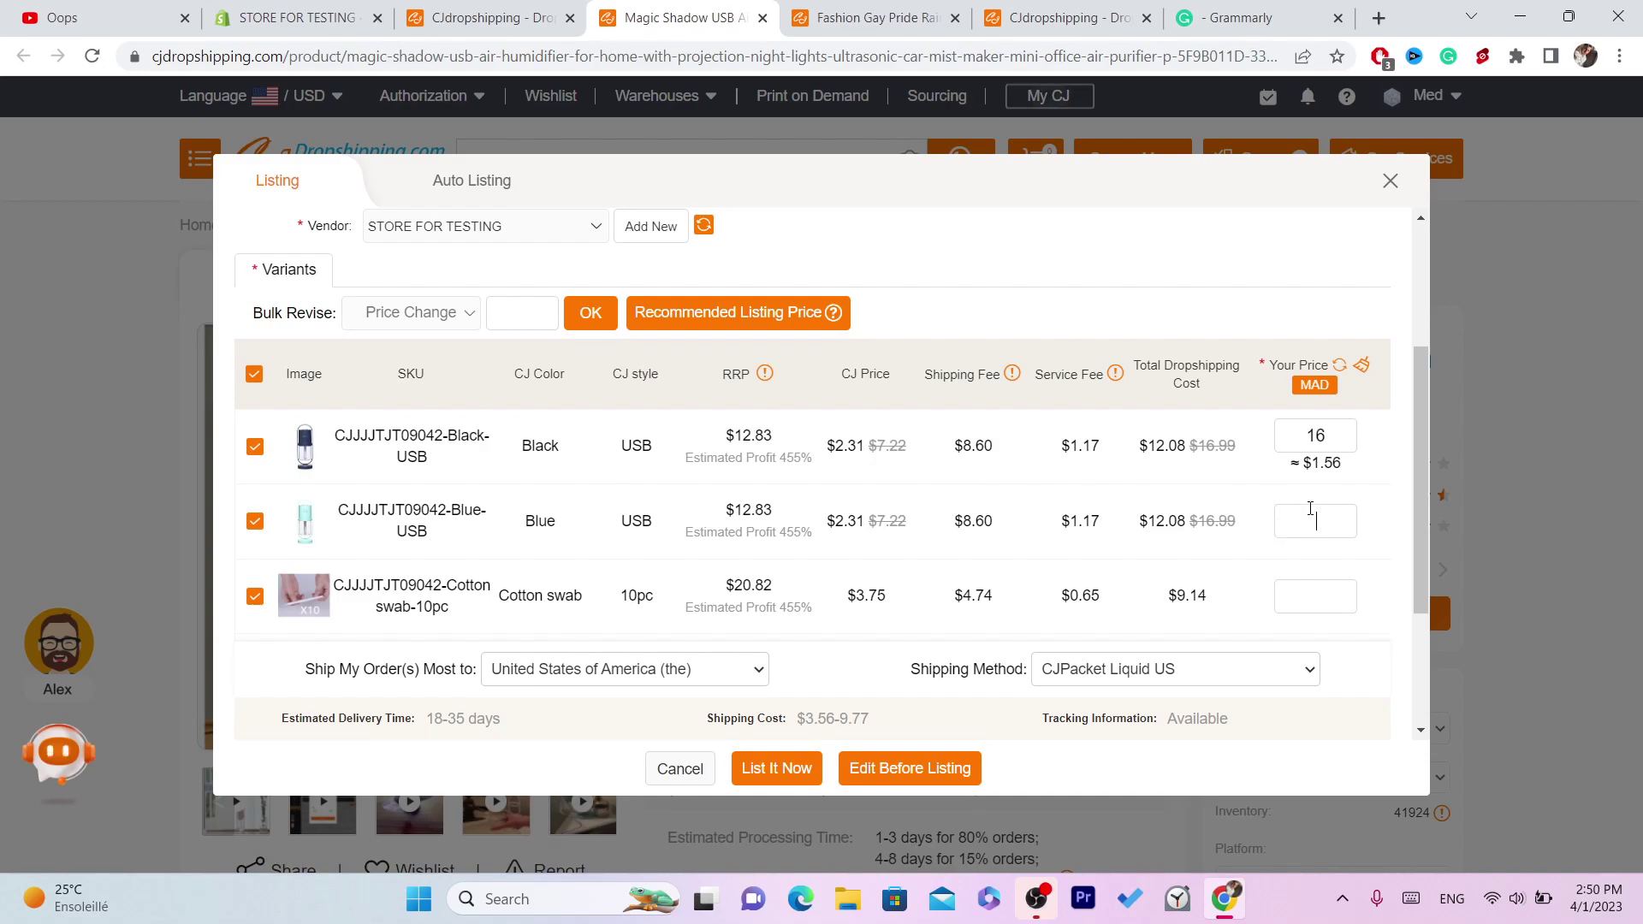
text(16)
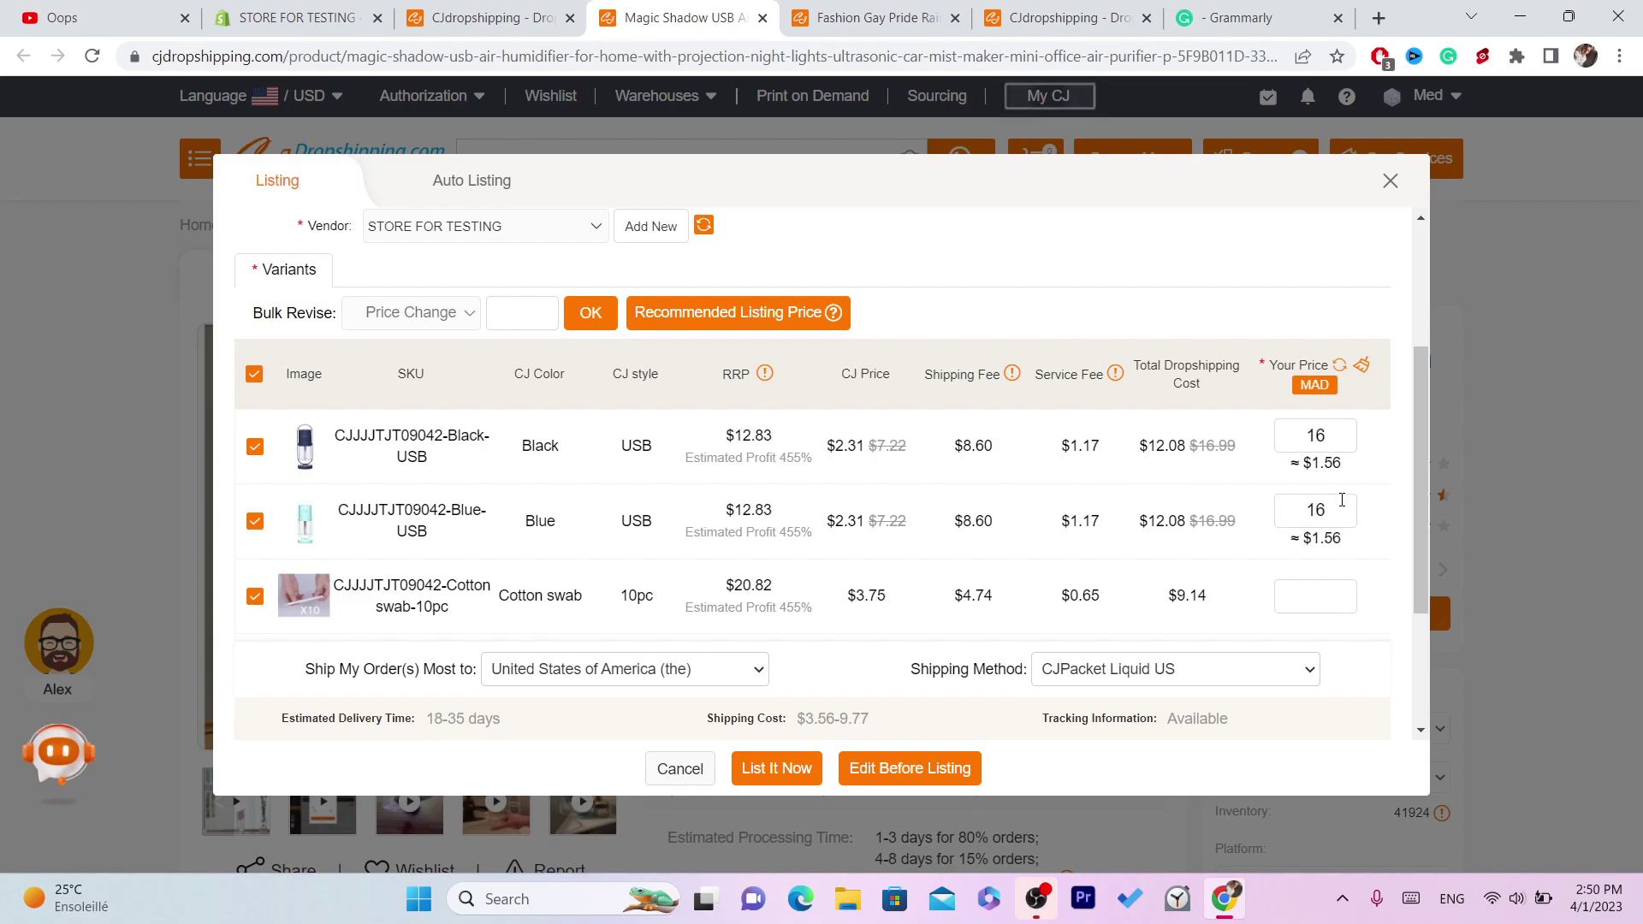
Set your price to 14 MAD for both Cotton swab variants, the Pink USB and the White USB variants.
drag(1418, 455, 1420, 539)
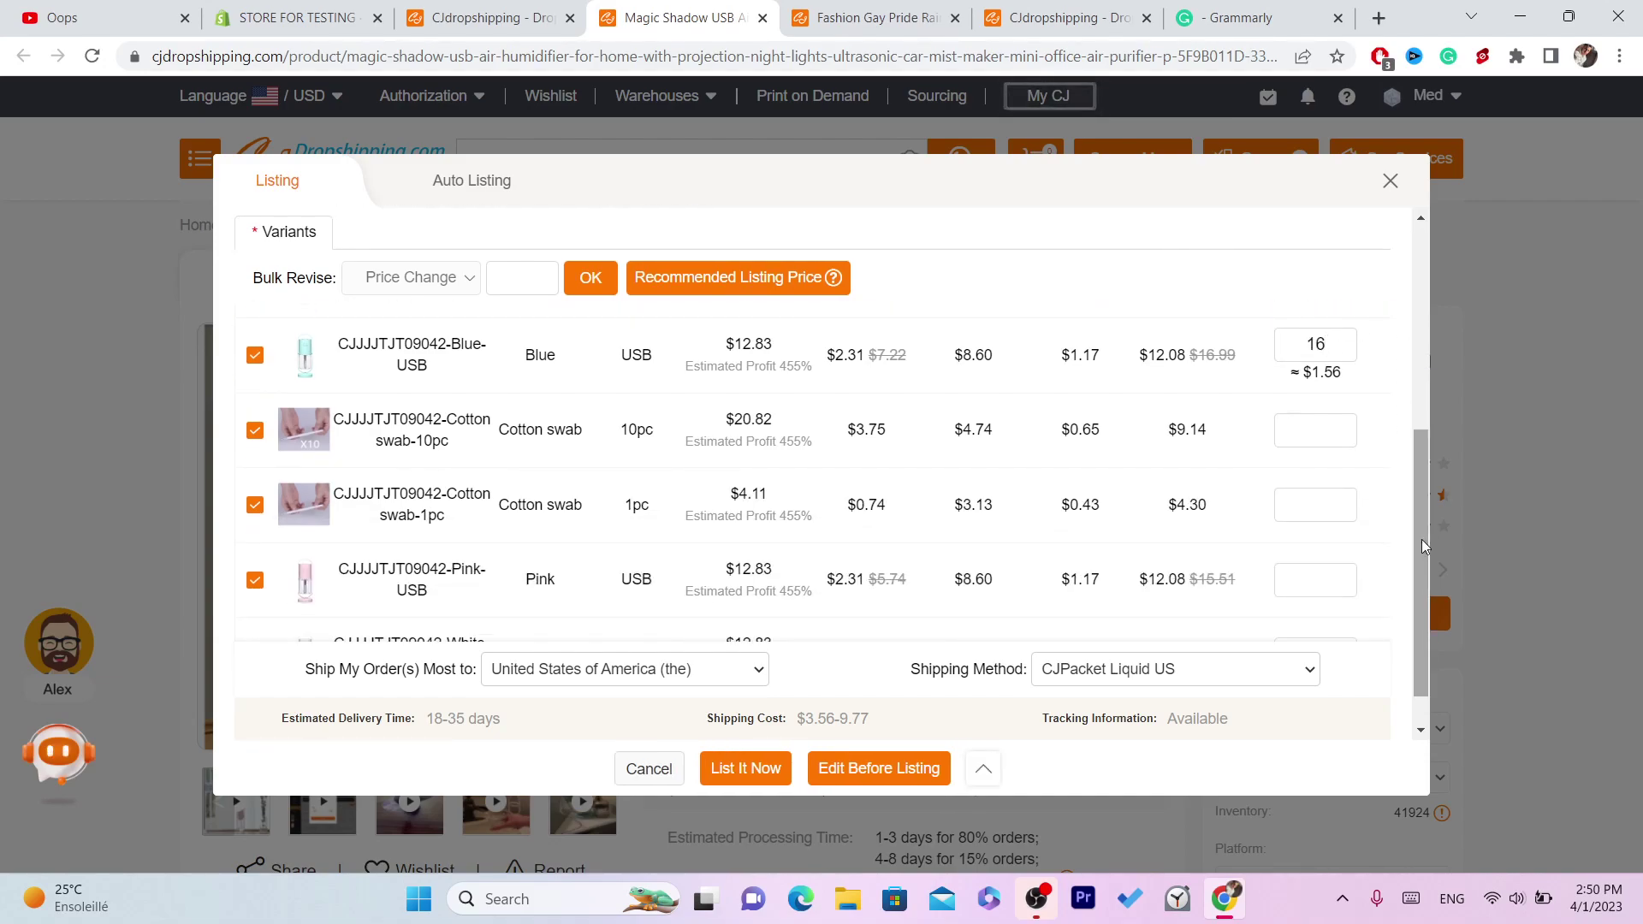
click(1310, 424)
text(14)
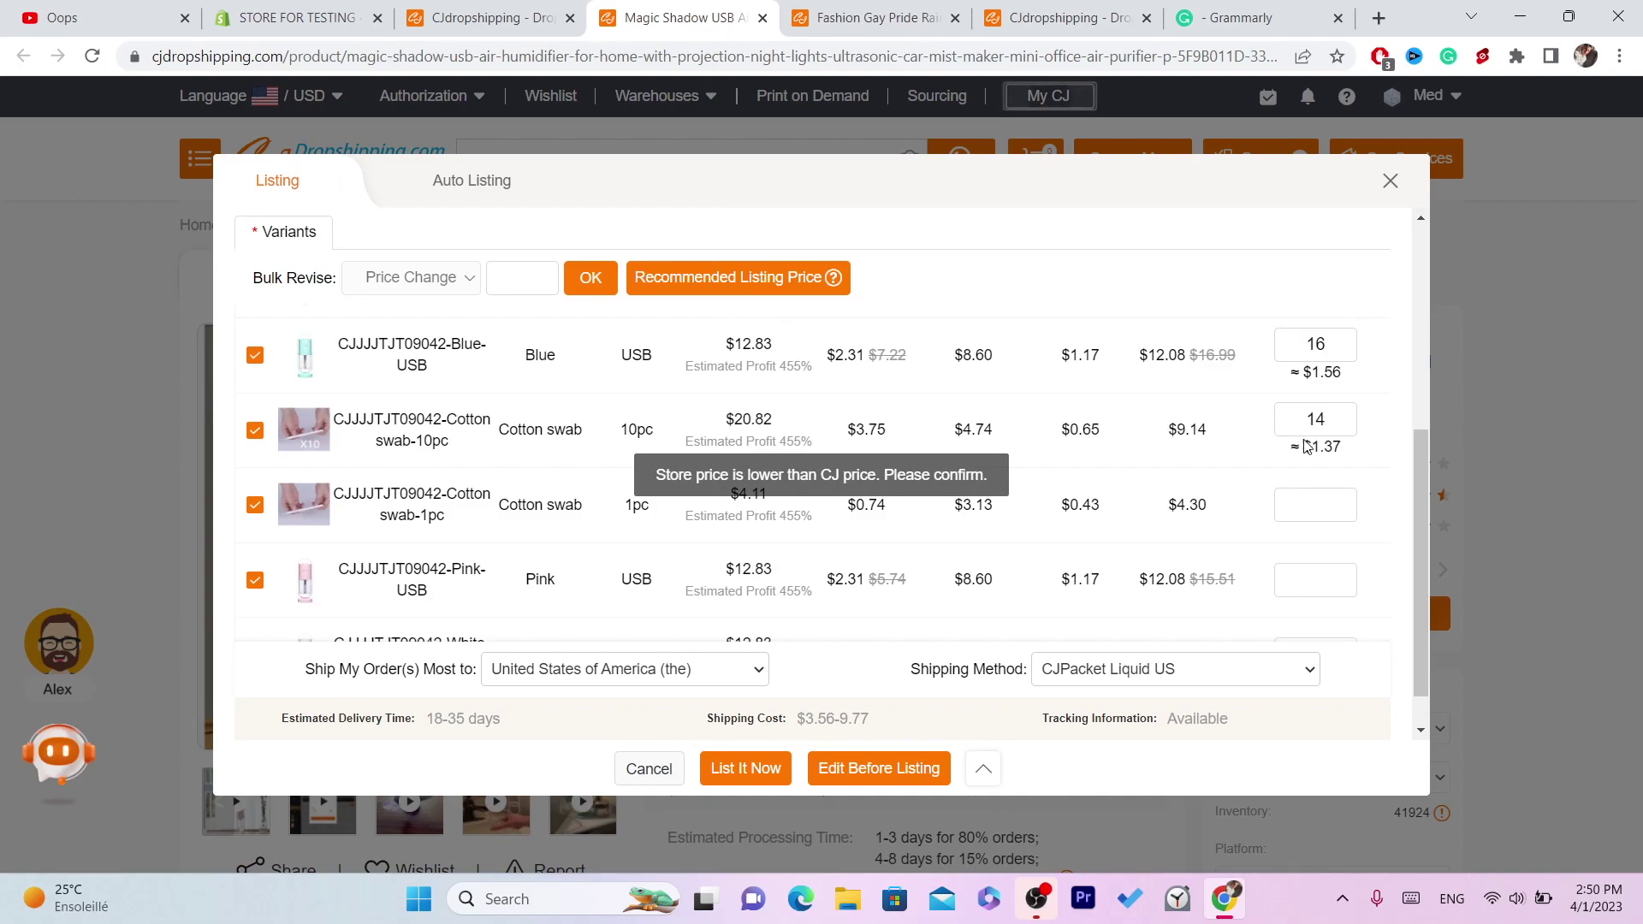
click(1327, 505)
text(14)
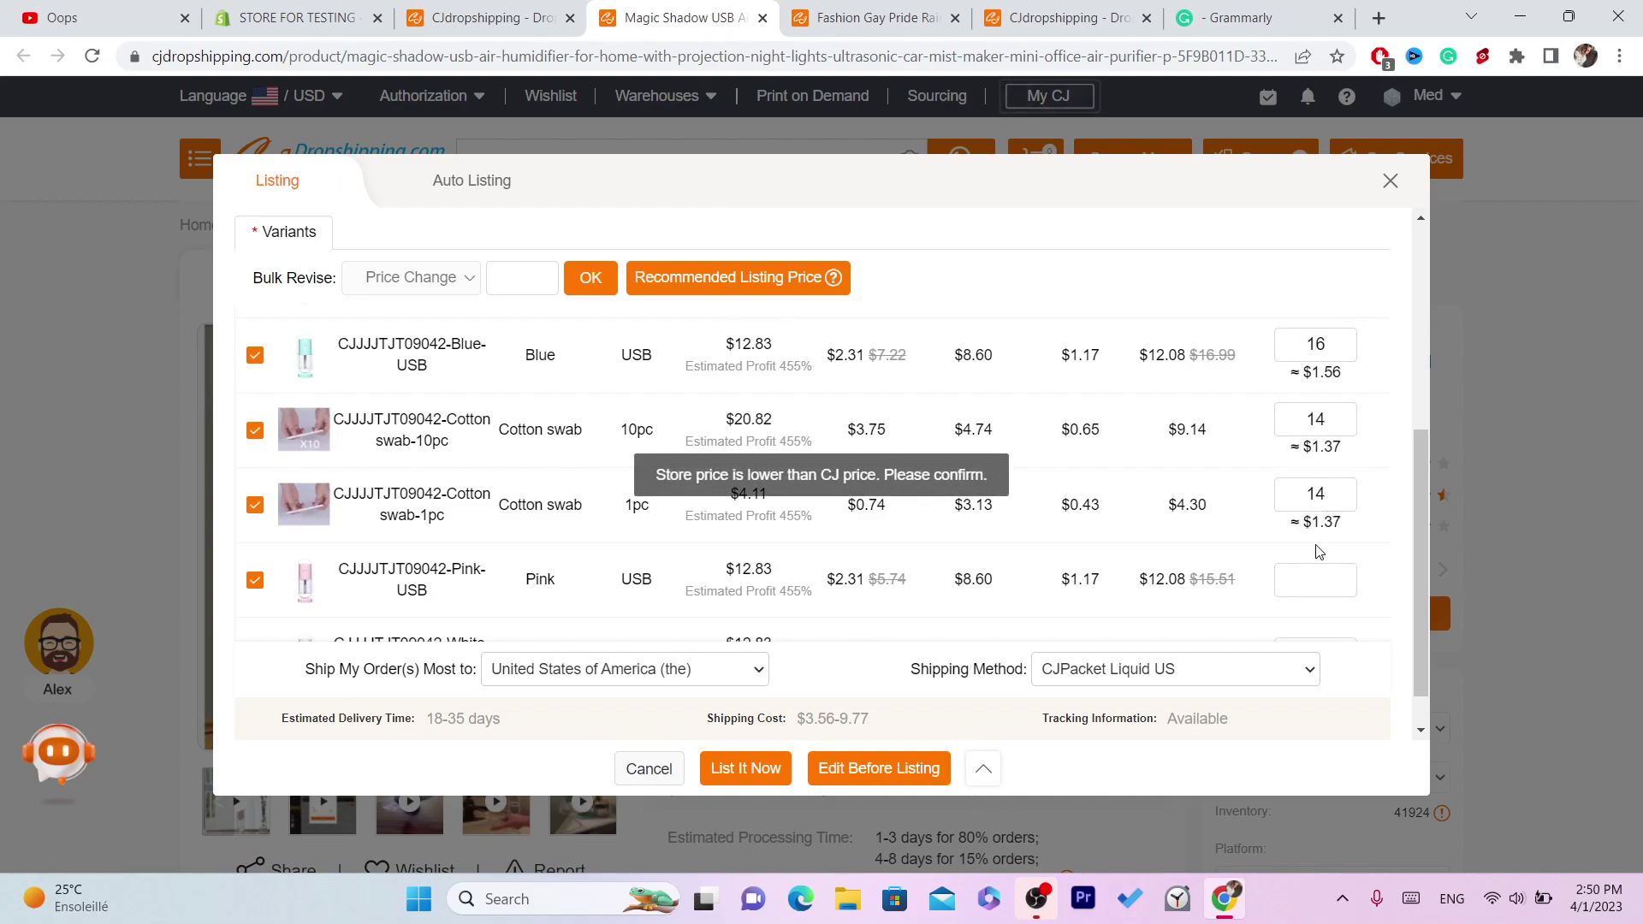
click(1318, 572)
text(14)
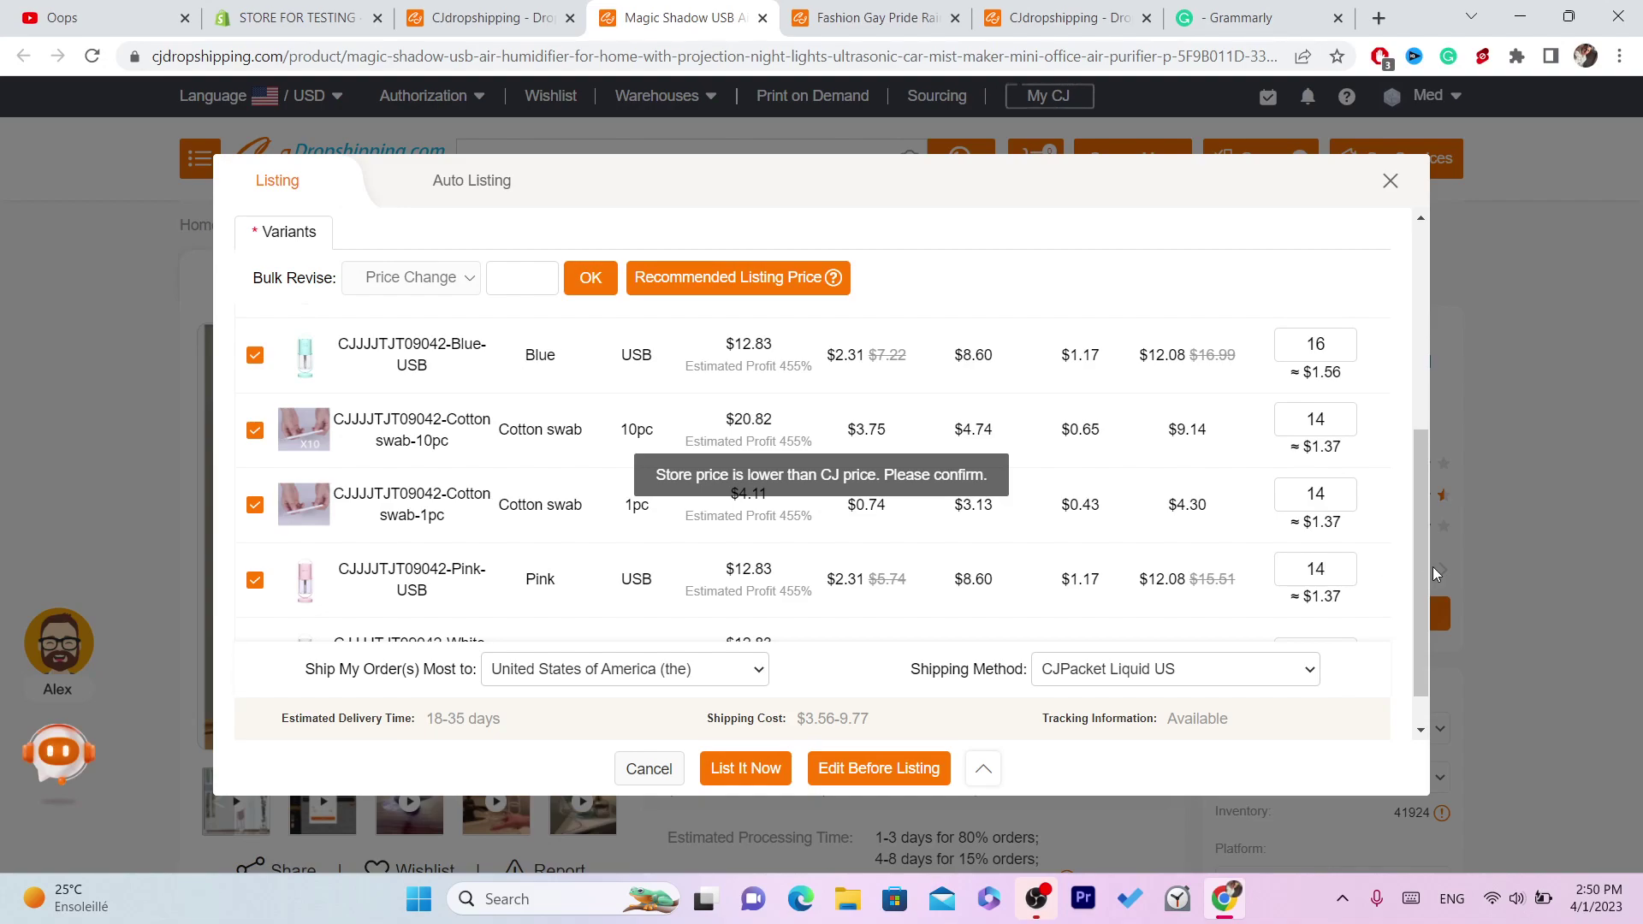
drag(1426, 582, 1414, 626)
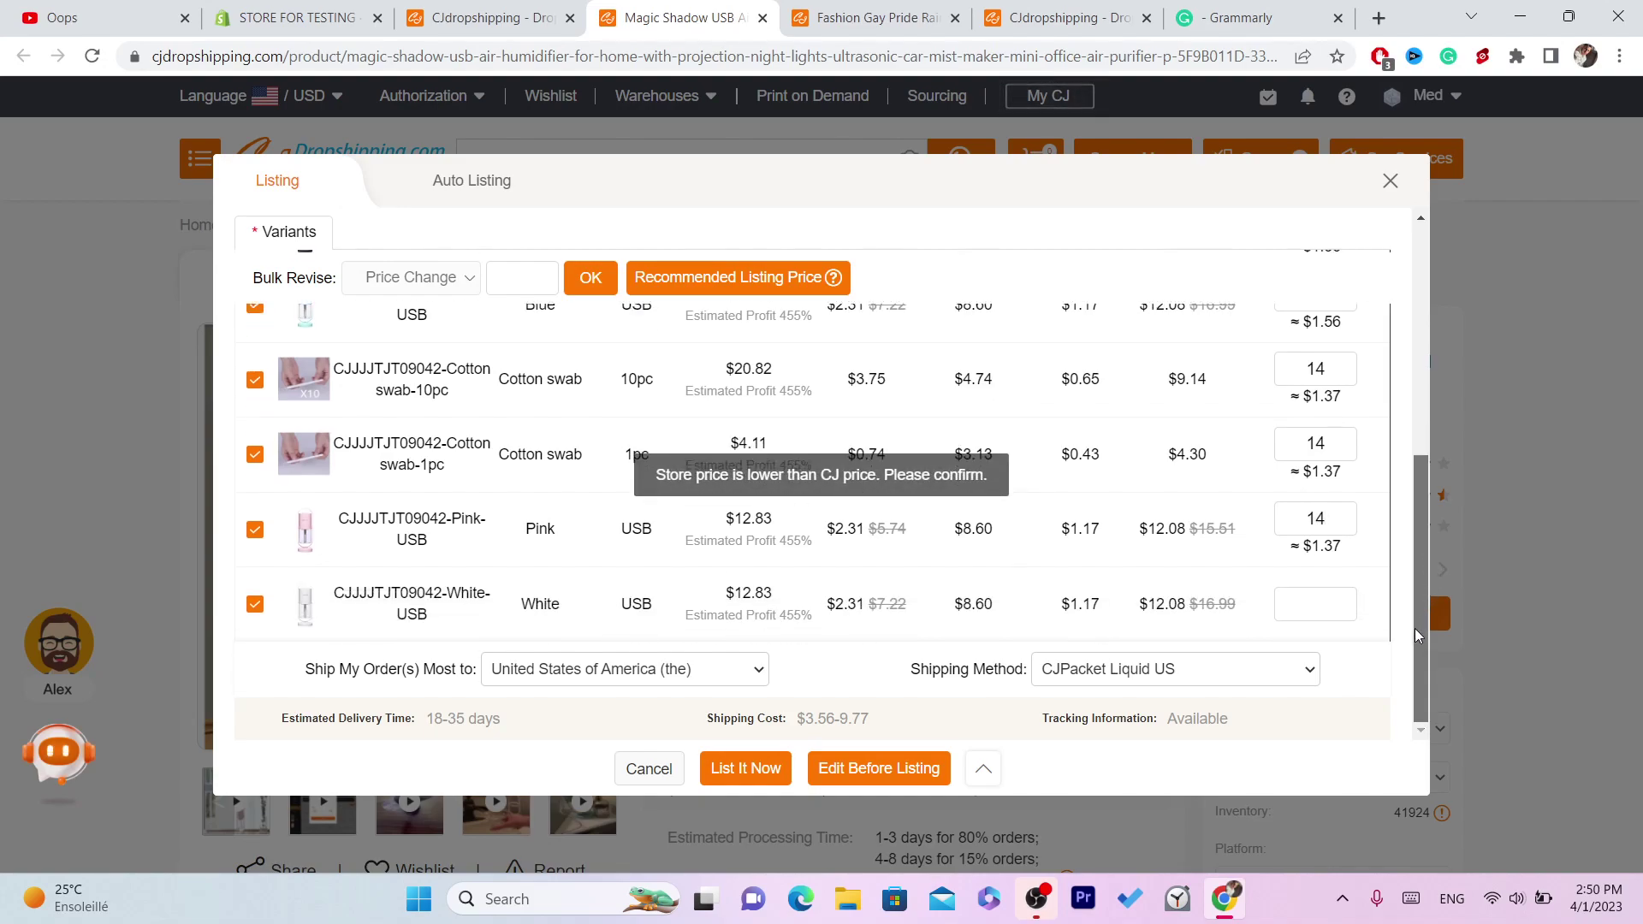
click(1297, 592)
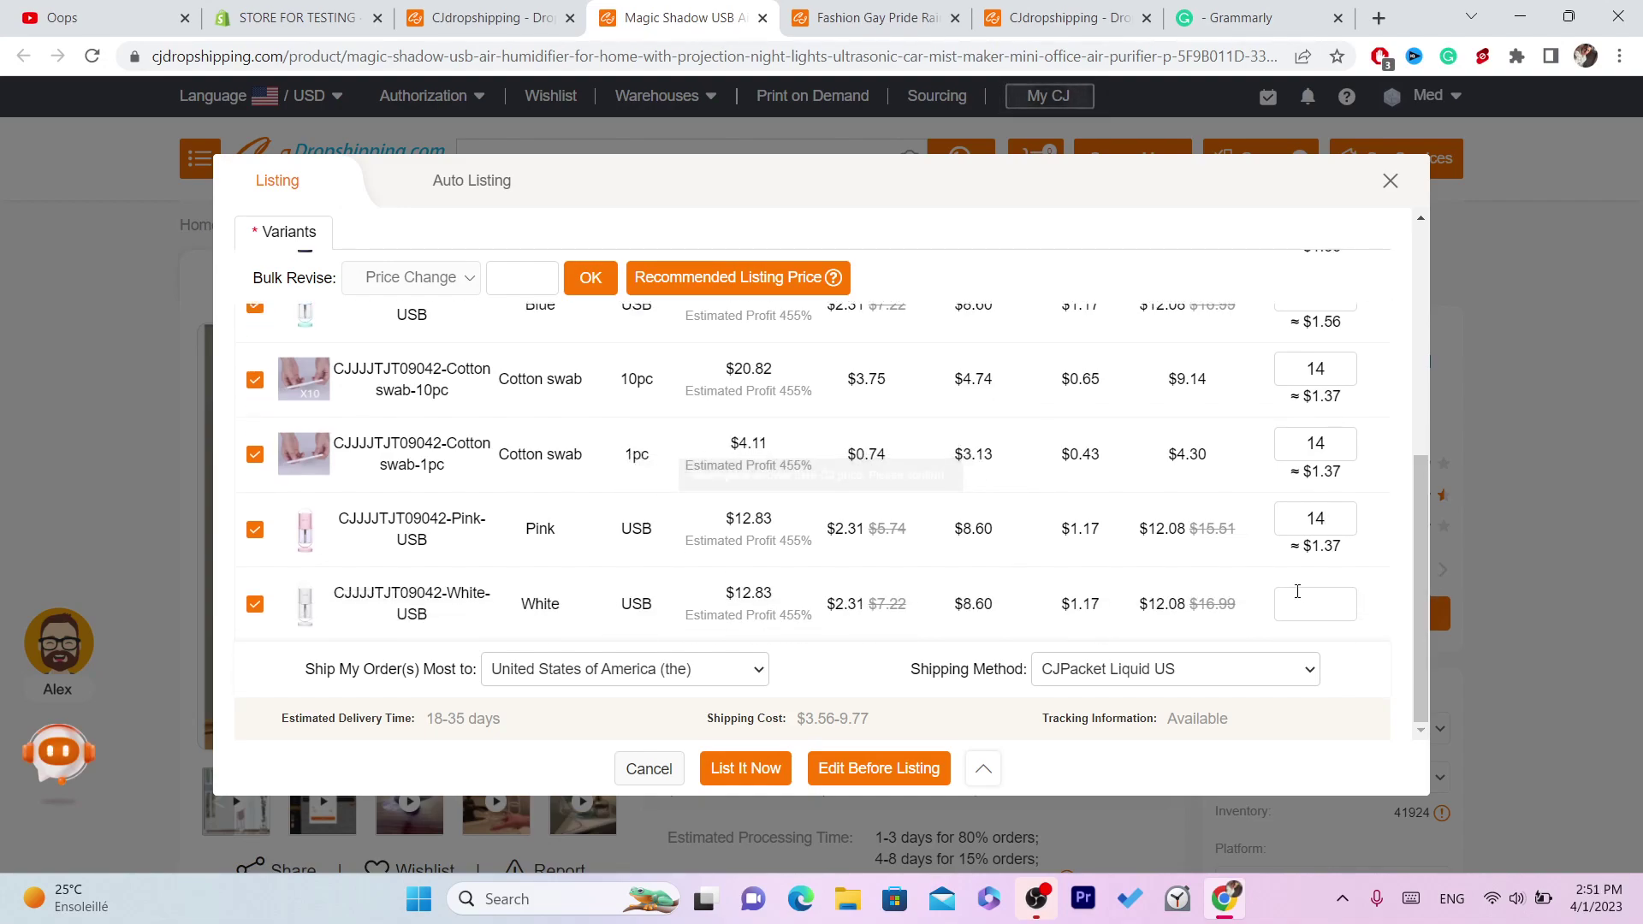
text(14)
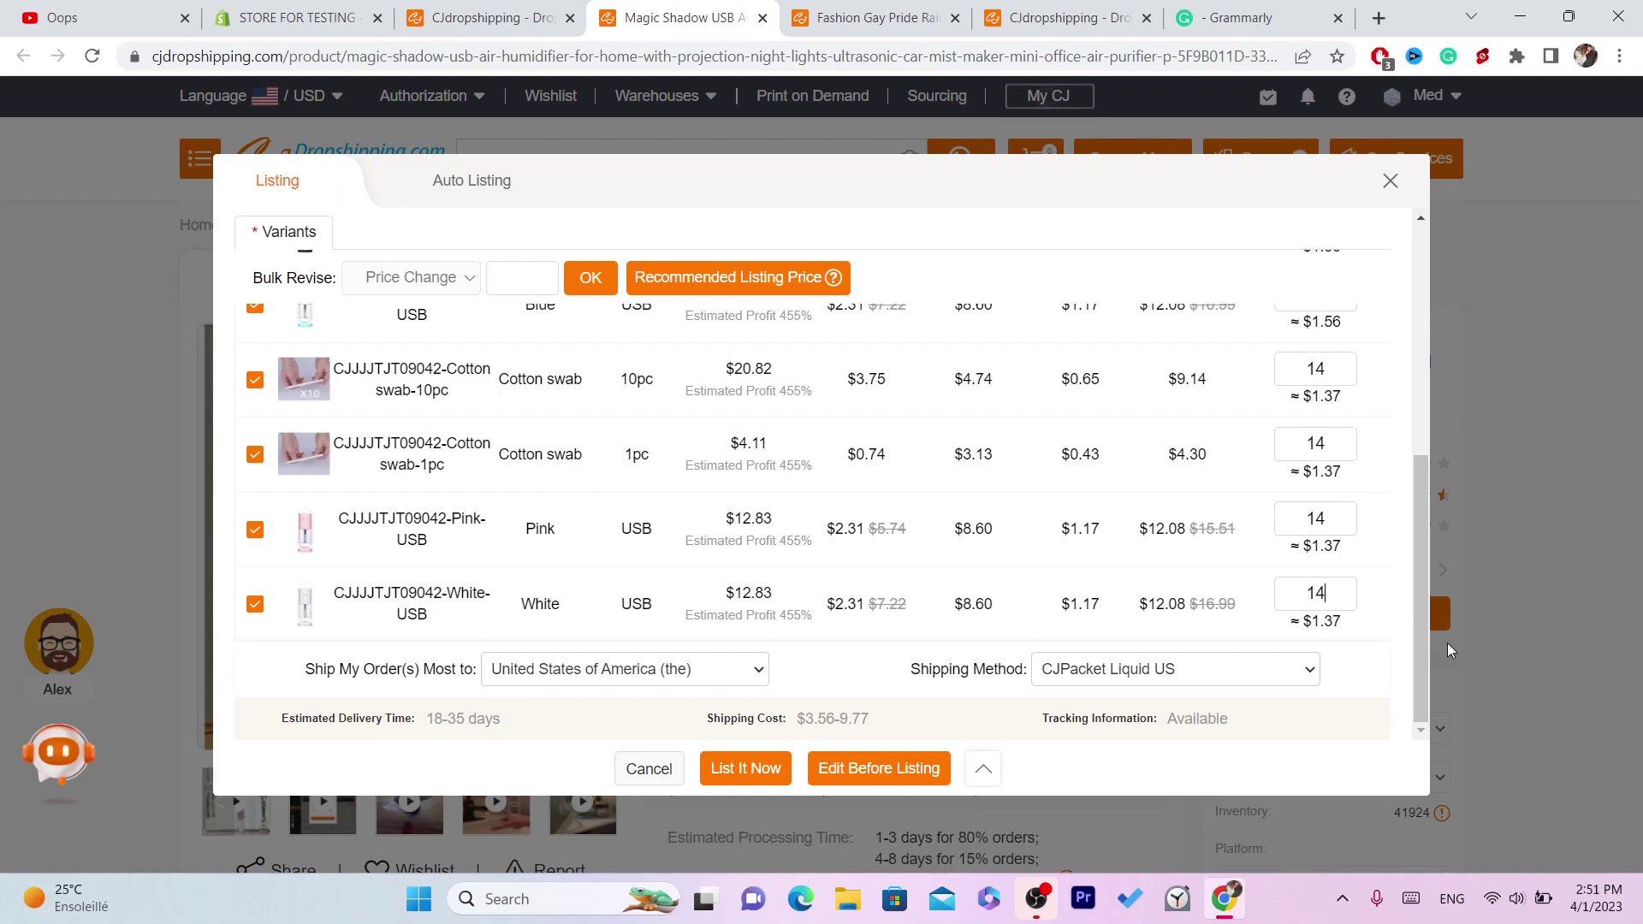
List the humidifier in the store immediately and highlight the note about managing listed products.
drag(1419, 641, 1432, 435)
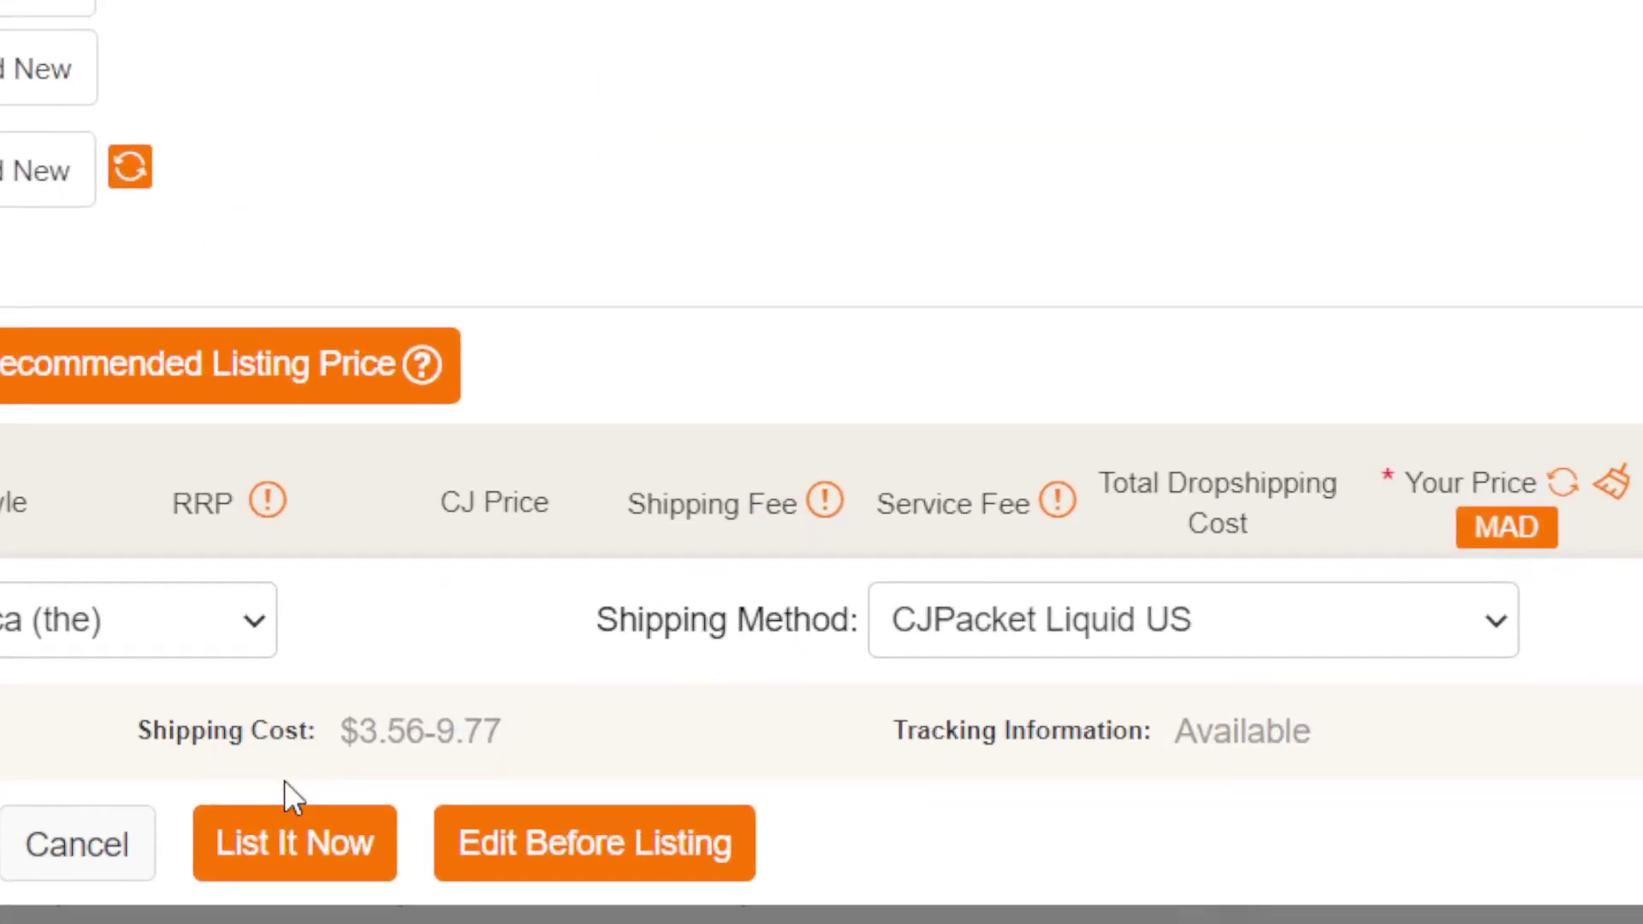
click(774, 762)
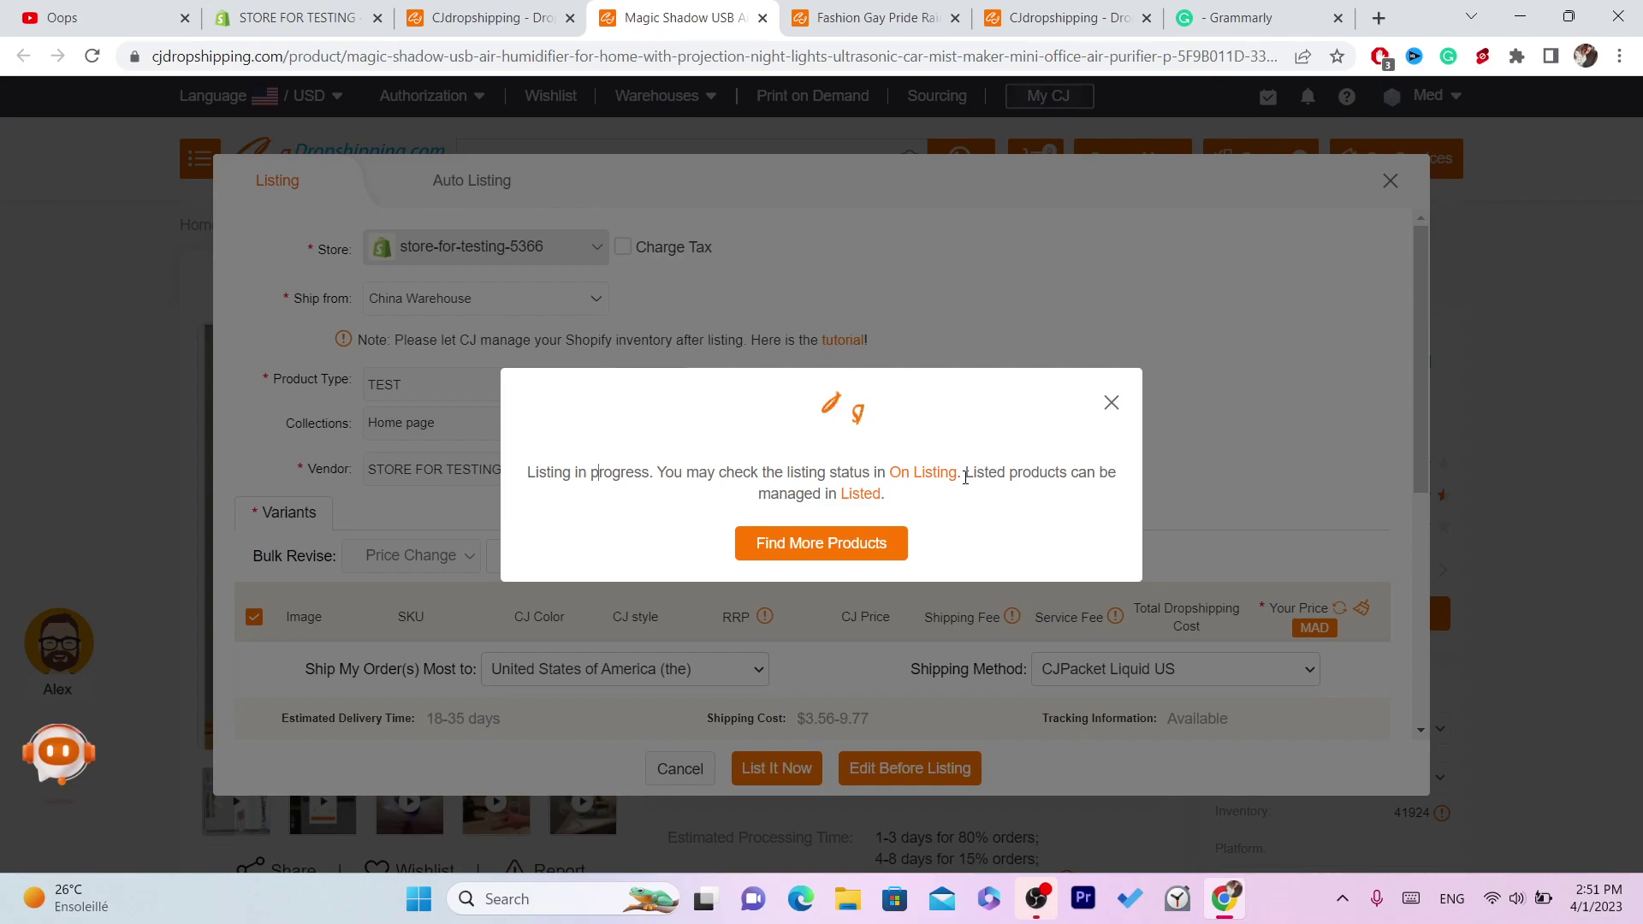
drag(966, 474, 1057, 506)
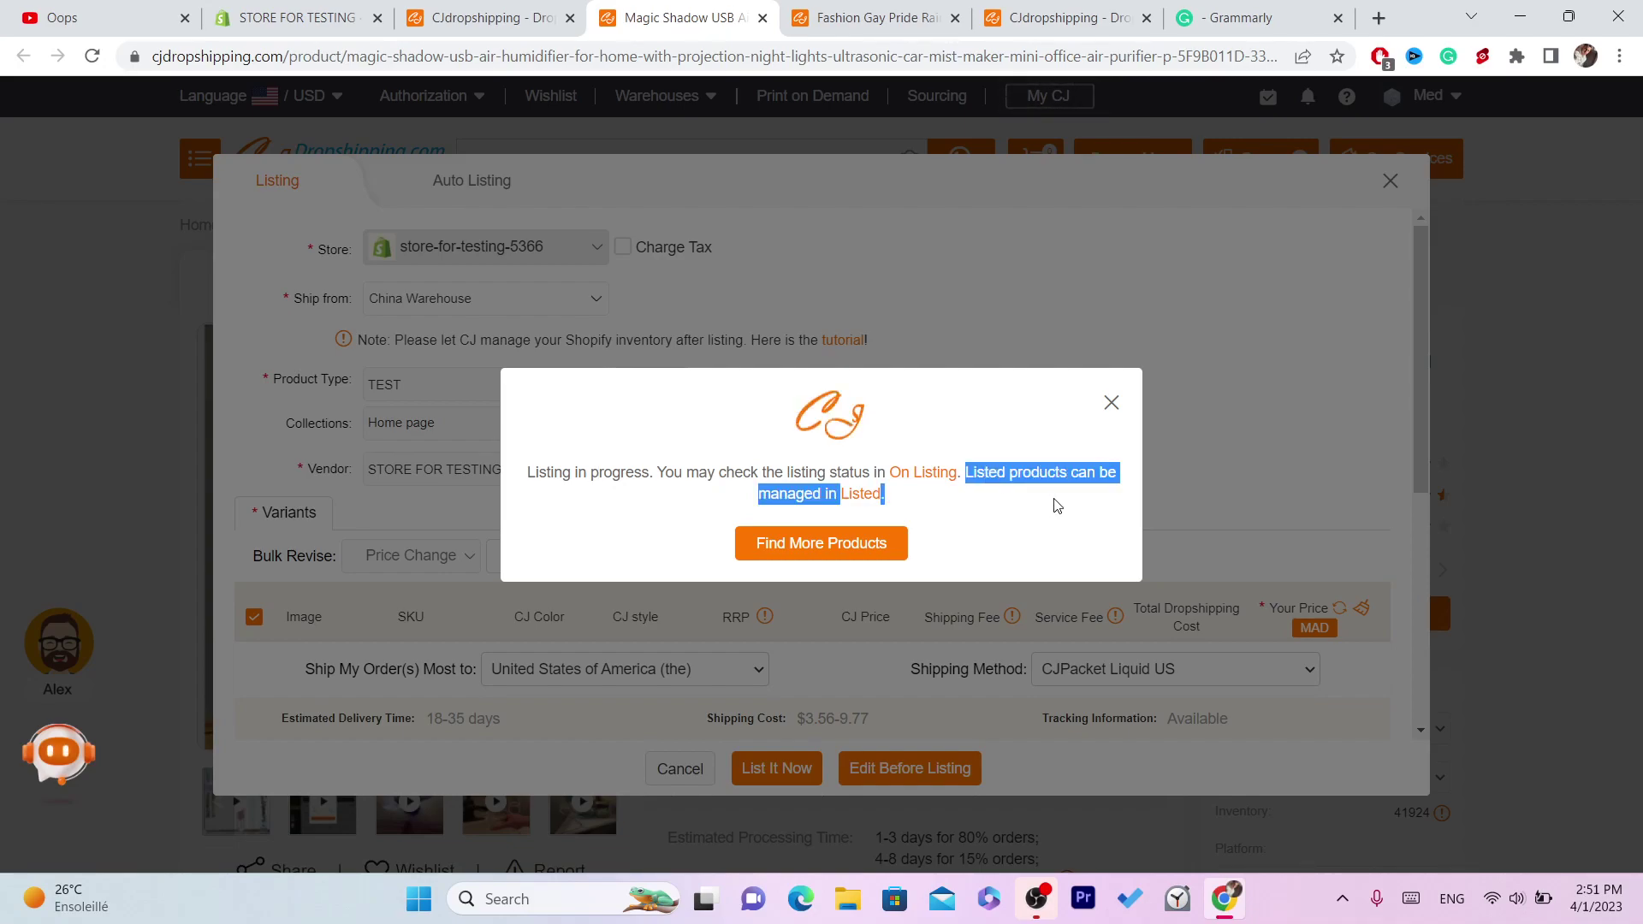
click(1058, 506)
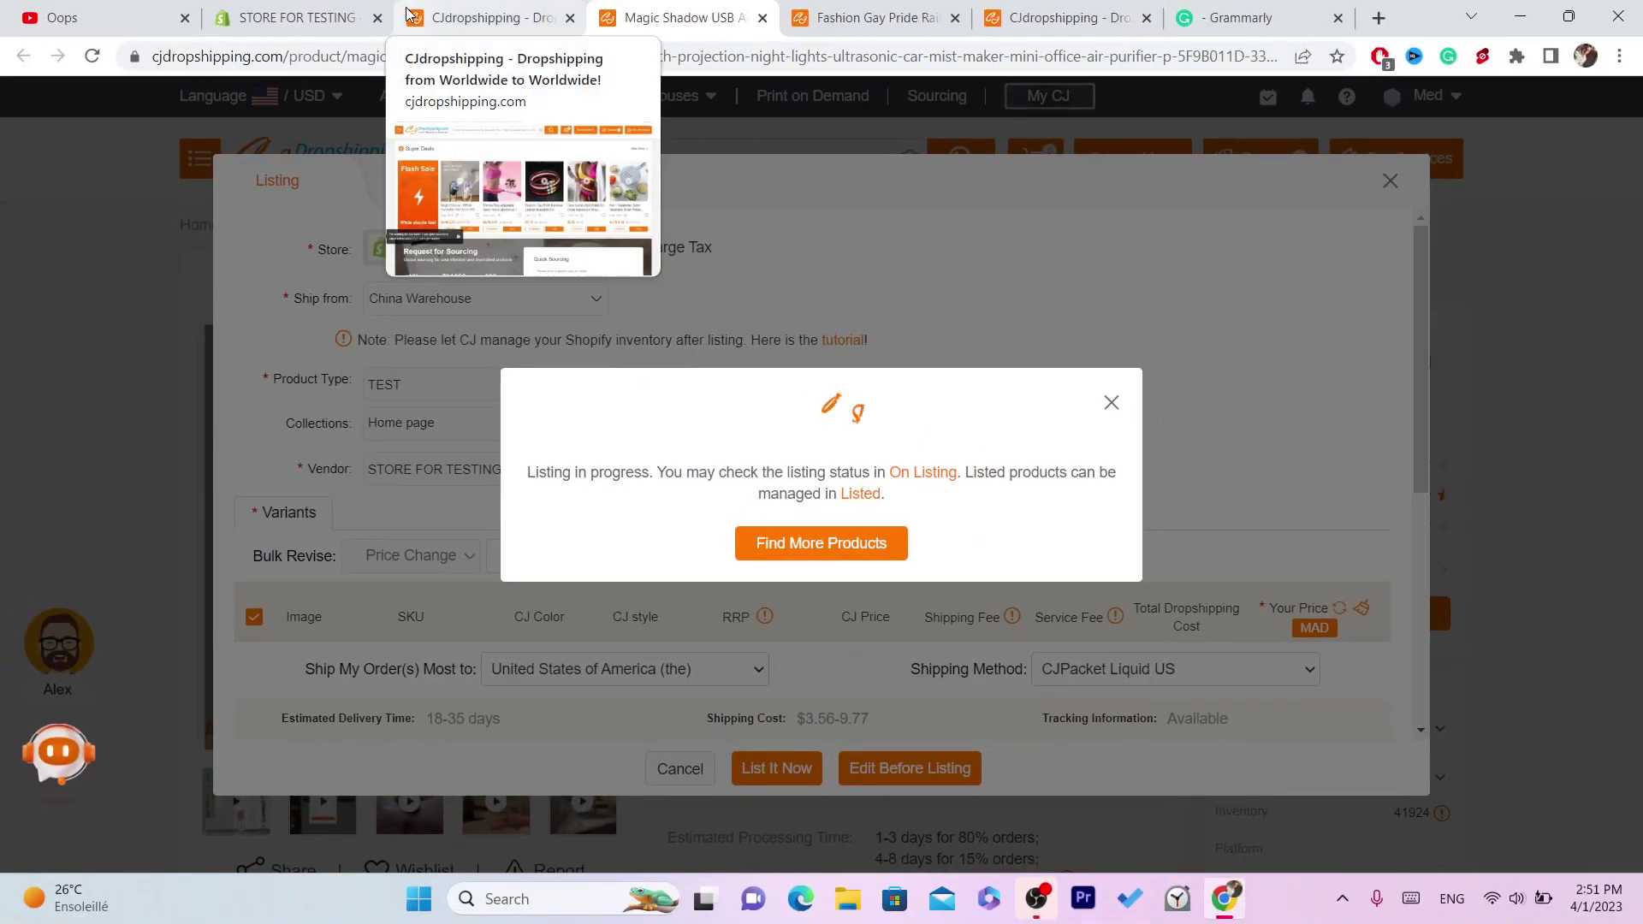
Switch to the Shopify admin, reload the product list and open the Magic Shadow USB Air Humidifier product, closing the setup guide.
click(334, 18)
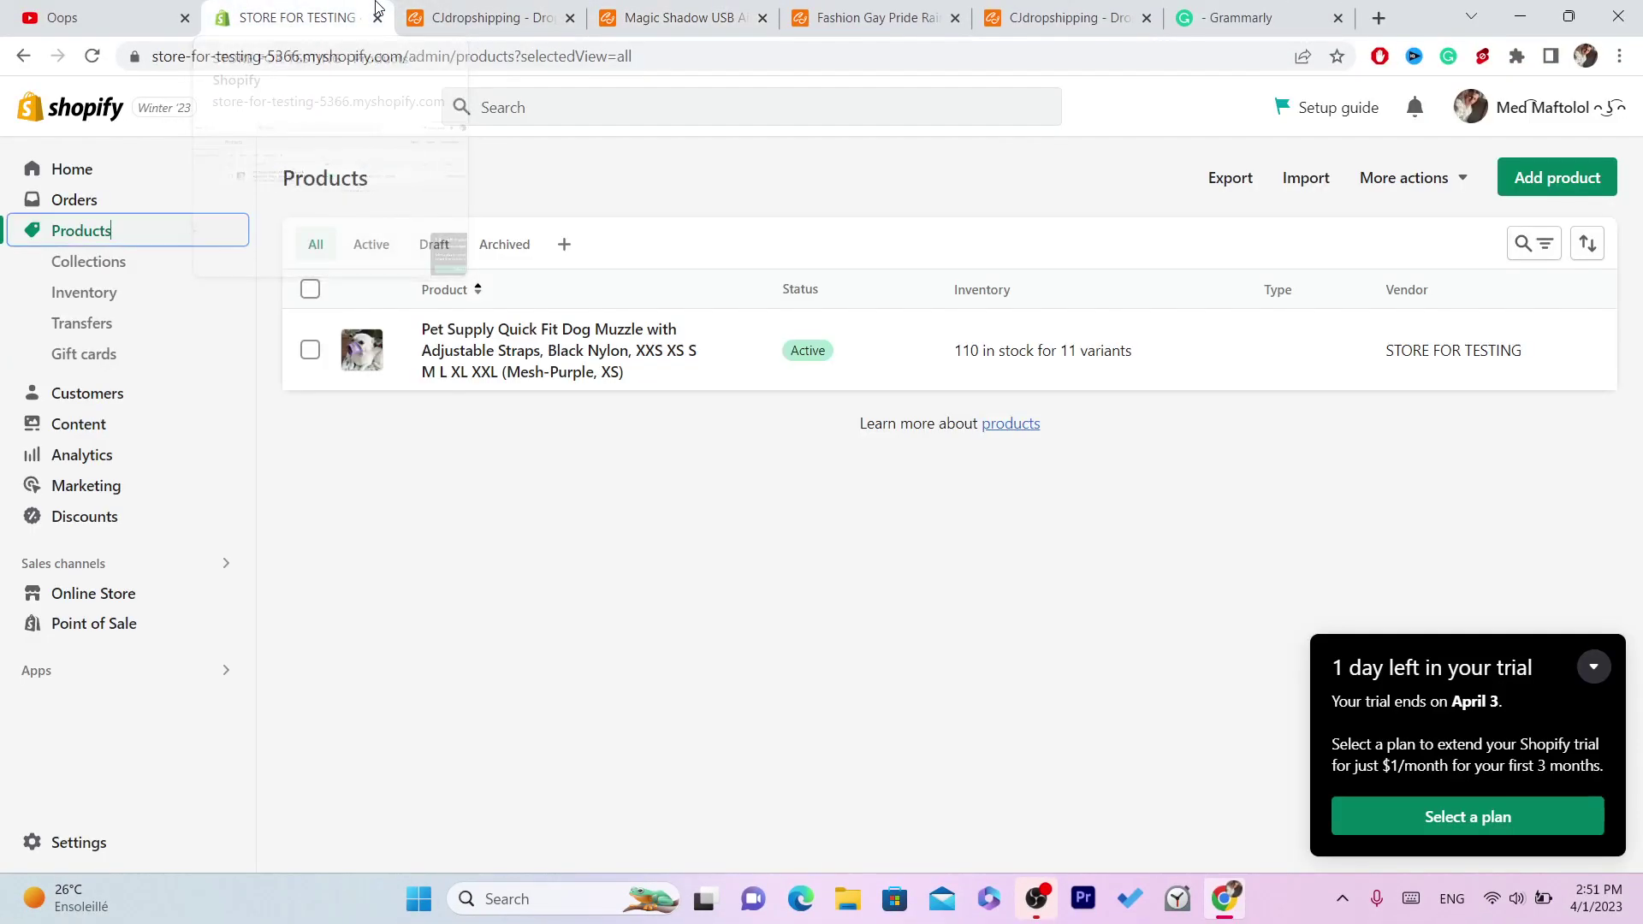
click(93, 57)
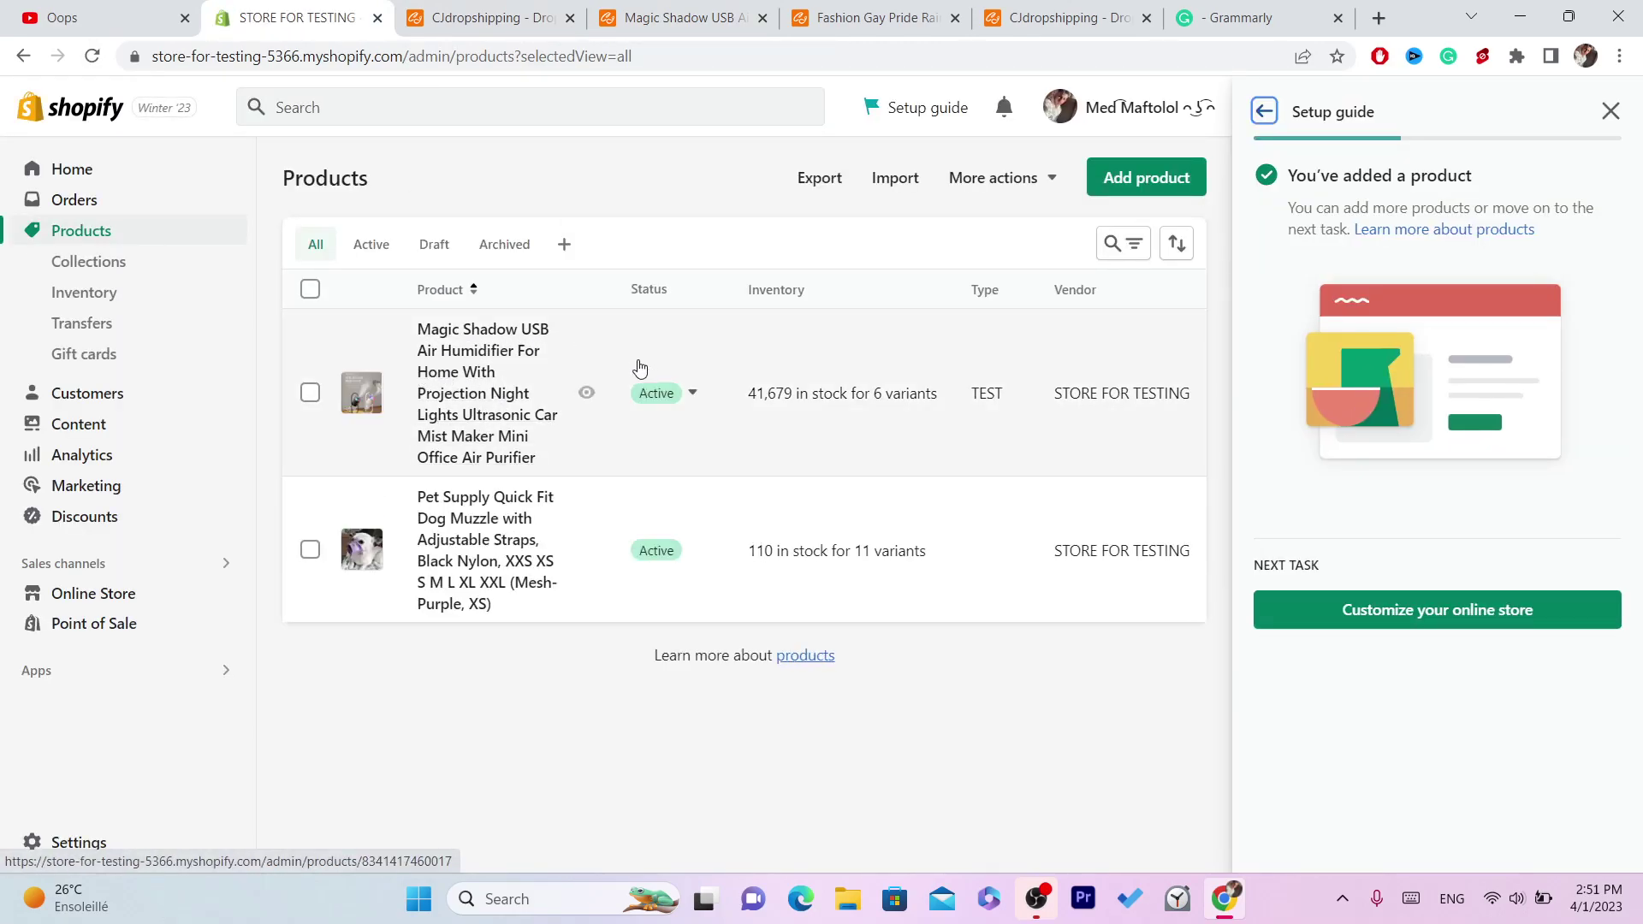
click(477, 389)
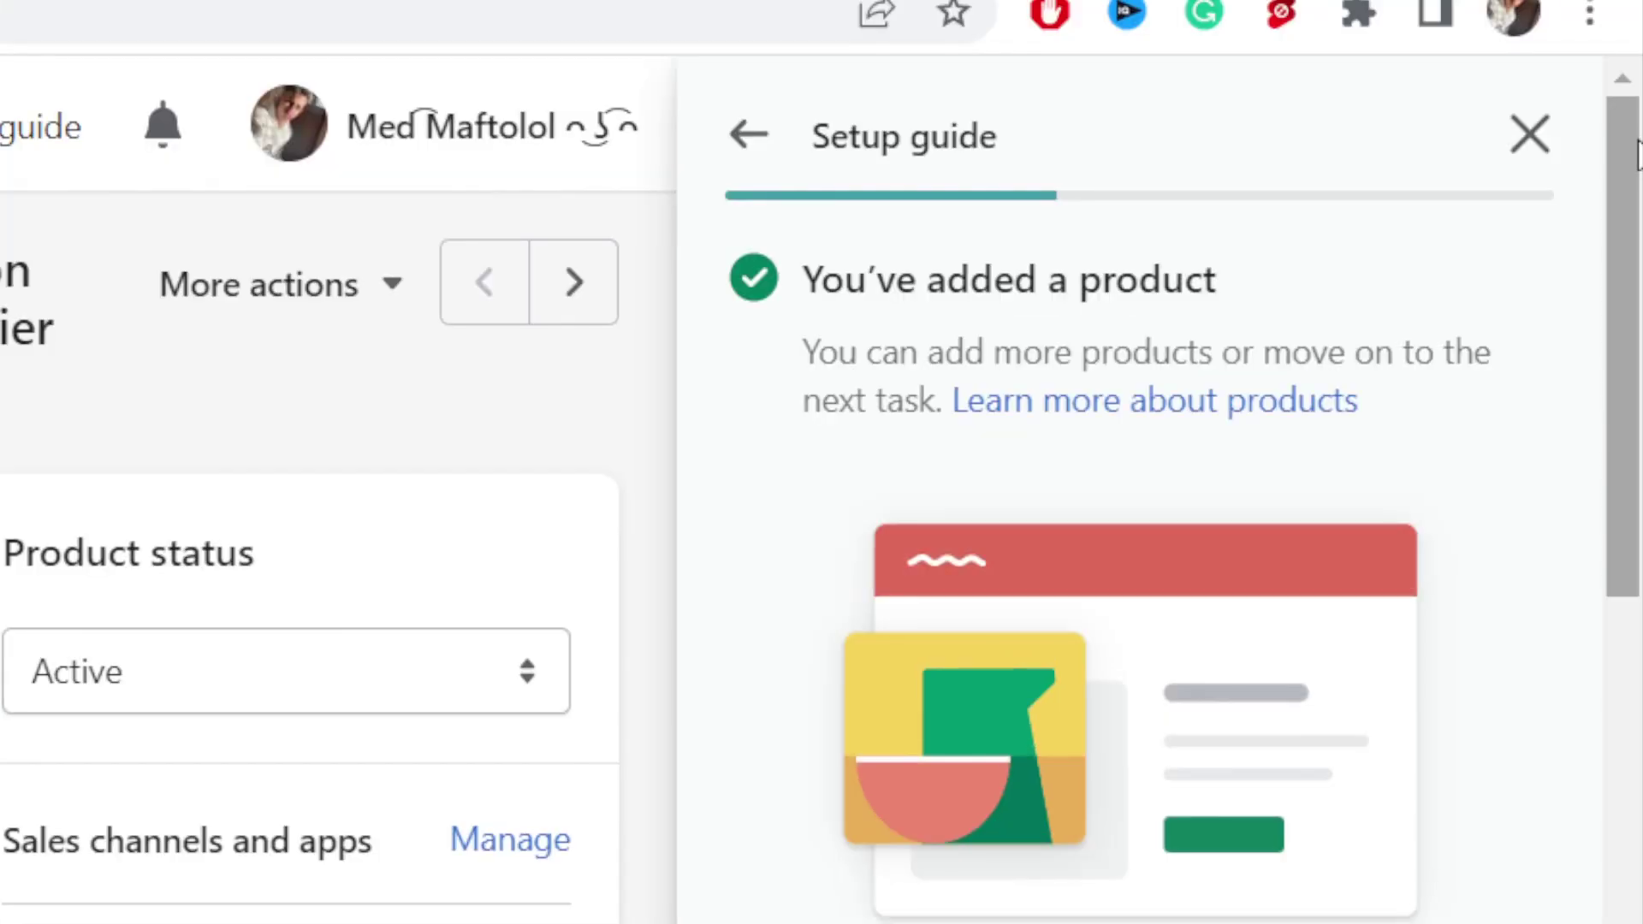
click(1548, 156)
Review the humidifier's title, description, variant prices and search engine listing on its Shopify product page.
drag(136, 610, 591, 638)
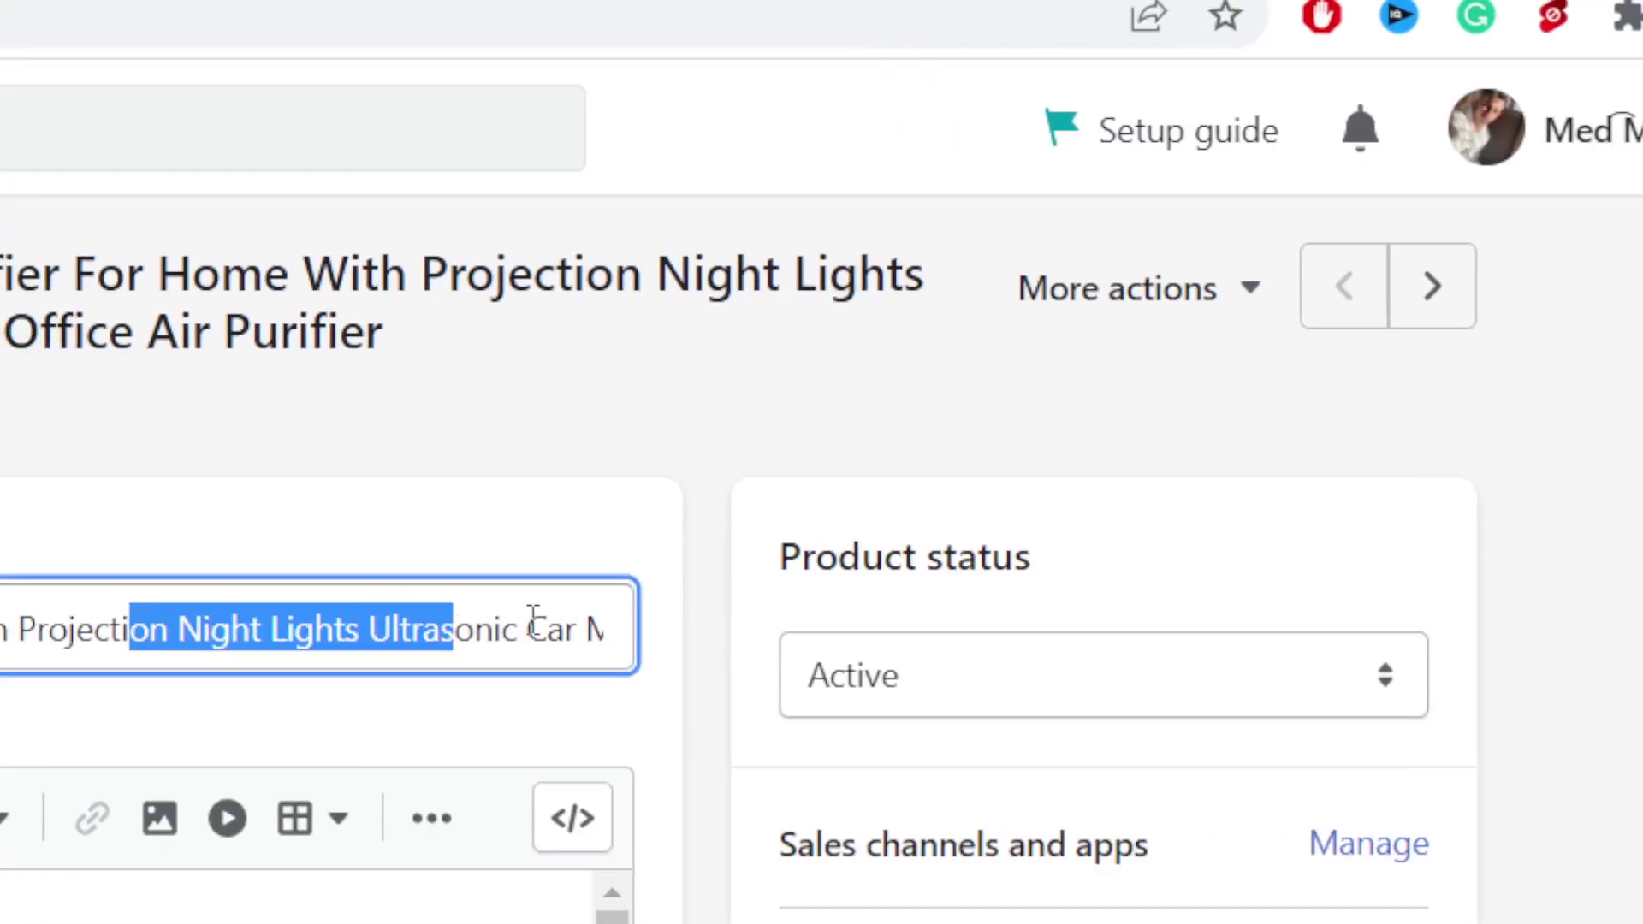
click(427, 620)
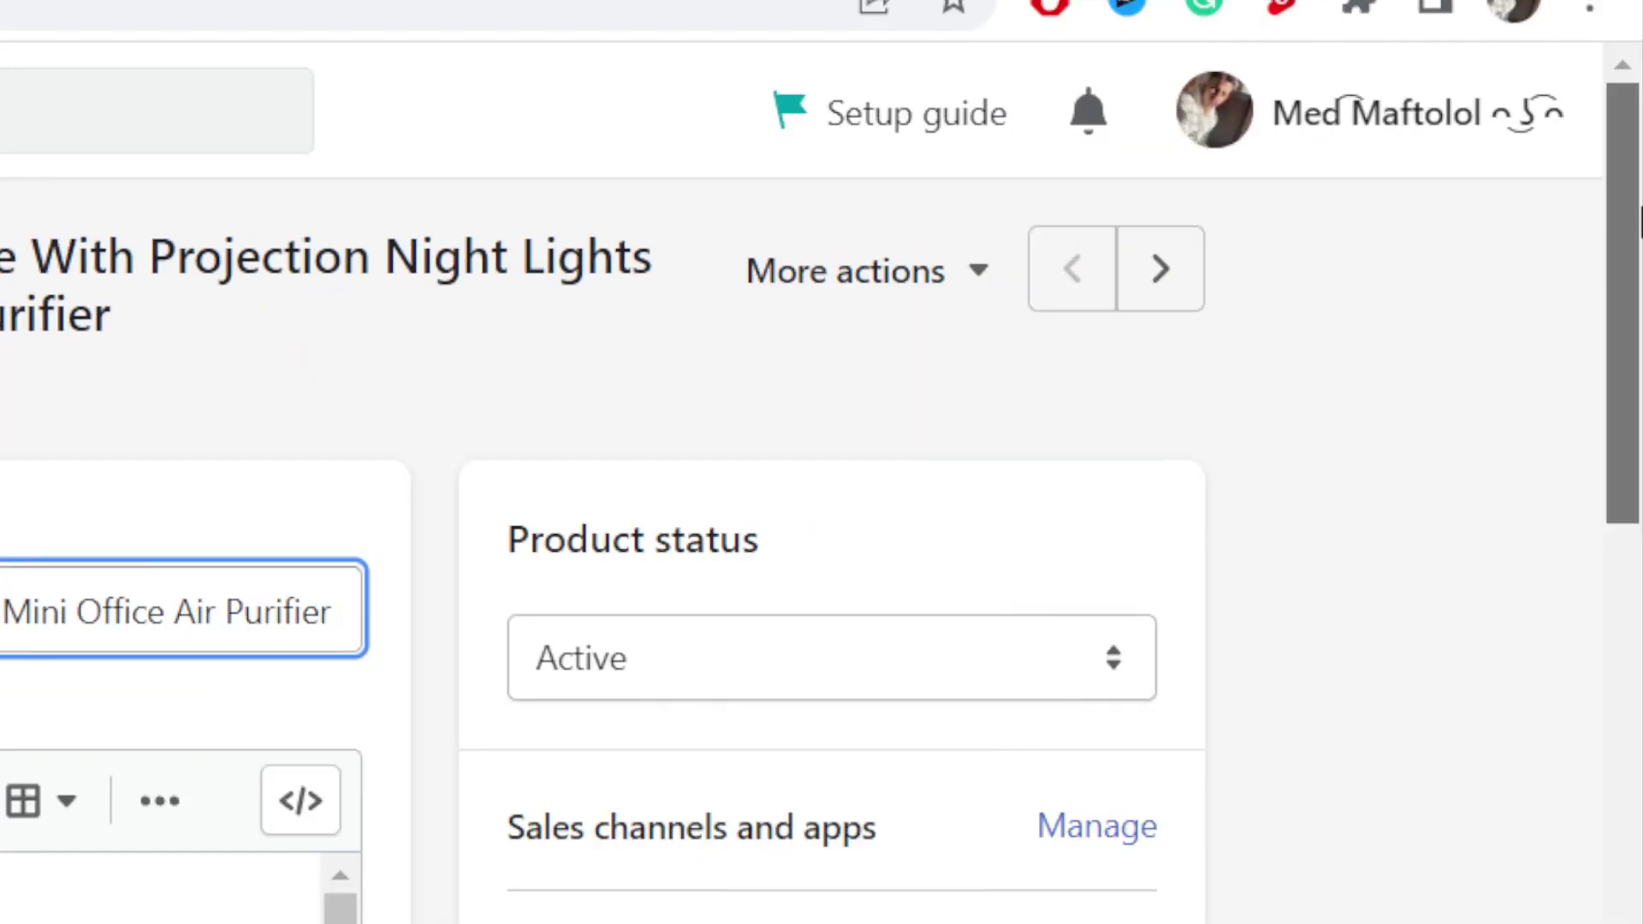
drag(1627, 231, 1626, 329)
click(130, 651)
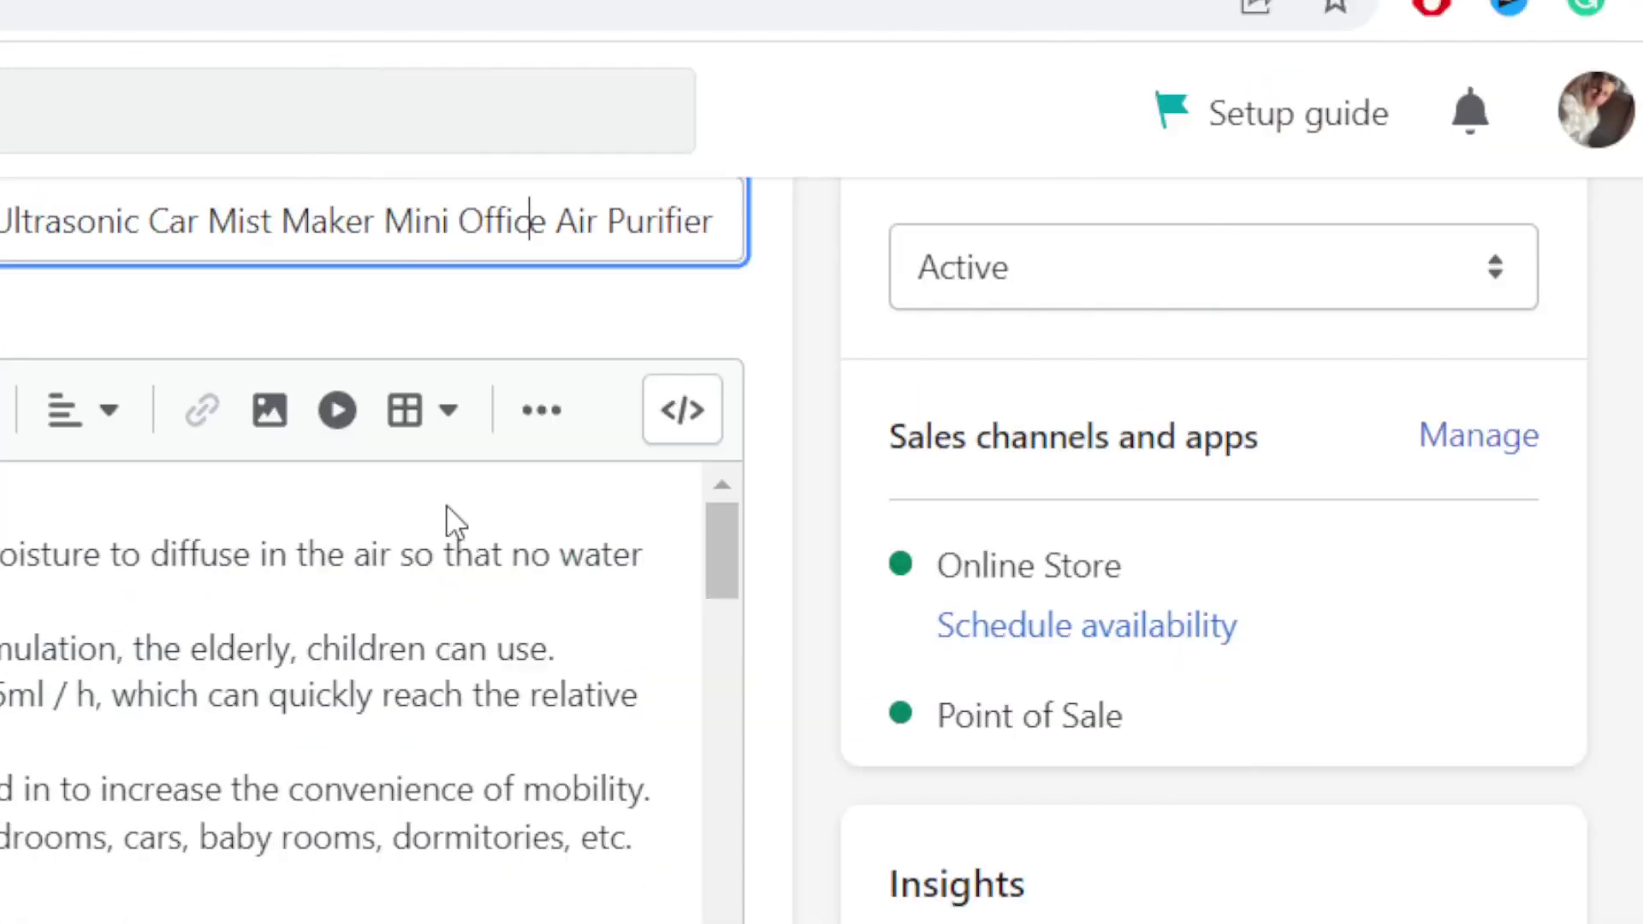
drag(1637, 213, 1640, 804)
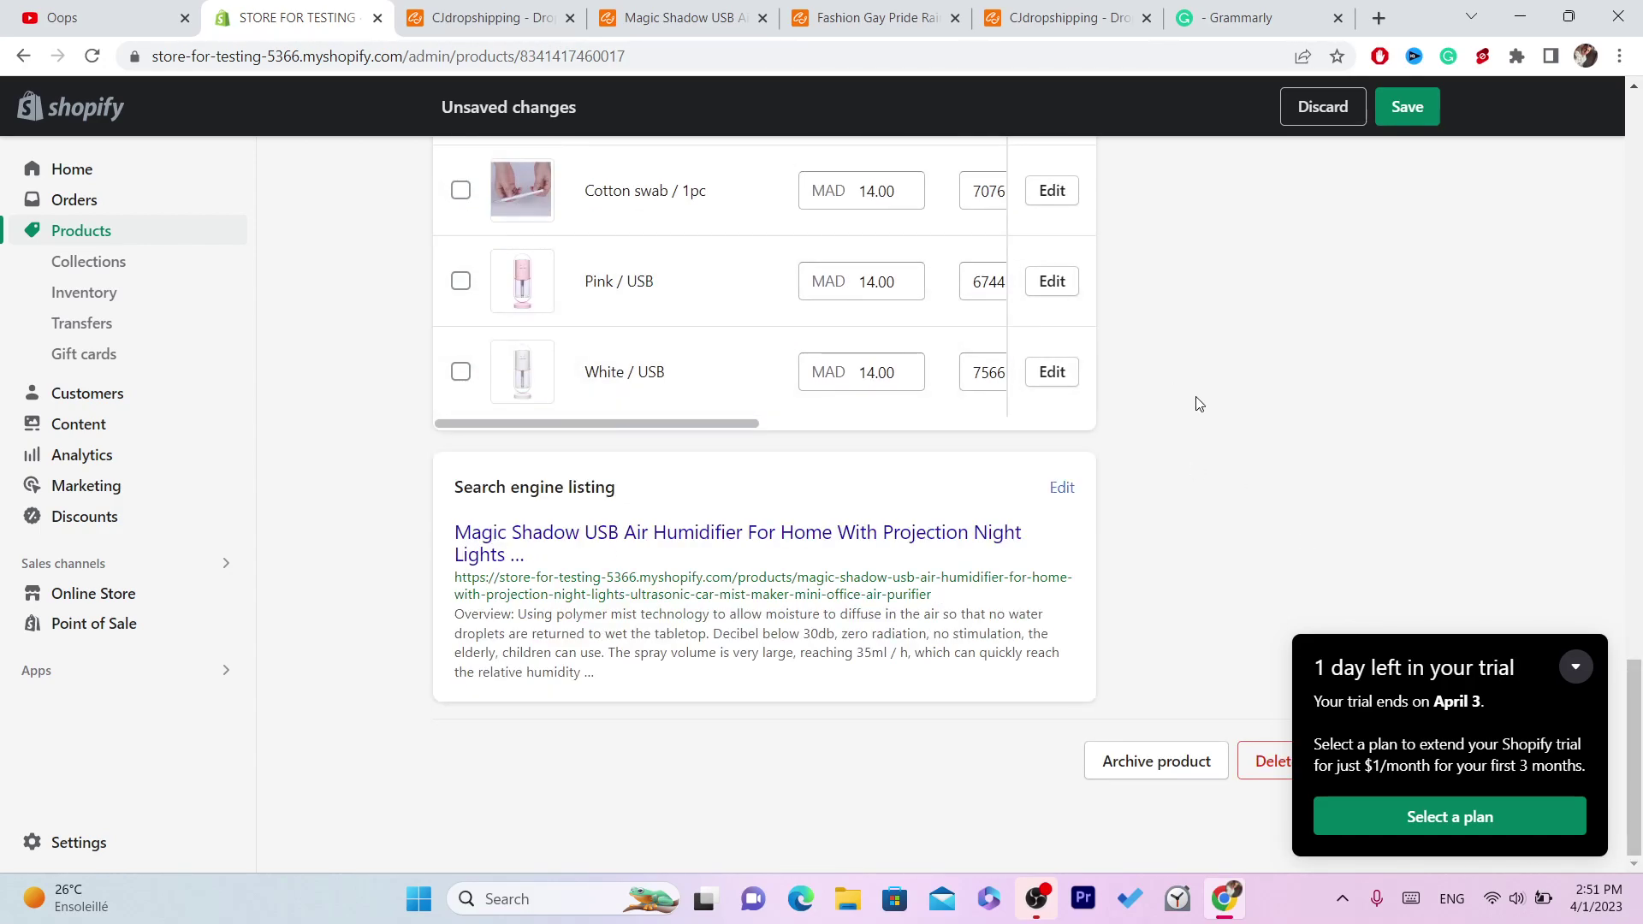
drag(1642, 691, 1636, 85)
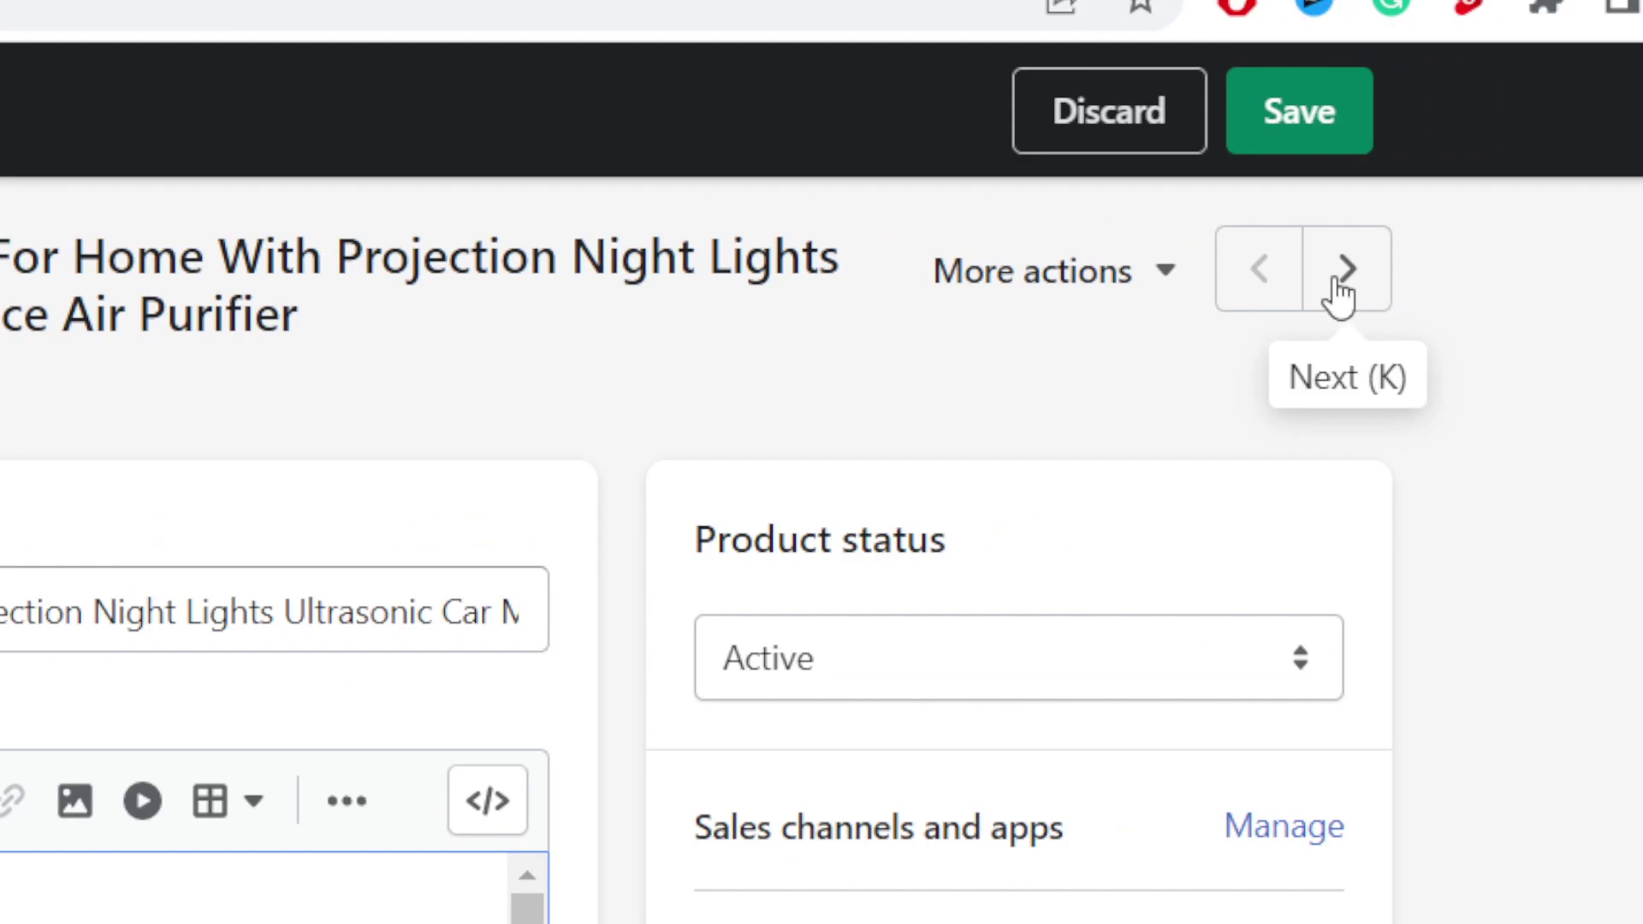
Go to the next Shopify product, discarding unsaved changes, and look through its description and variant prices.
click(1351, 272)
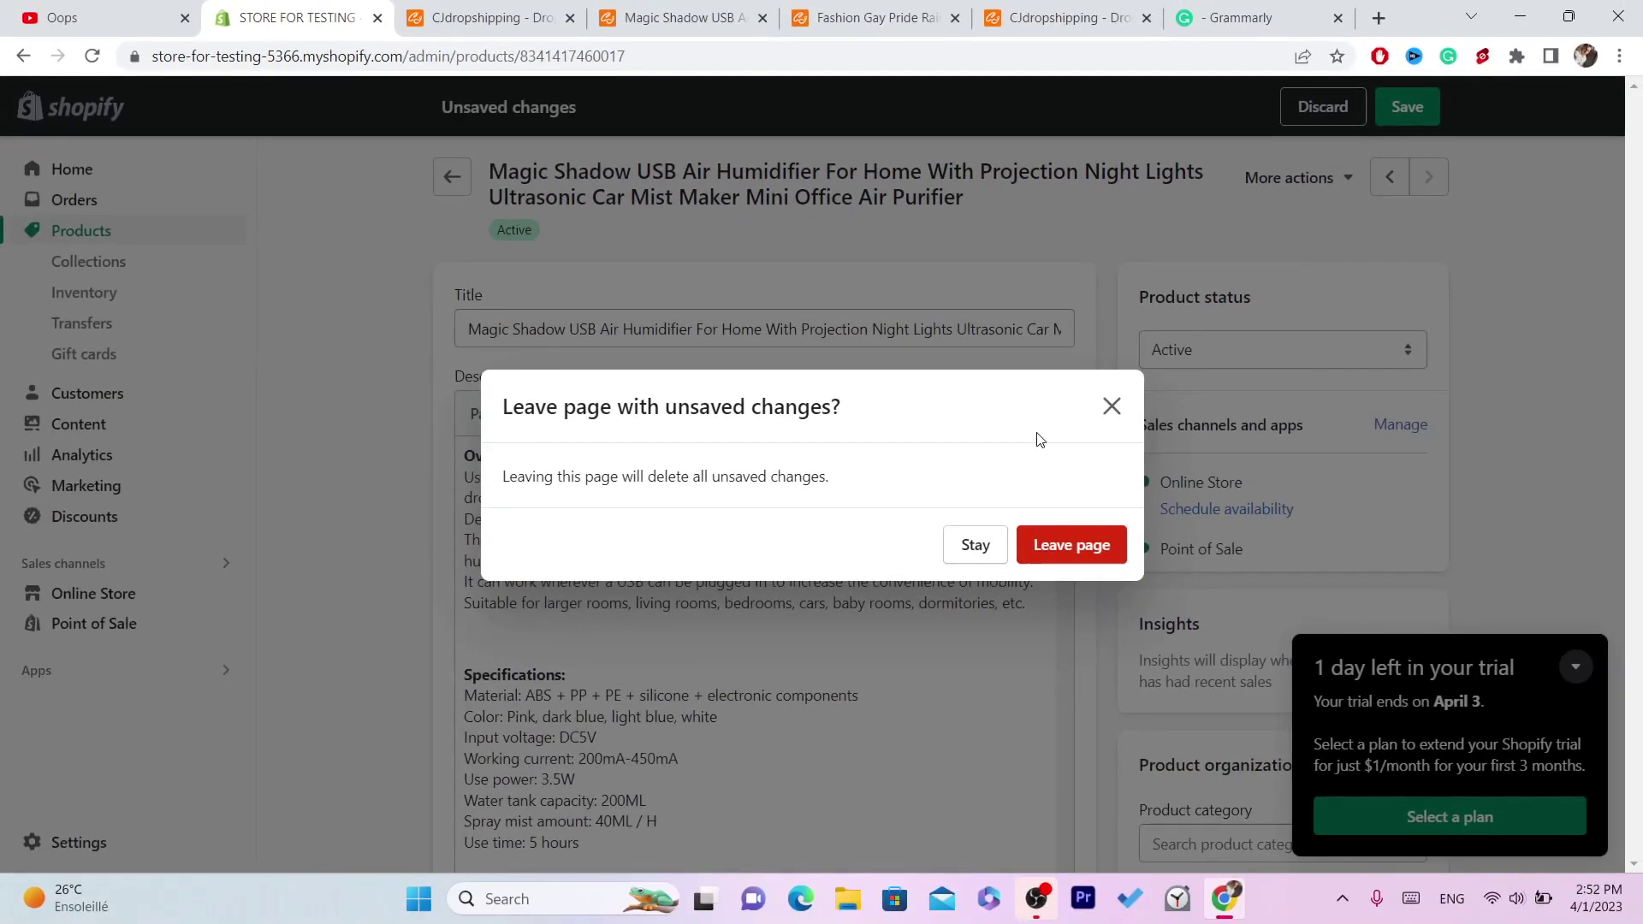
click(1066, 546)
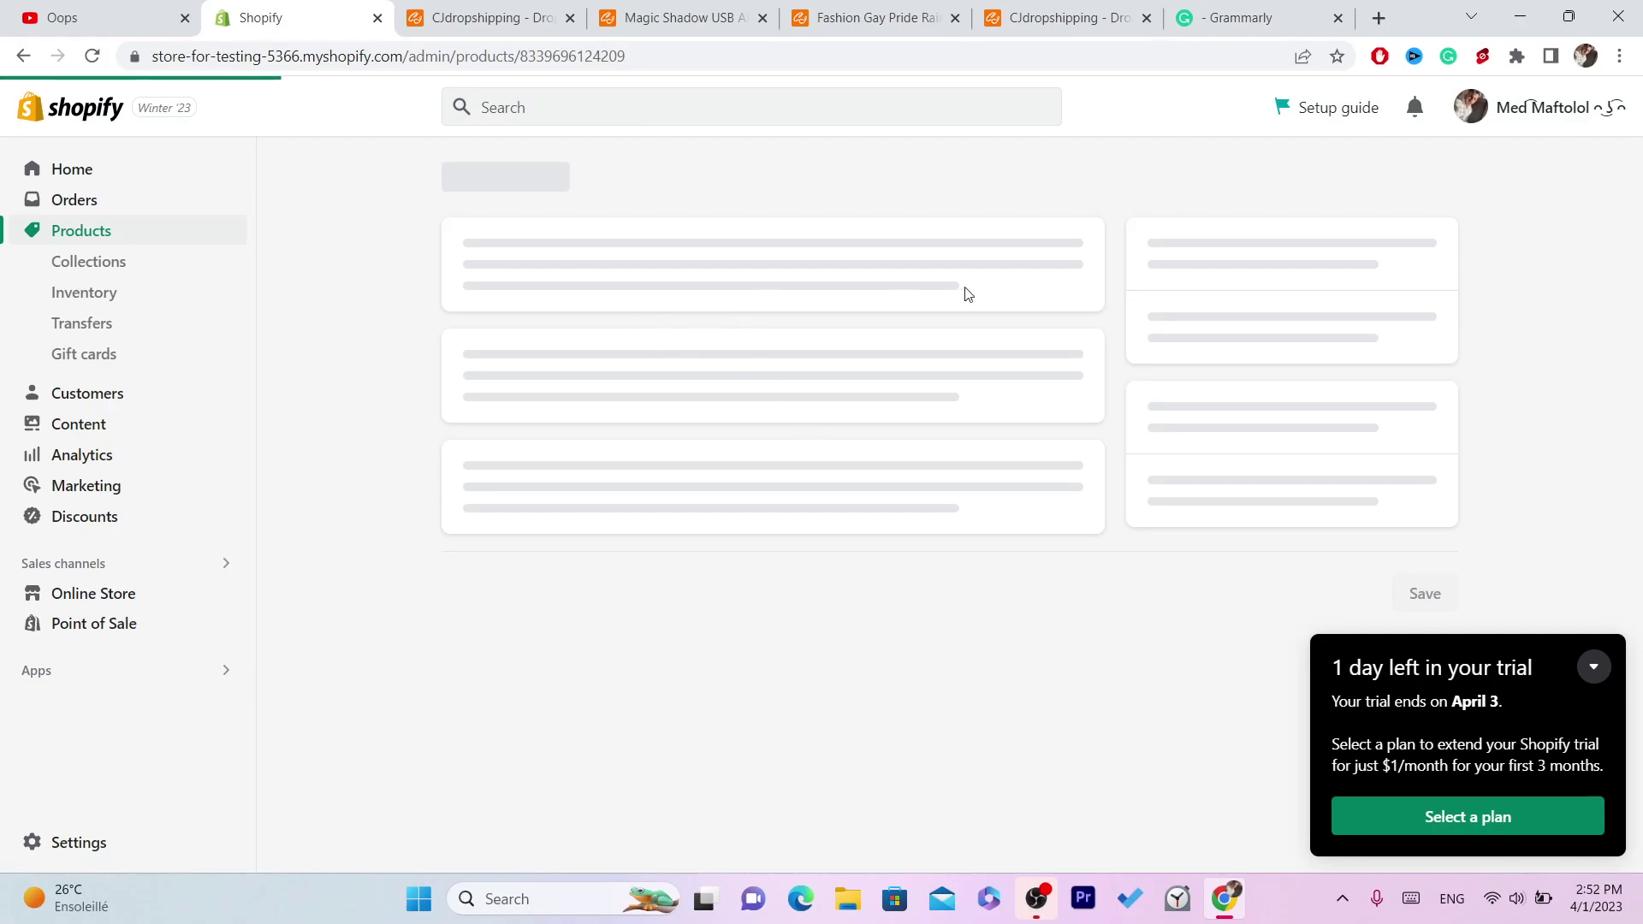
scroll(1638, 411, down, 10)
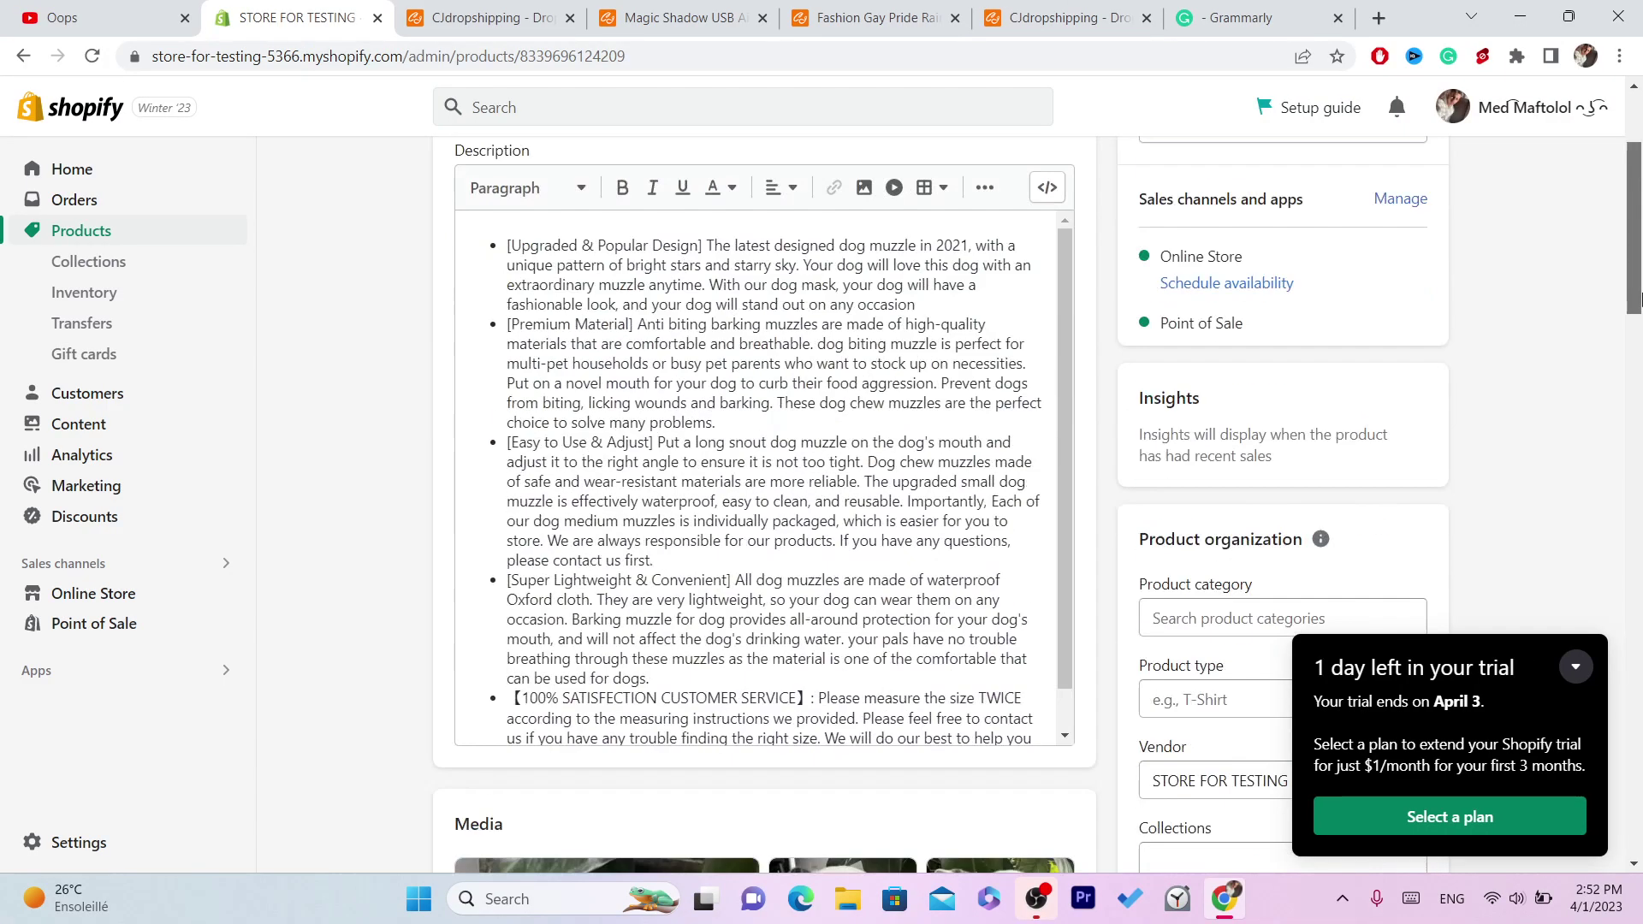
scroll(910, 254, down, 5)
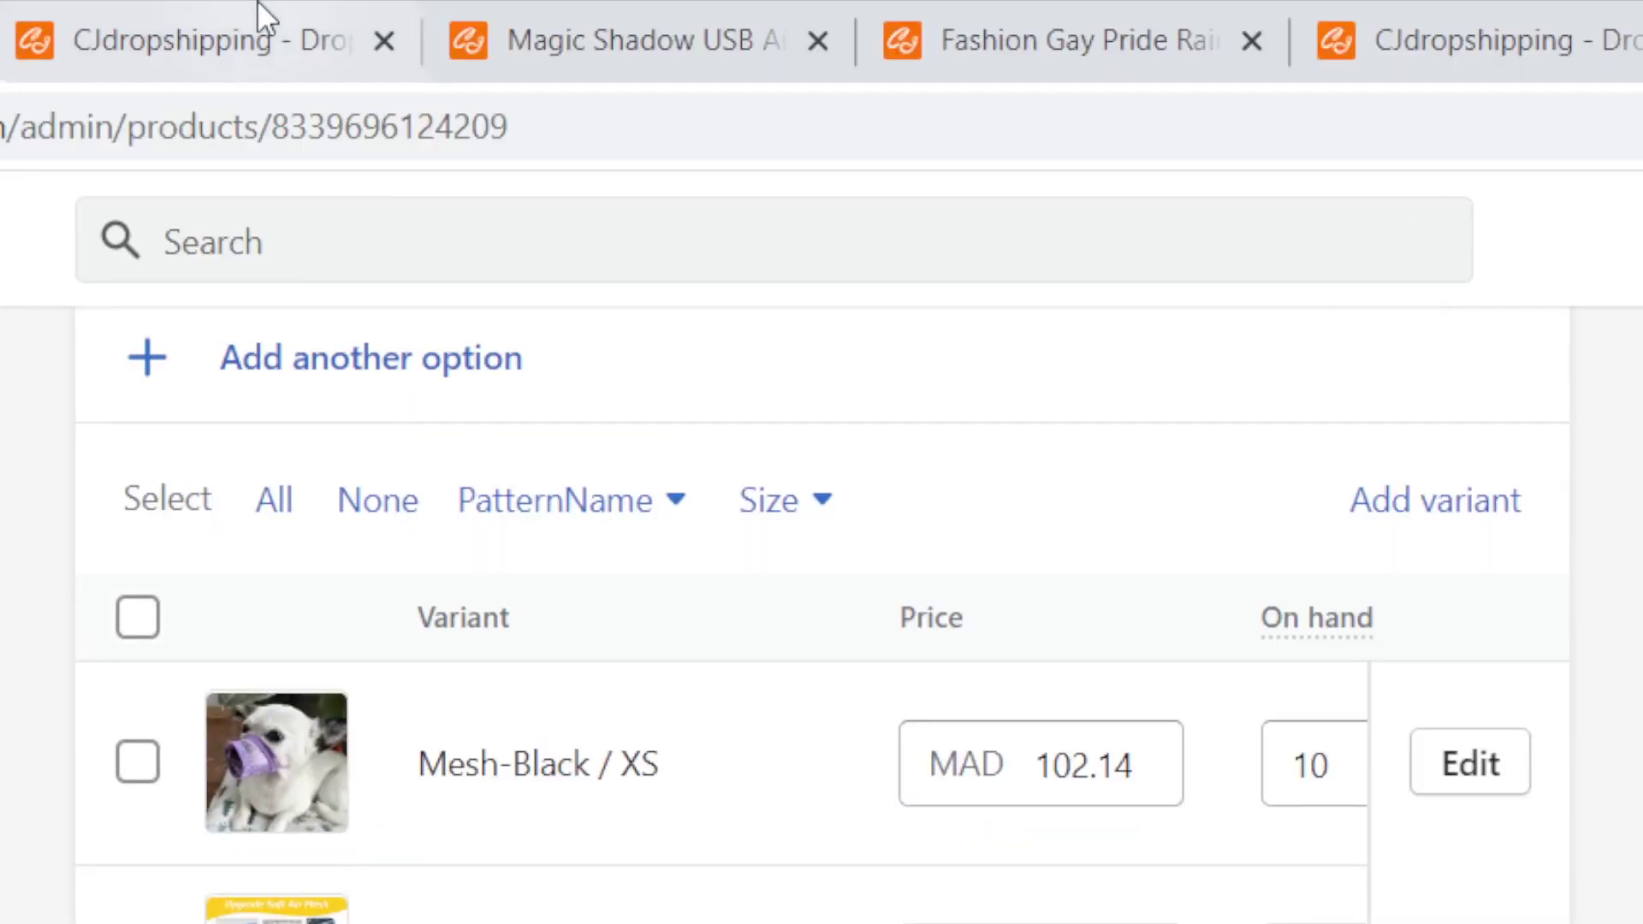
Switch to CJdropshipping, open the account profile and go to the product Connection page.
click(520, 11)
drag(1635, 666, 1640, 223)
mouse_move(1142, 224)
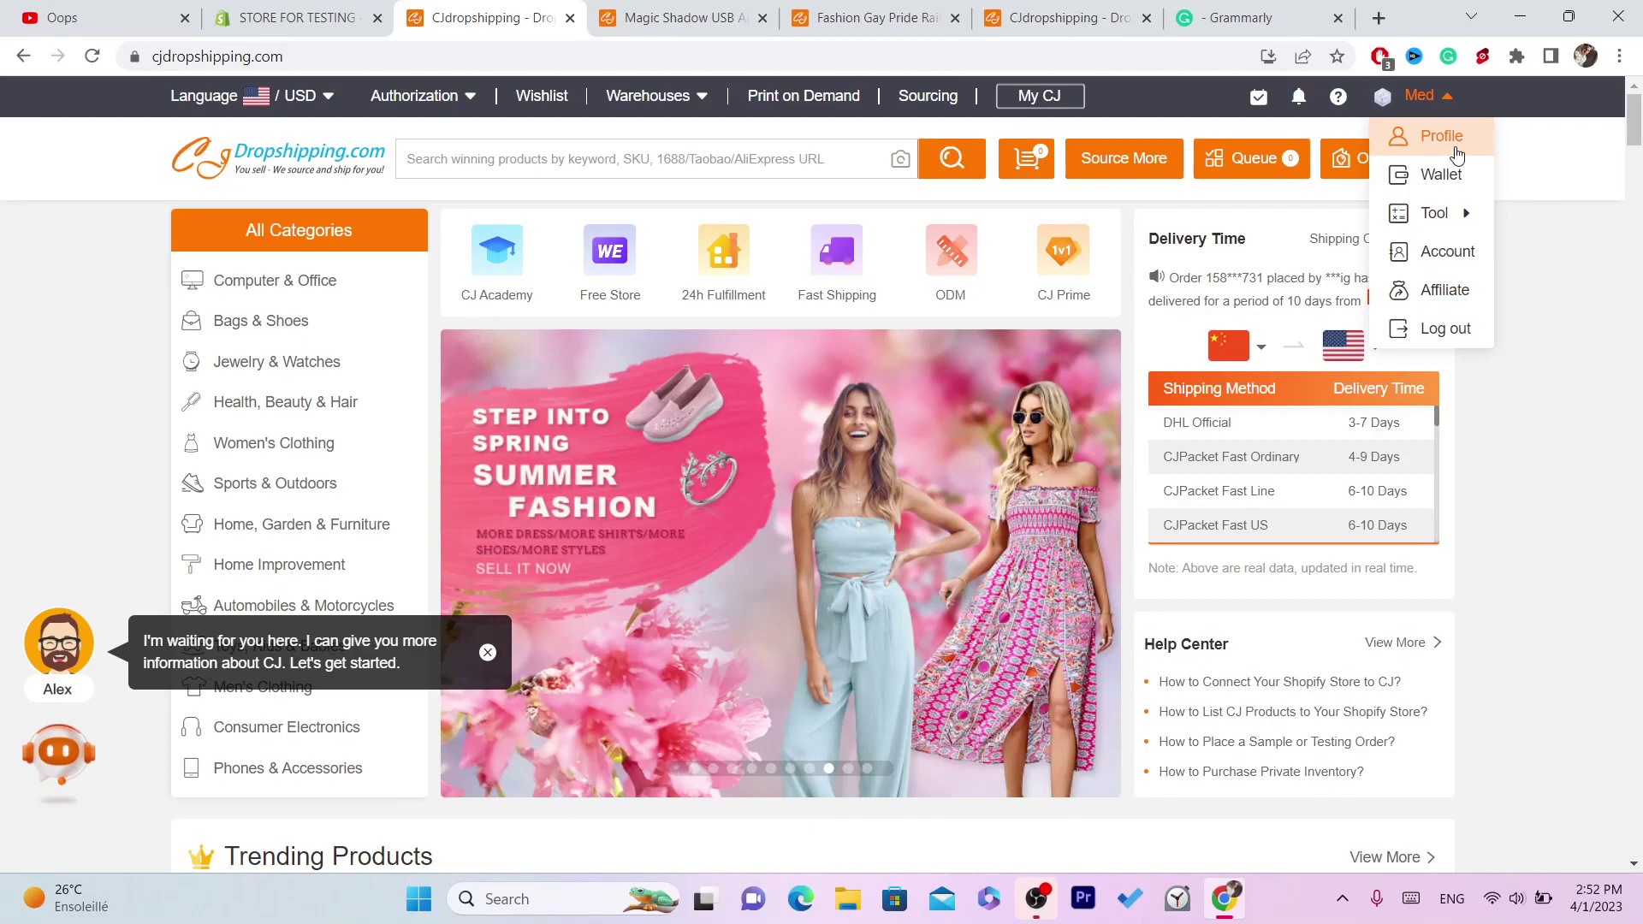
click(1457, 153)
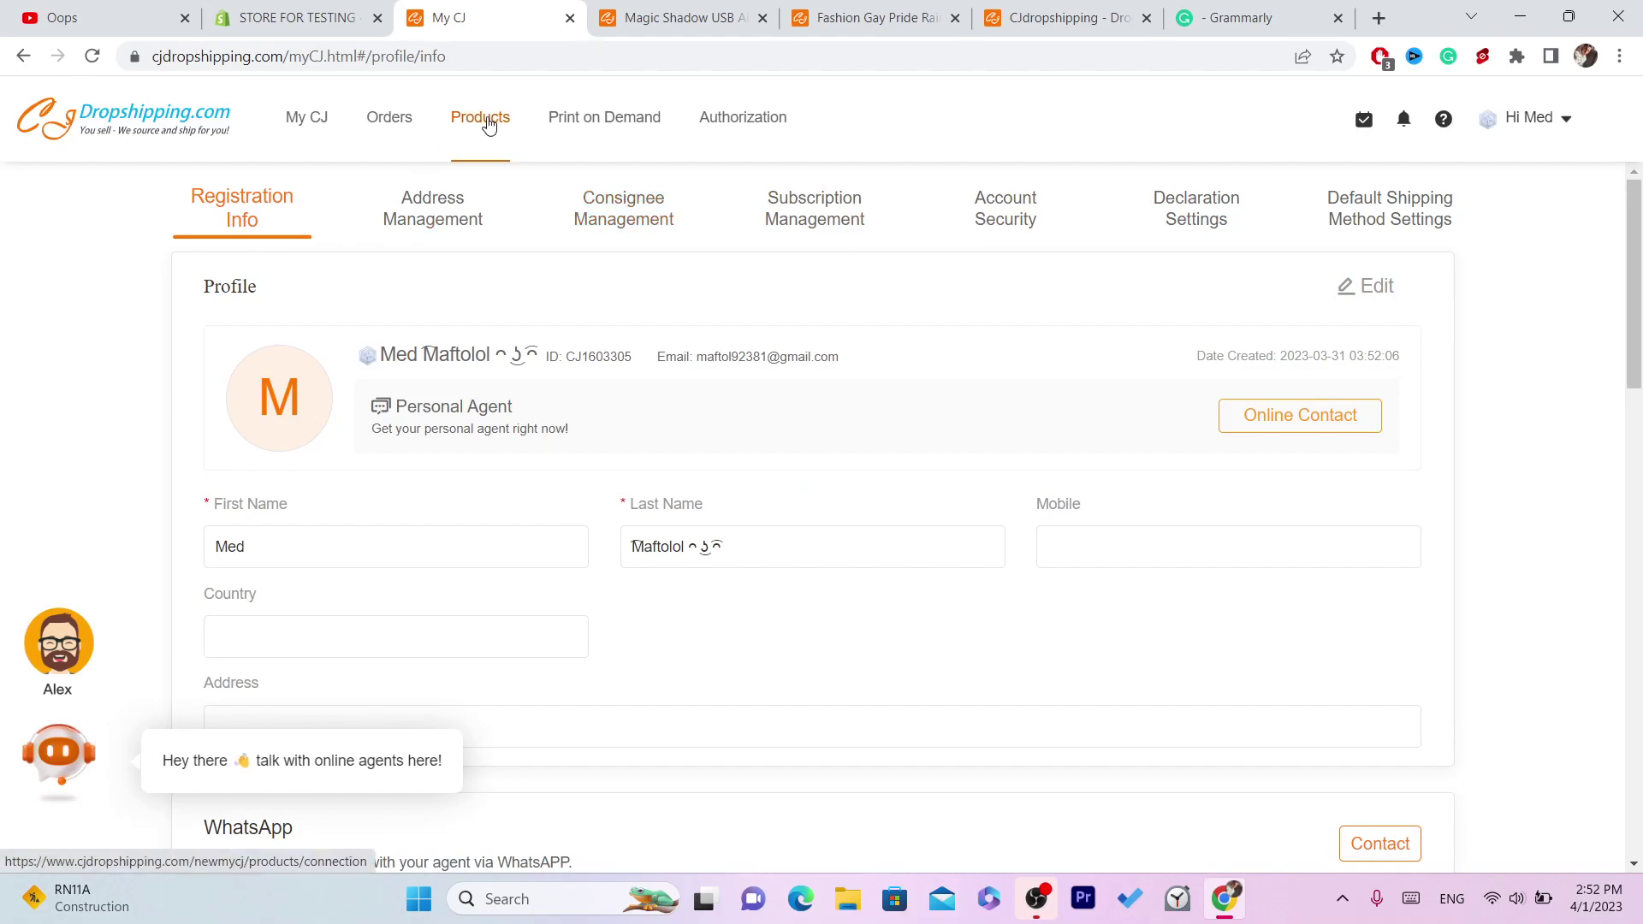
click(139, 268)
click(152, 125)
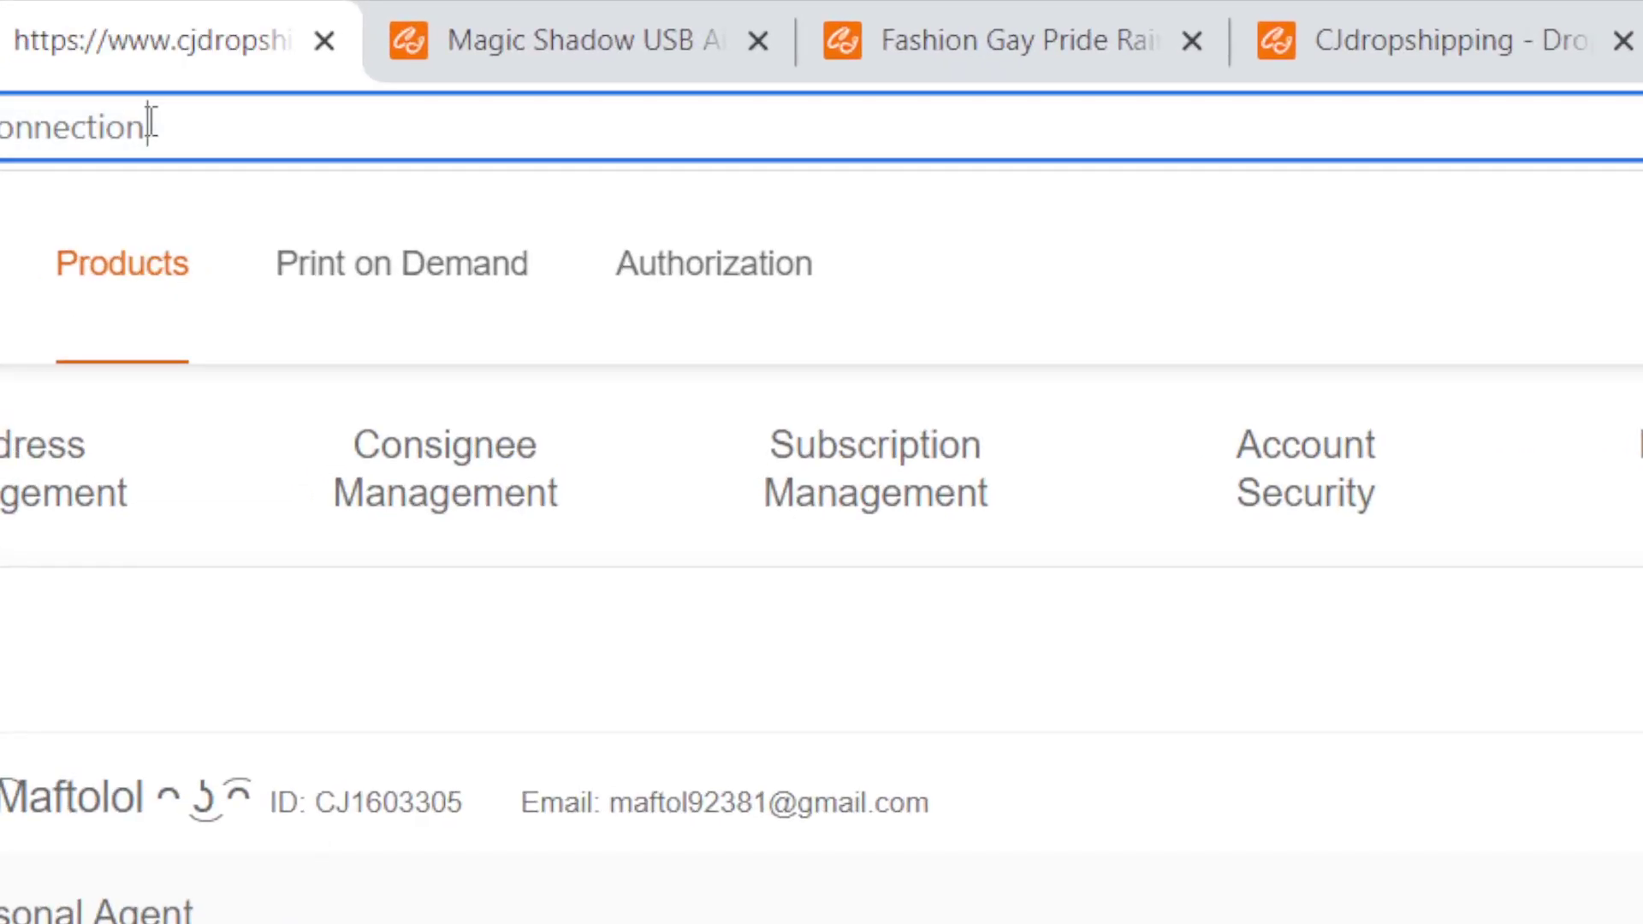
click(212, 125)
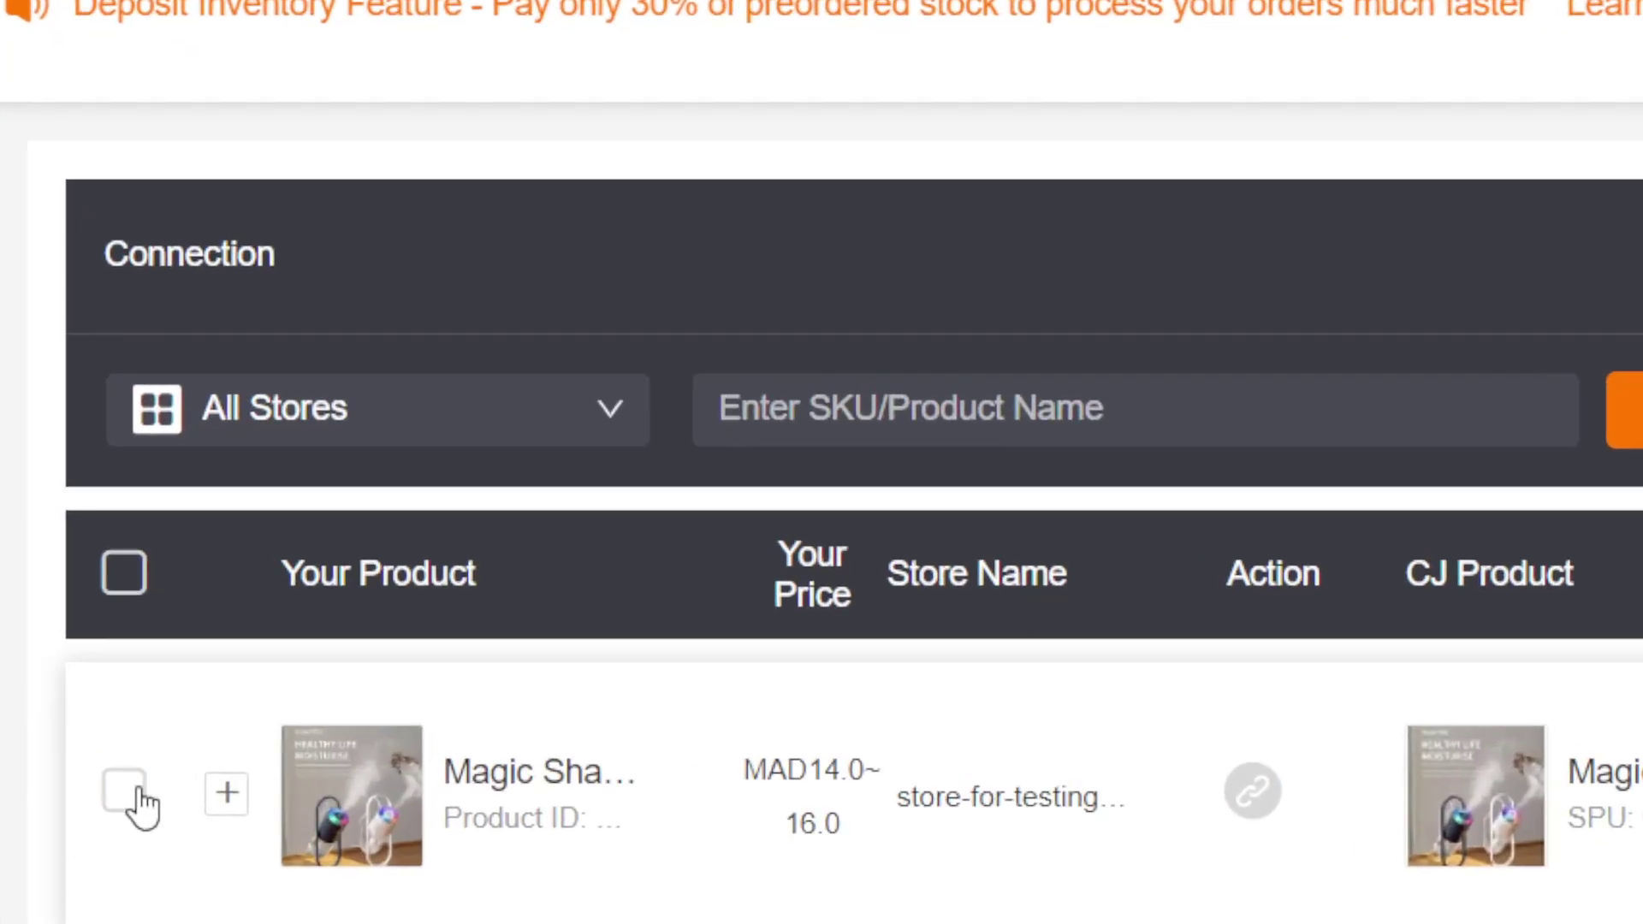
Apply CJ Fulfillment to the connected Magic Shadow humidifier with Fulfilled by CJ and Inventory Managed by CJ both set to Yes.
click(317, 467)
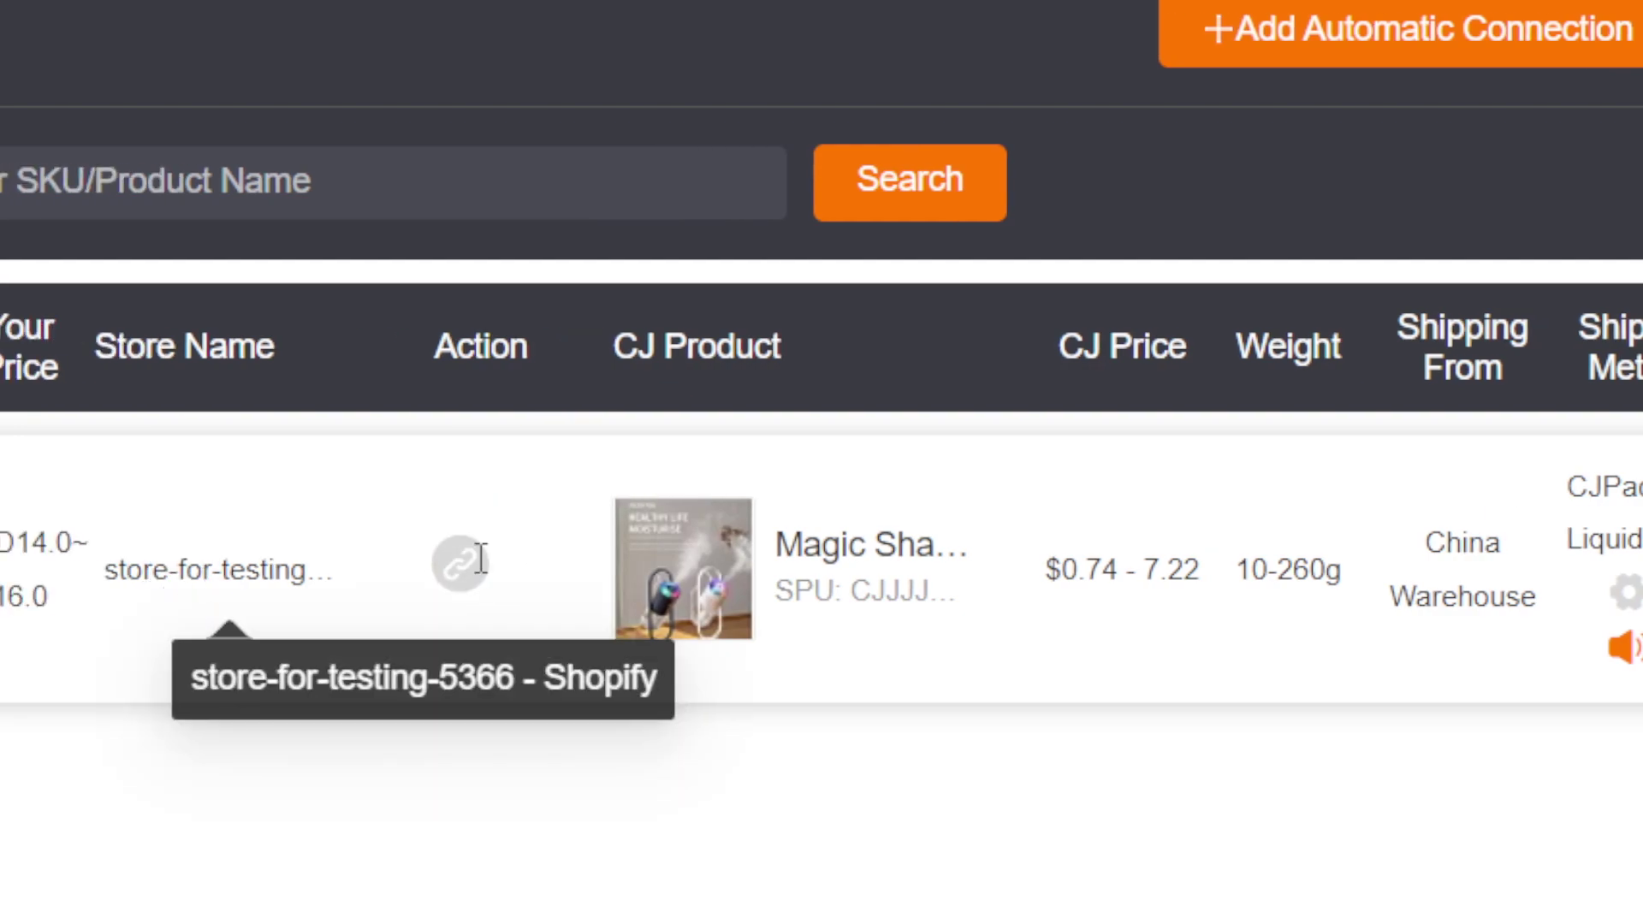
mouse_move(1502, 564)
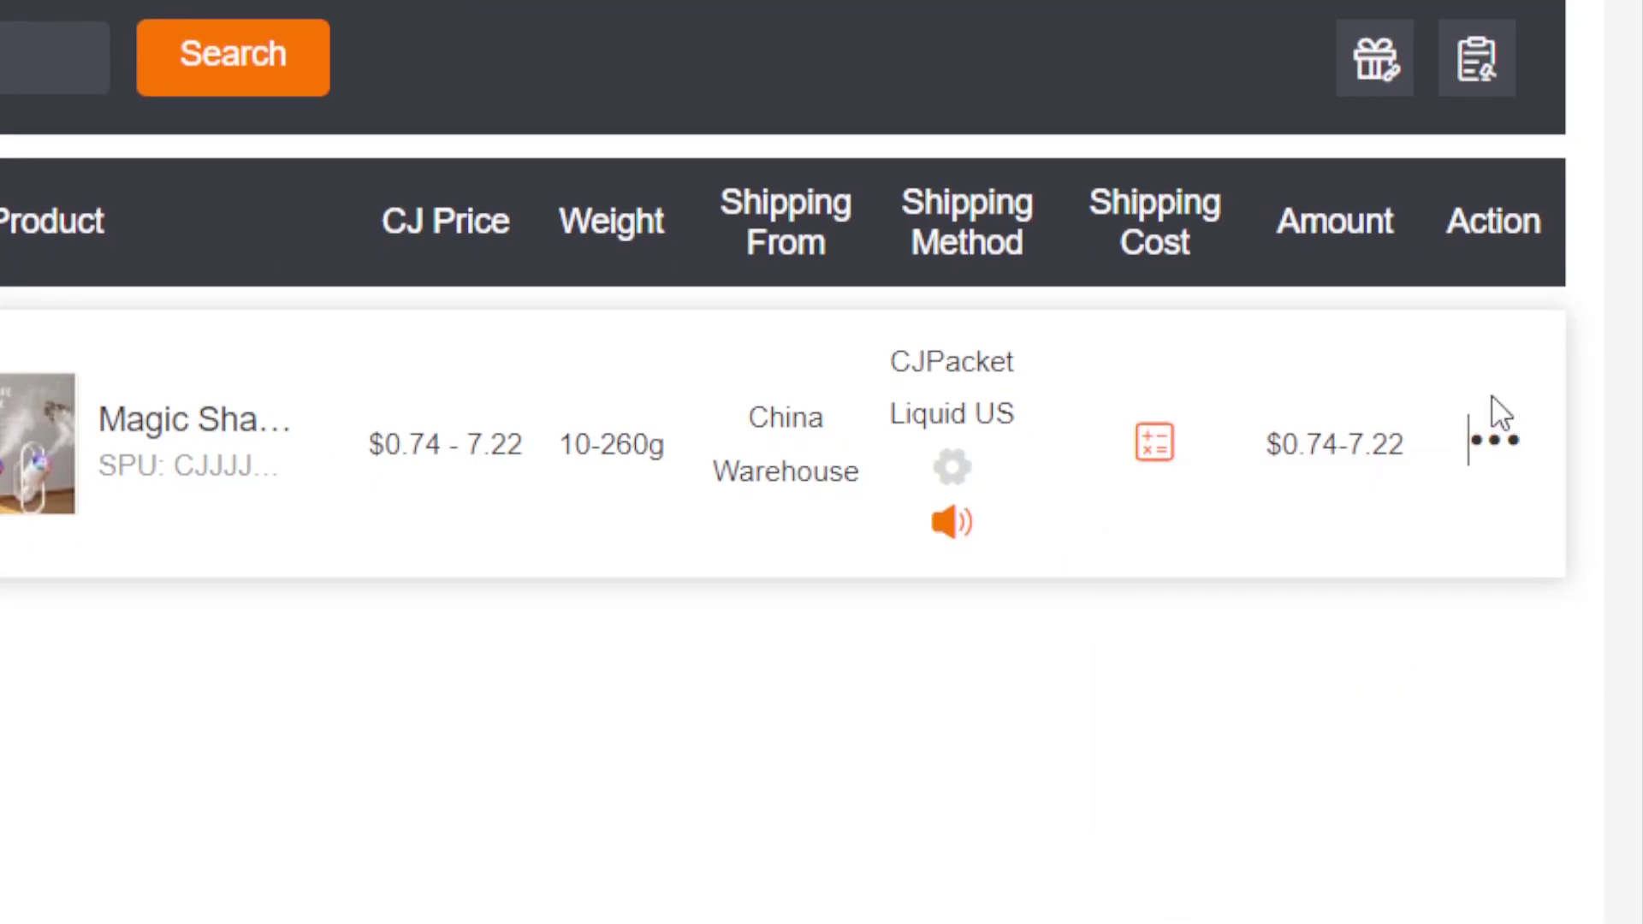
mouse_move(1495, 449)
click(1328, 803)
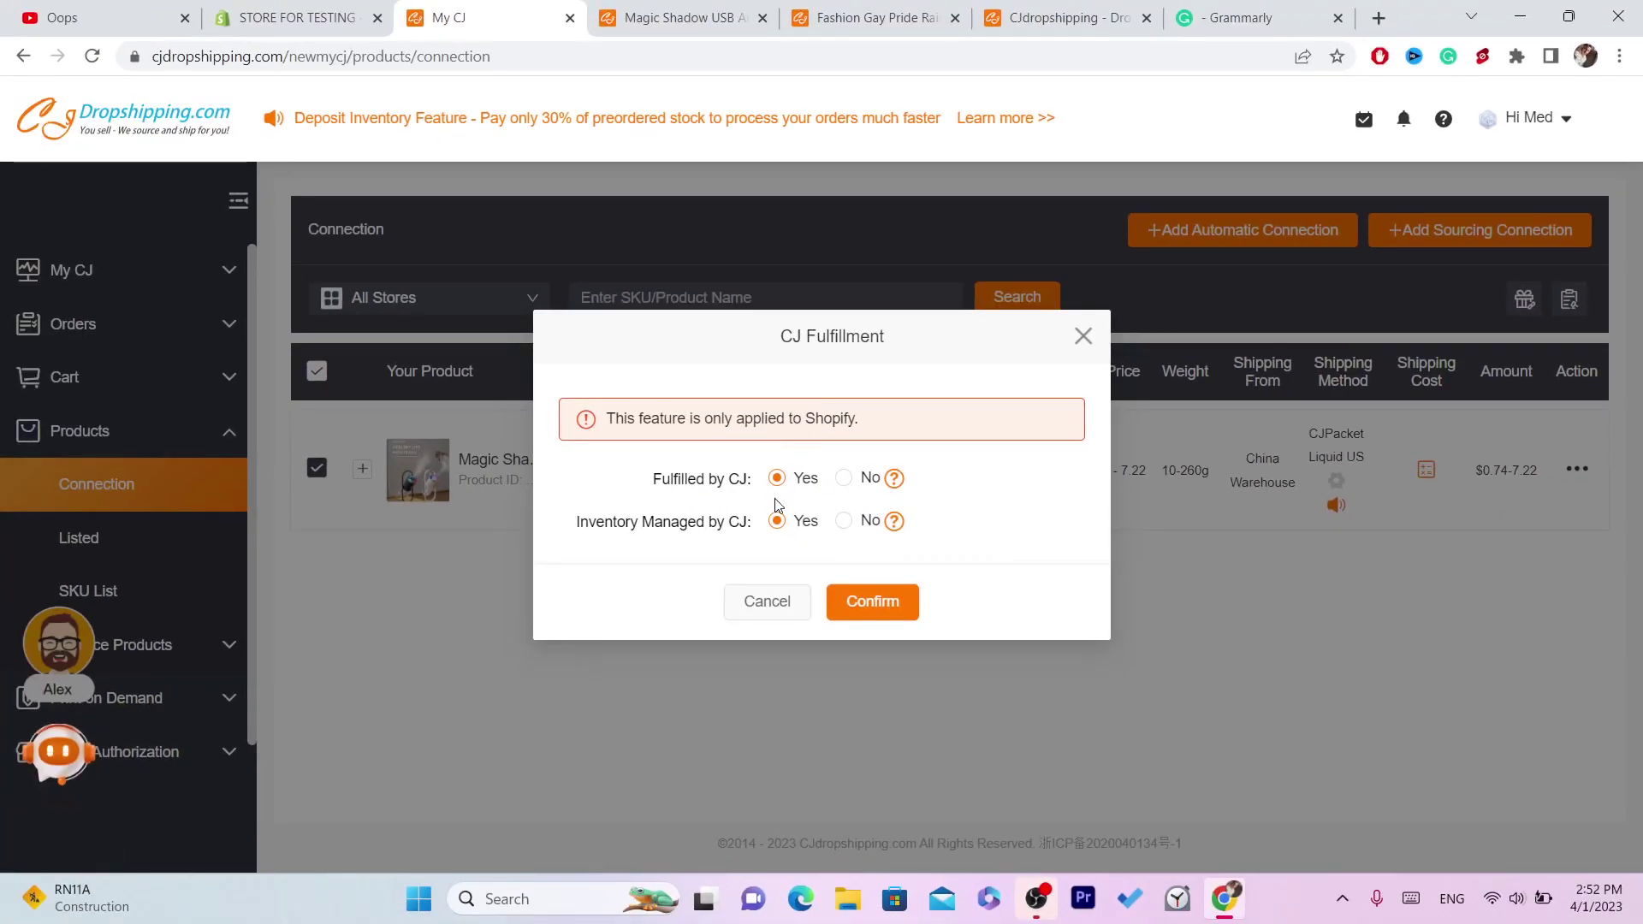
drag(667, 476, 750, 478)
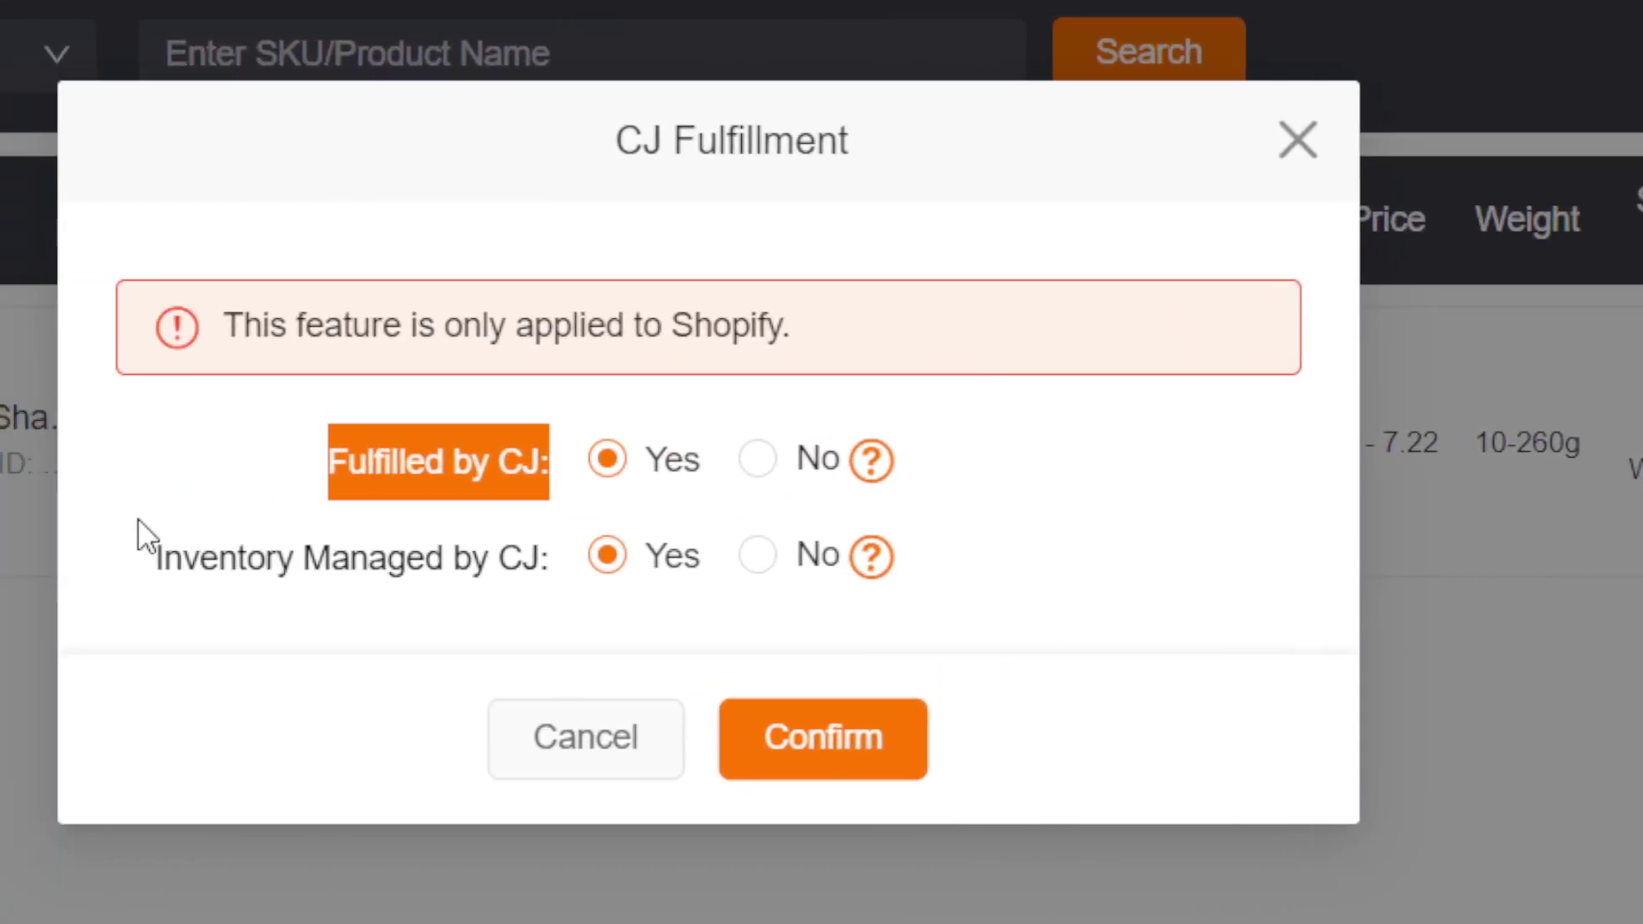
click(568, 505)
drag(154, 562, 601, 575)
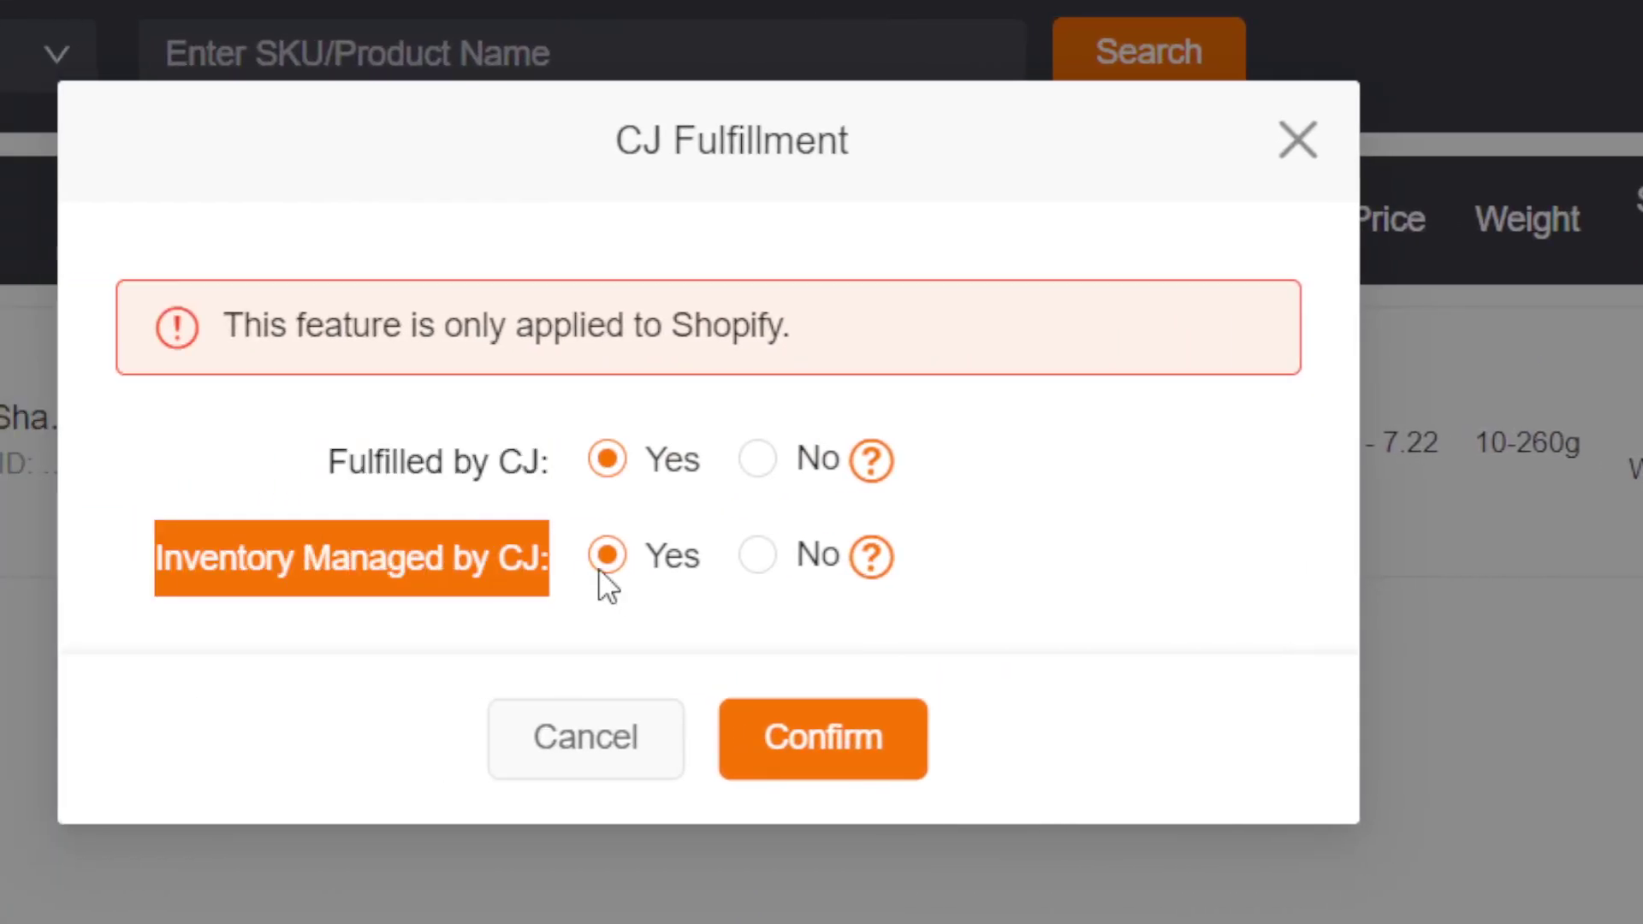
click(783, 735)
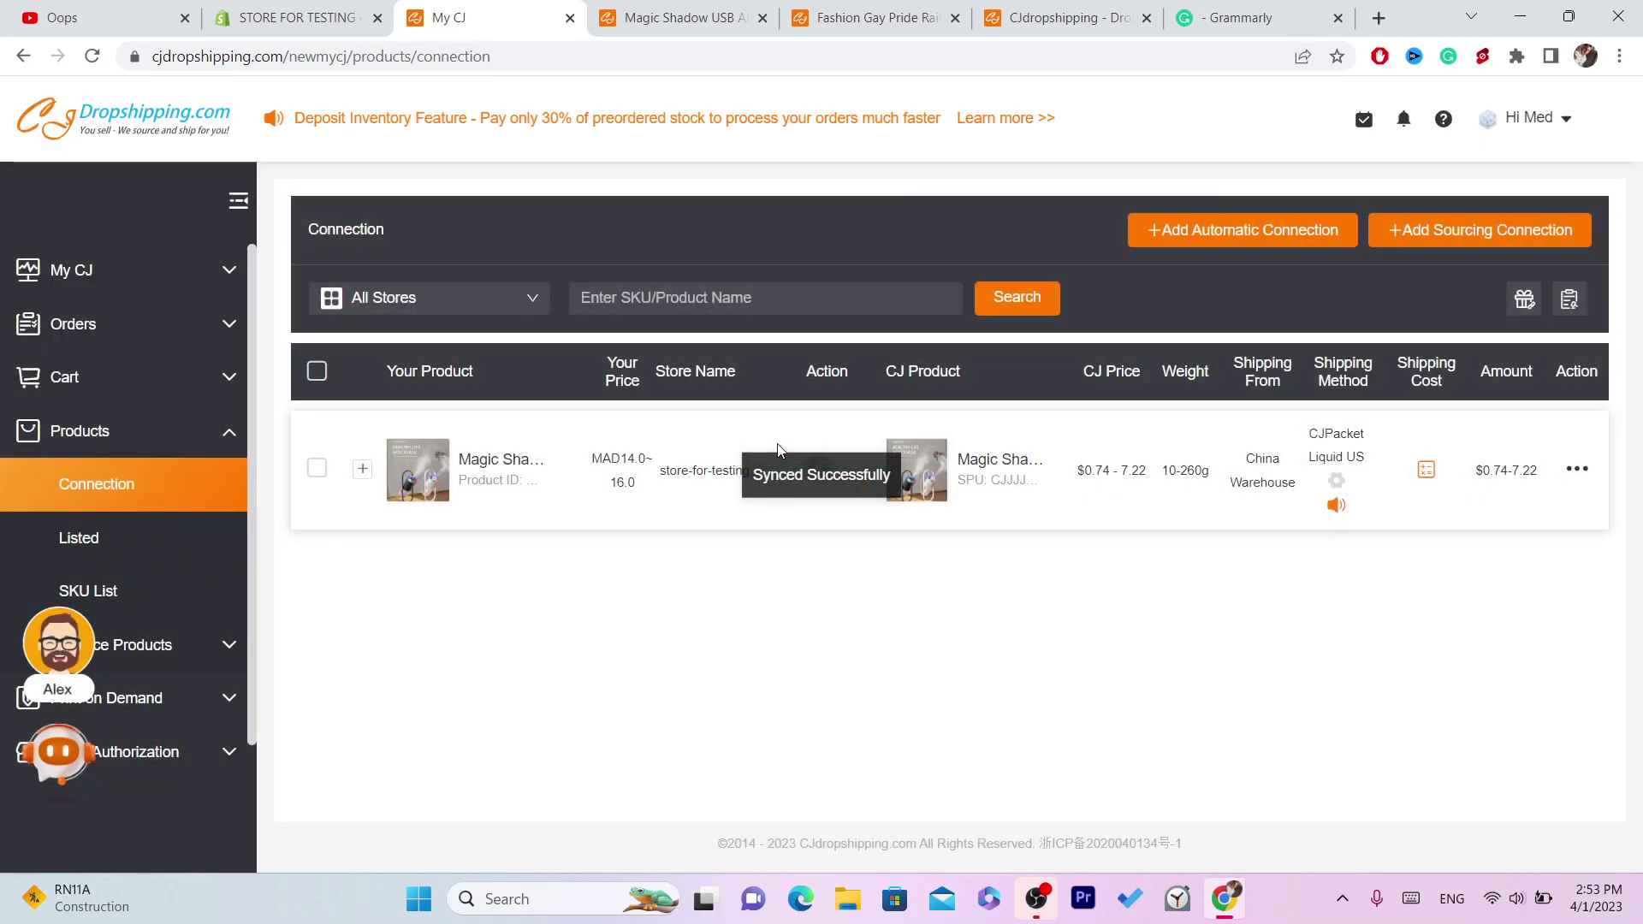
Switch to the Shopify admin, open the Online Store themes from the home page and look through the popular free themes.
click(317, 7)
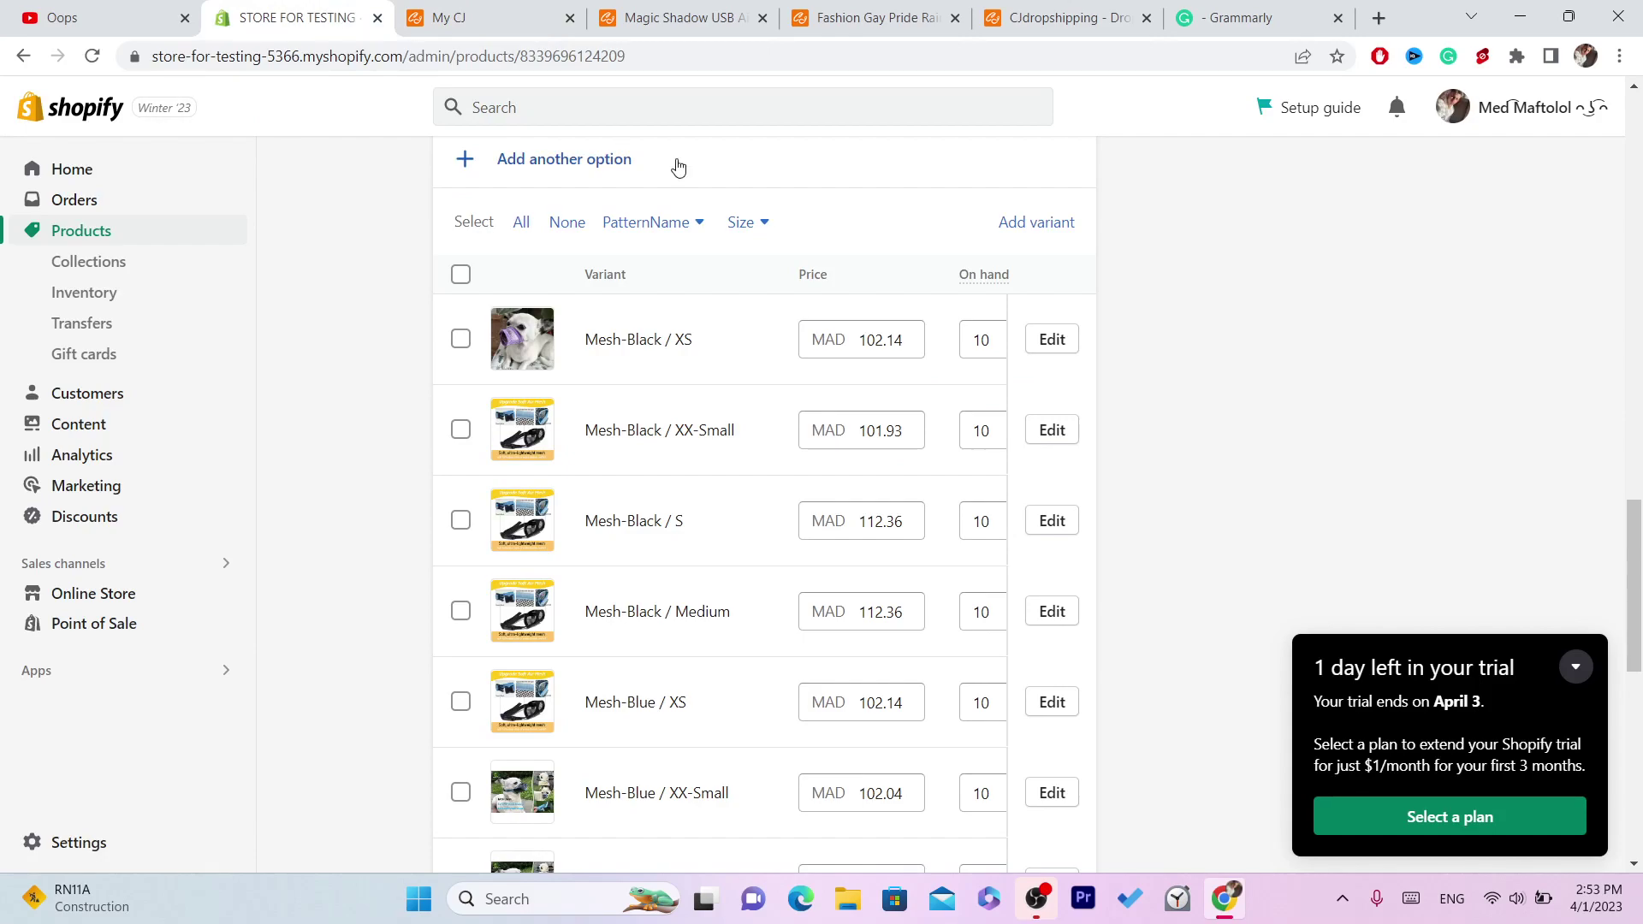
click(62, 106)
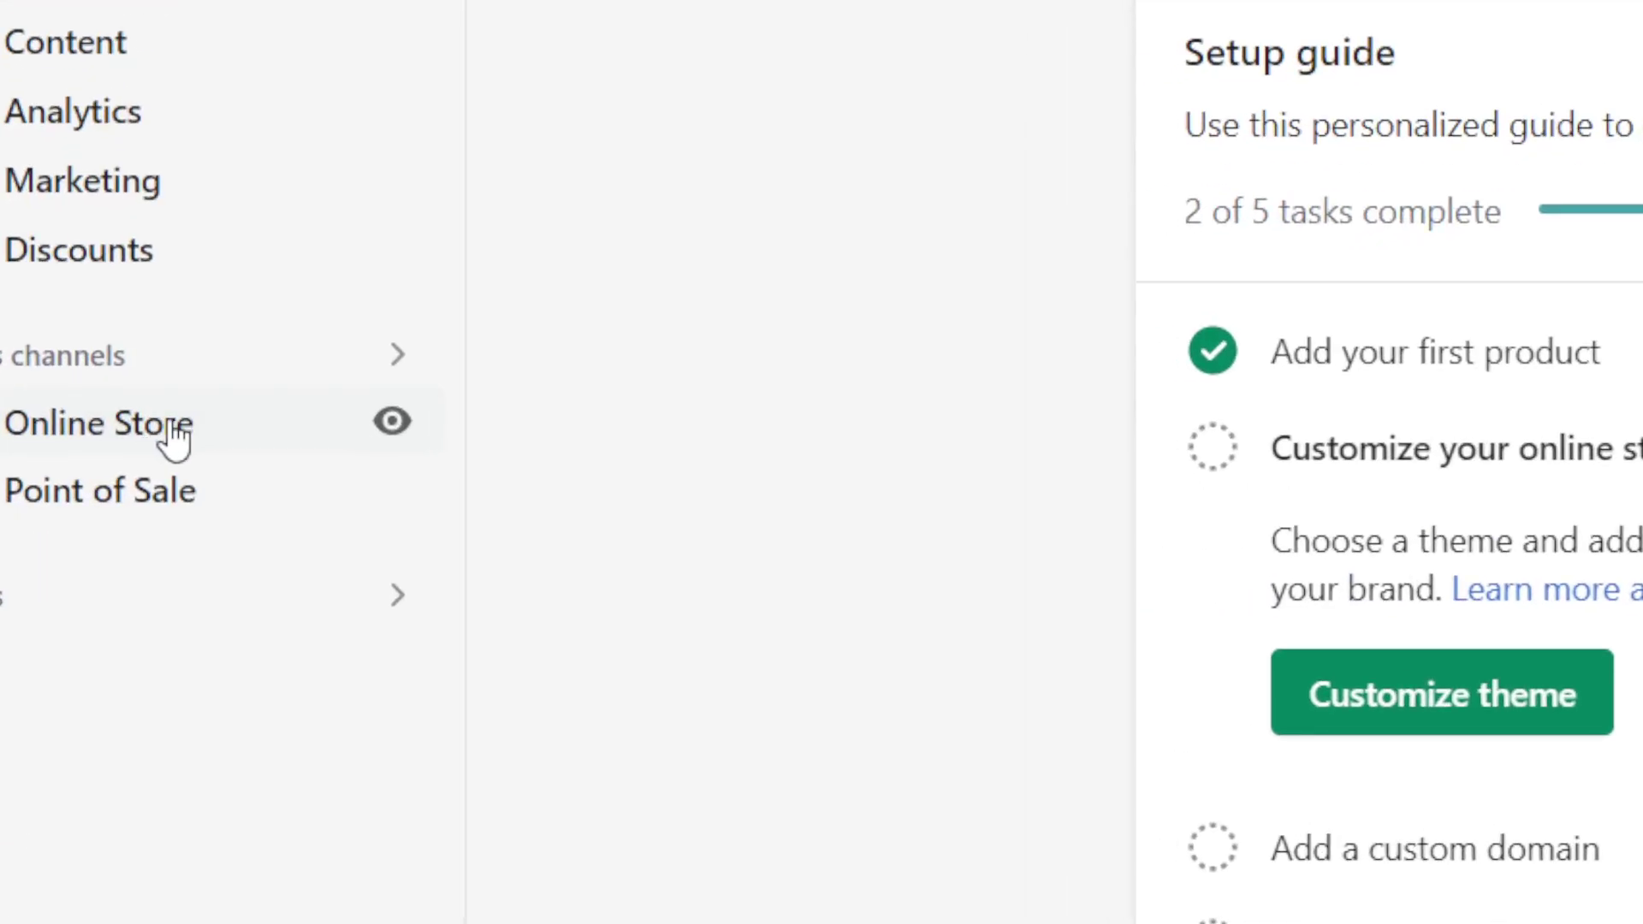
click(175, 437)
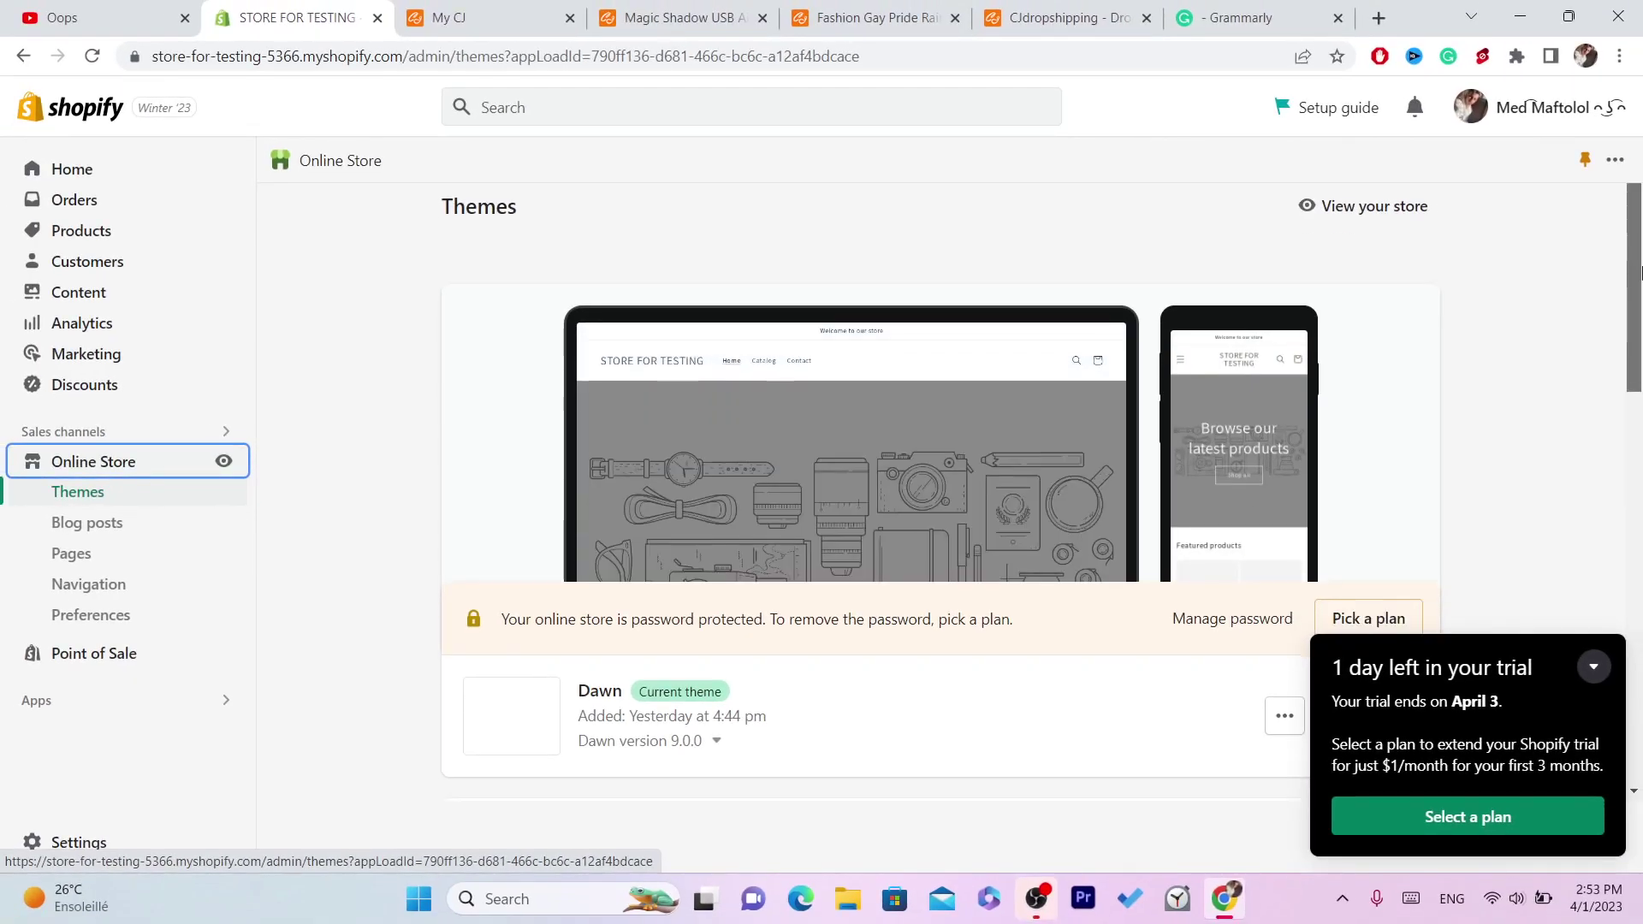
drag(1640, 272, 1640, 702)
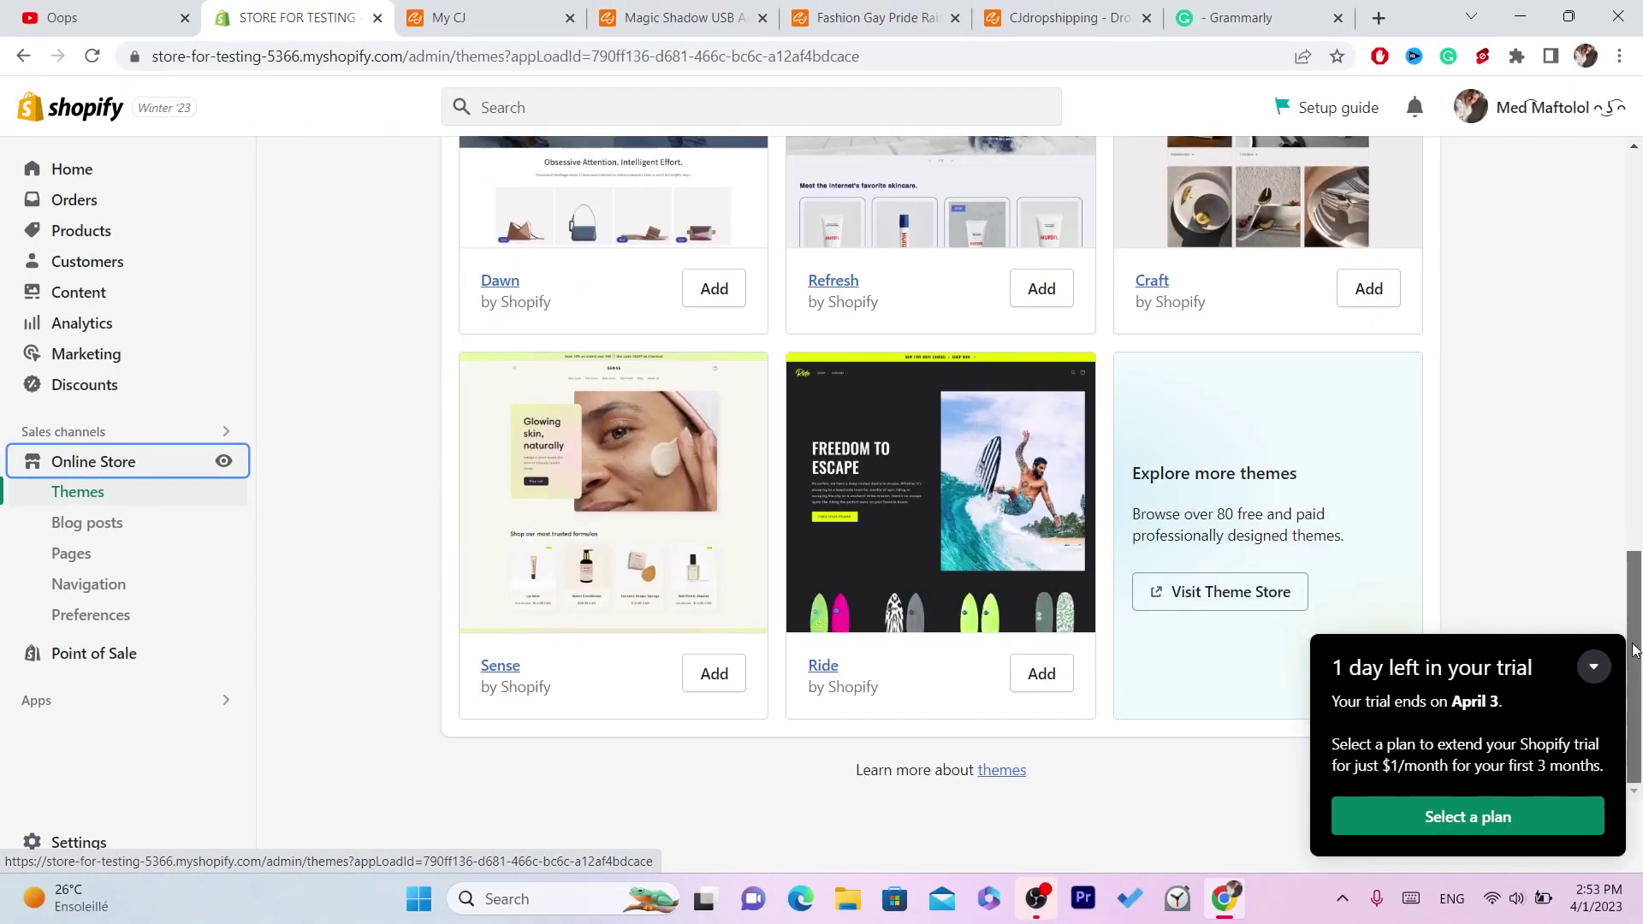
scroll(1637, 655, up, 4)
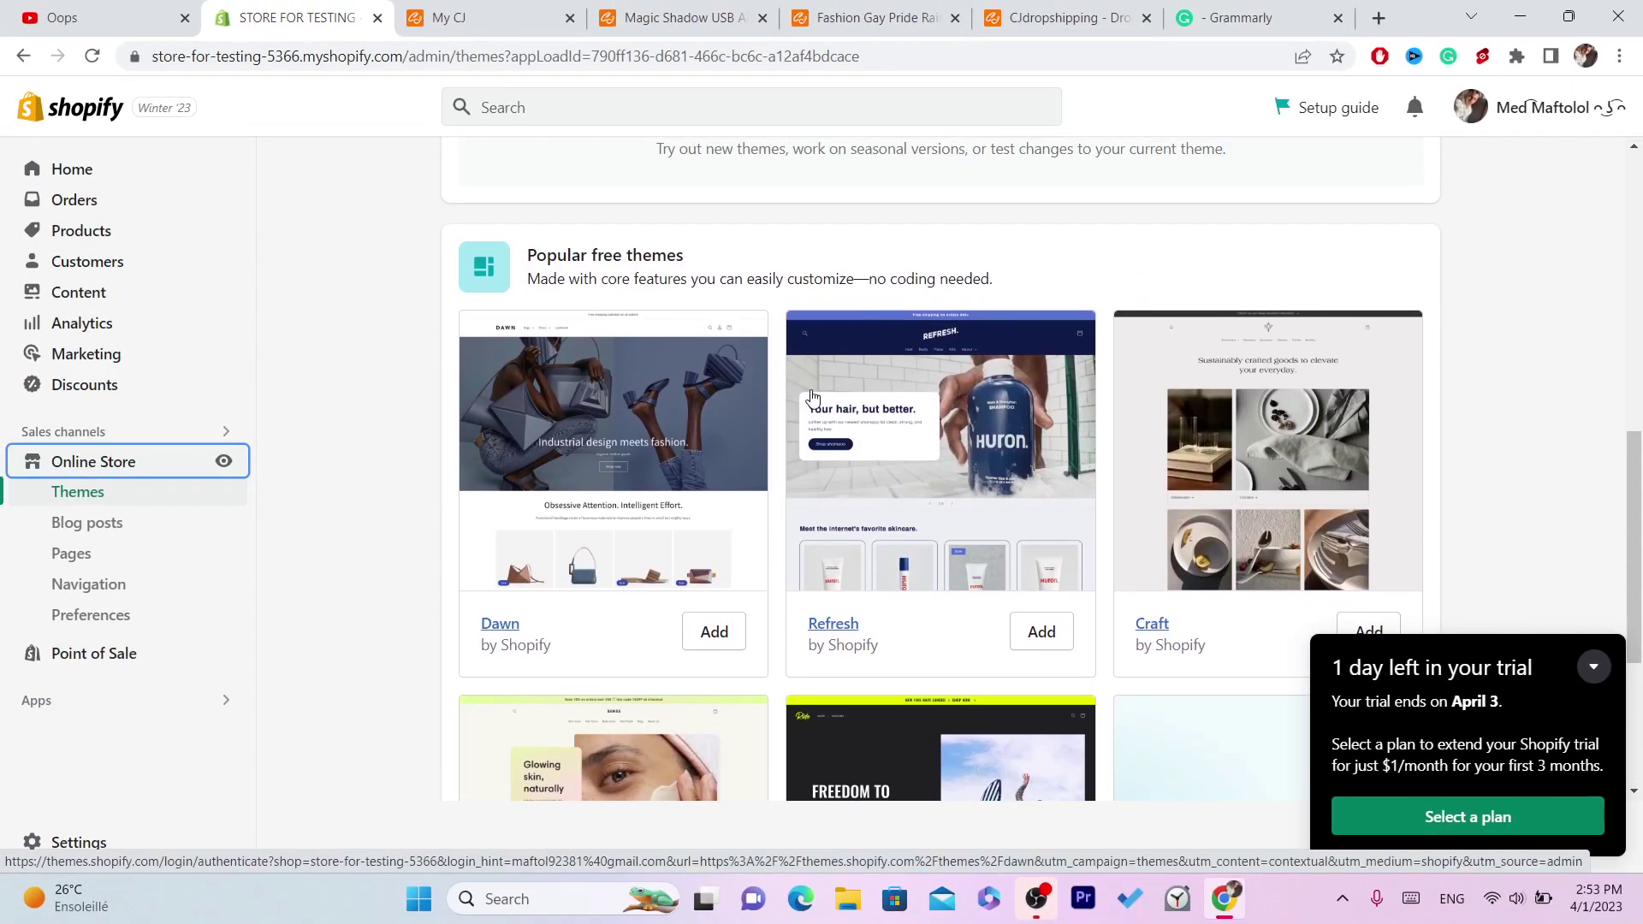
drag(1639, 529, 1640, 197)
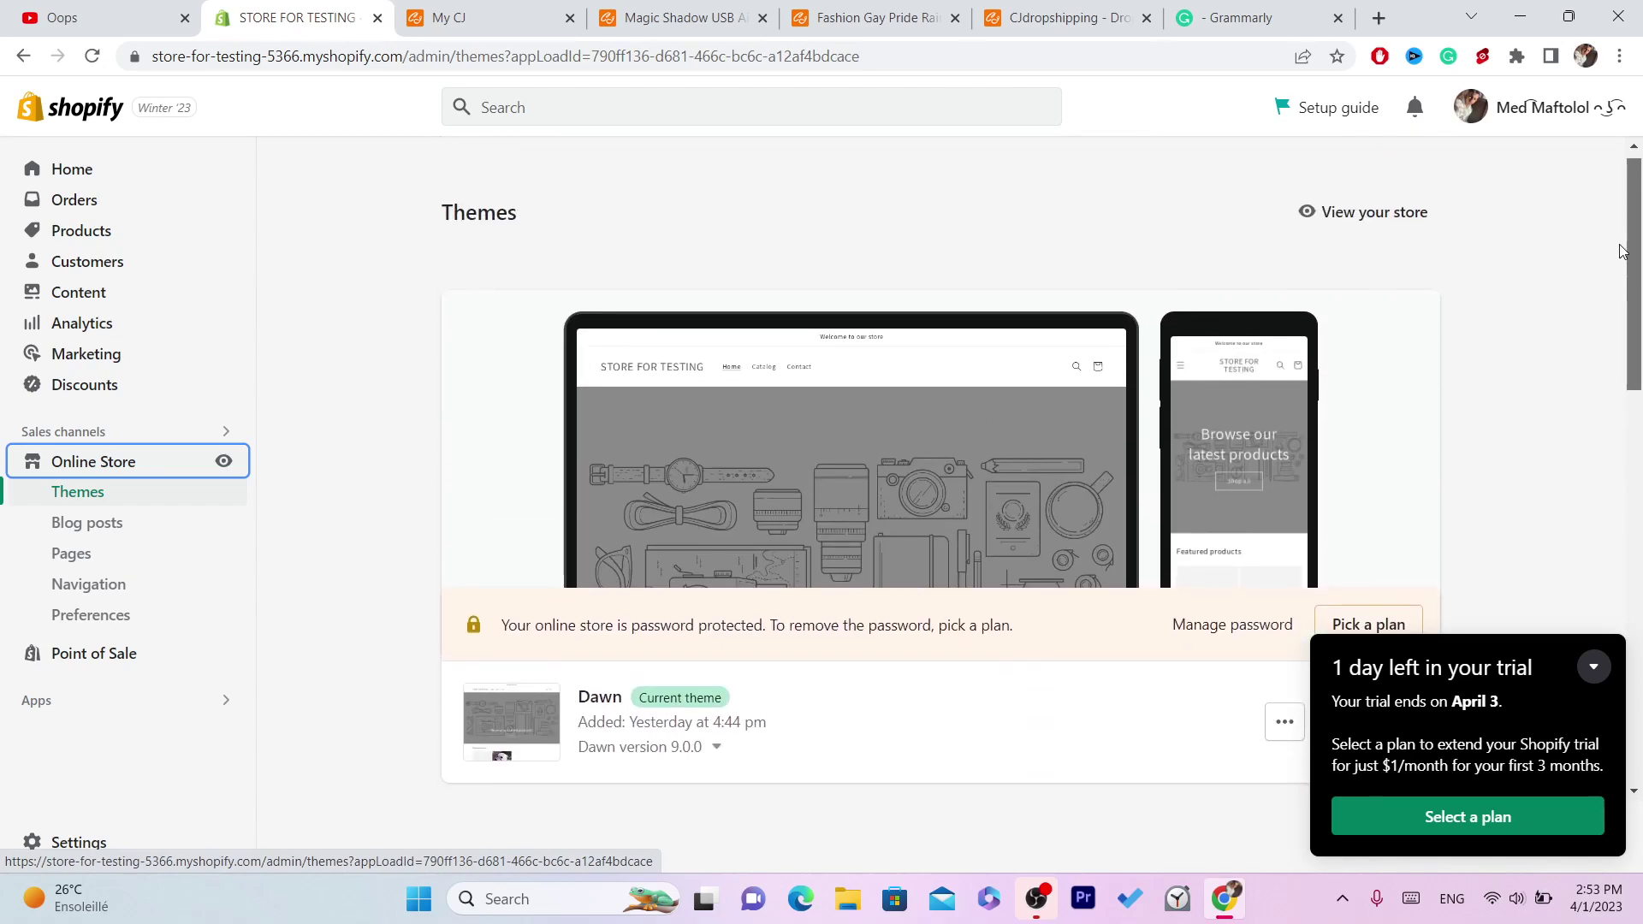
Open the Online Store preferences and highlight the Password protection heading and the option restricting visitor access.
click(111, 614)
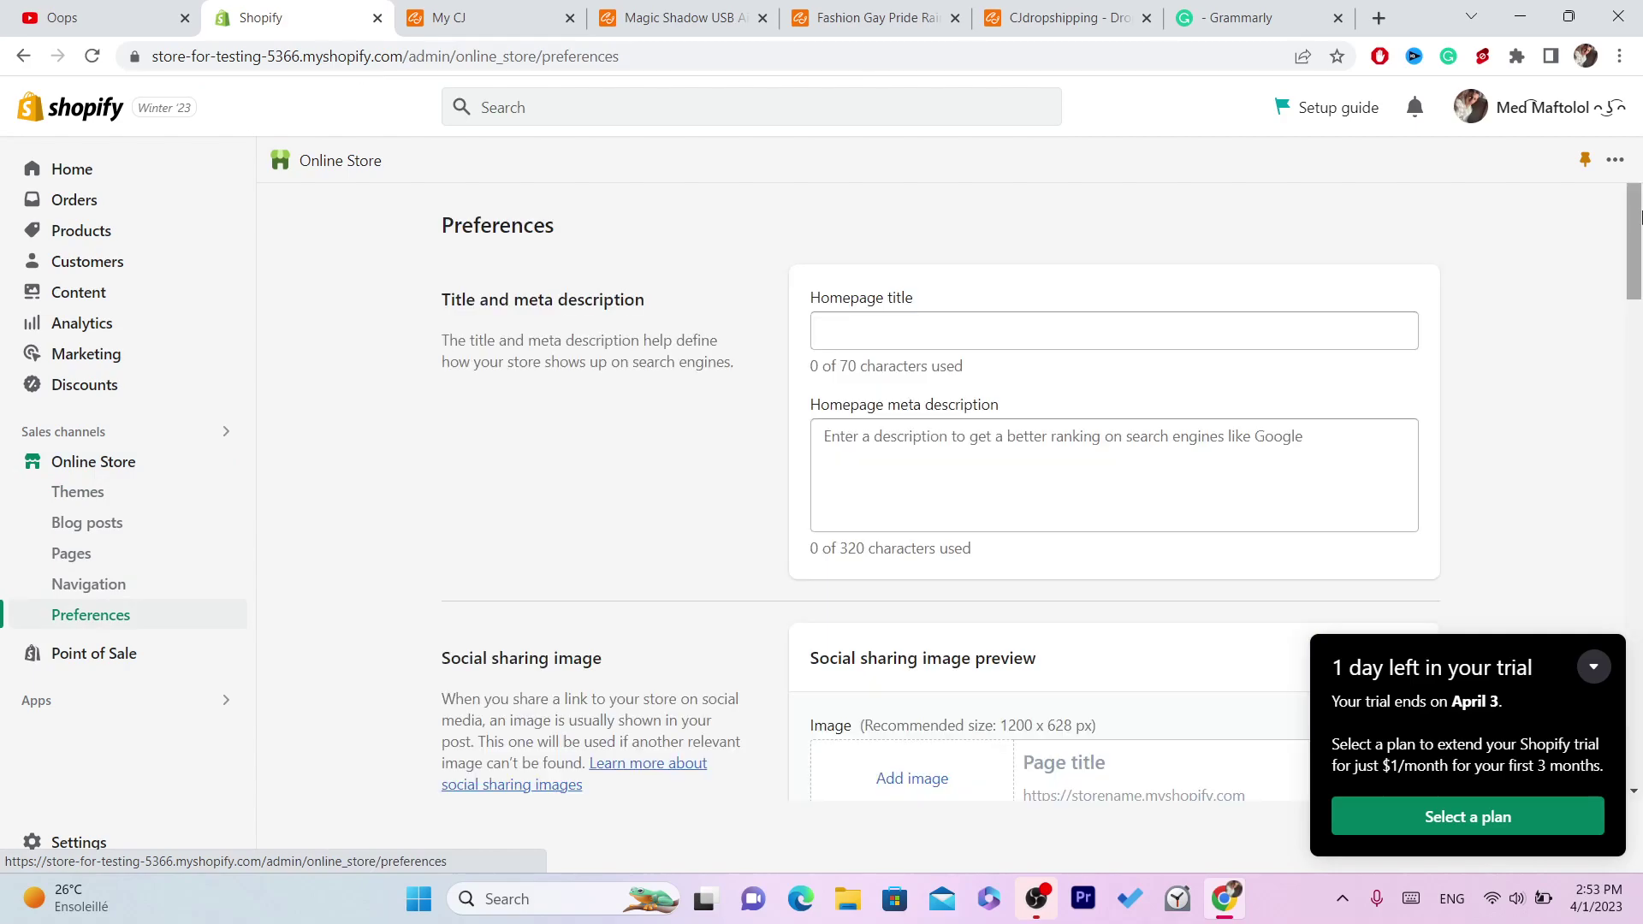
click(86, 619)
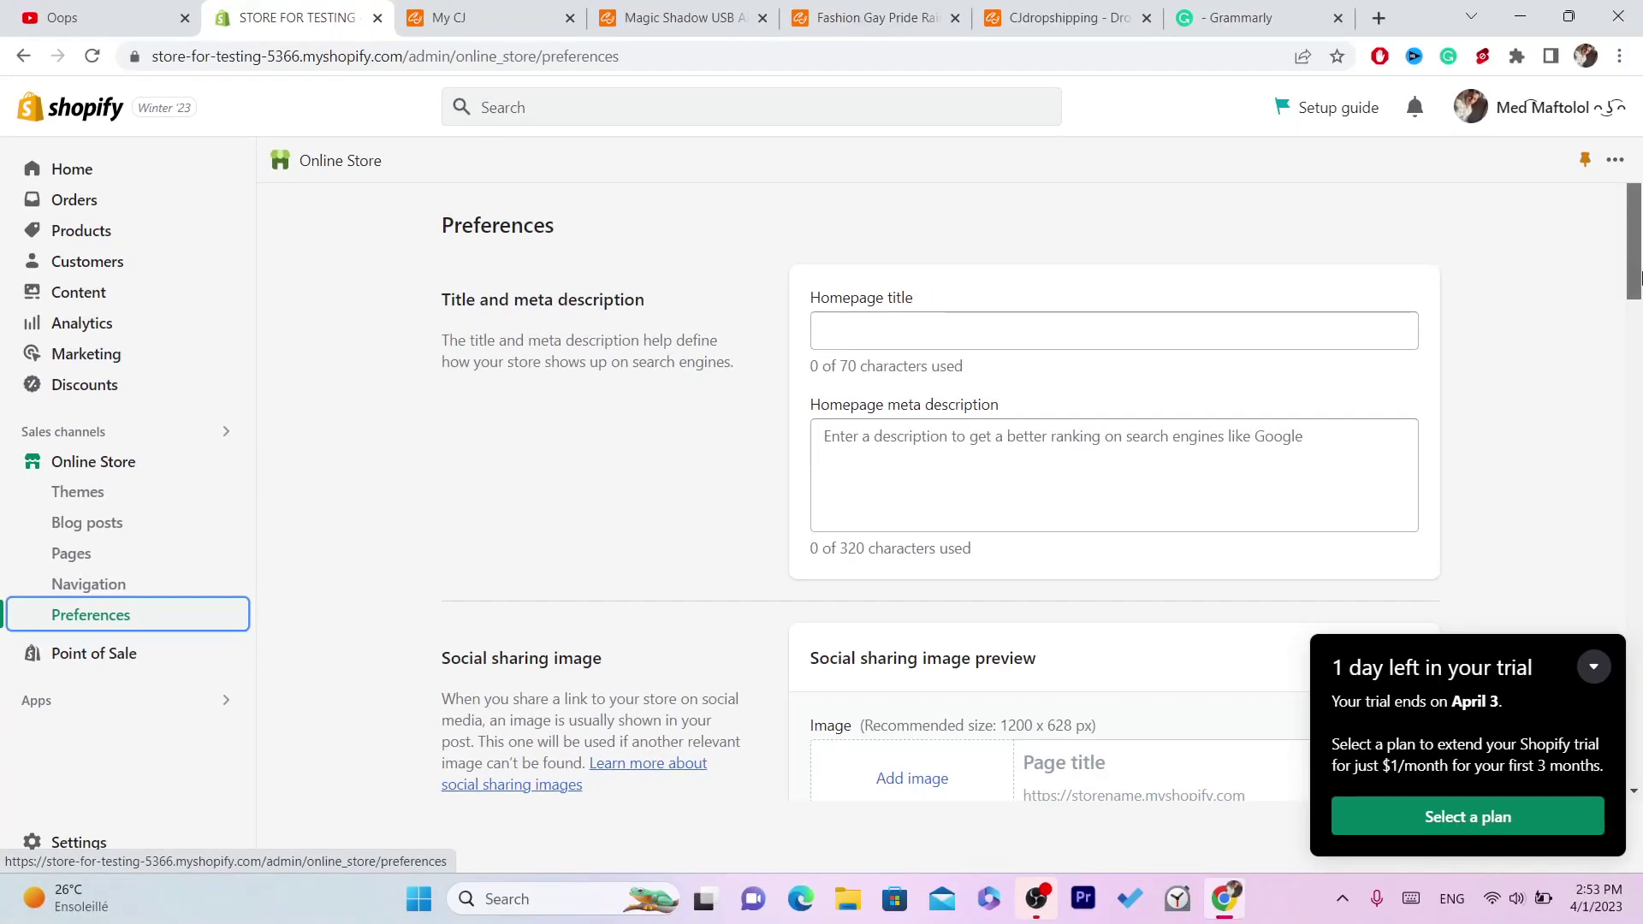
drag(1640, 276, 1611, 696)
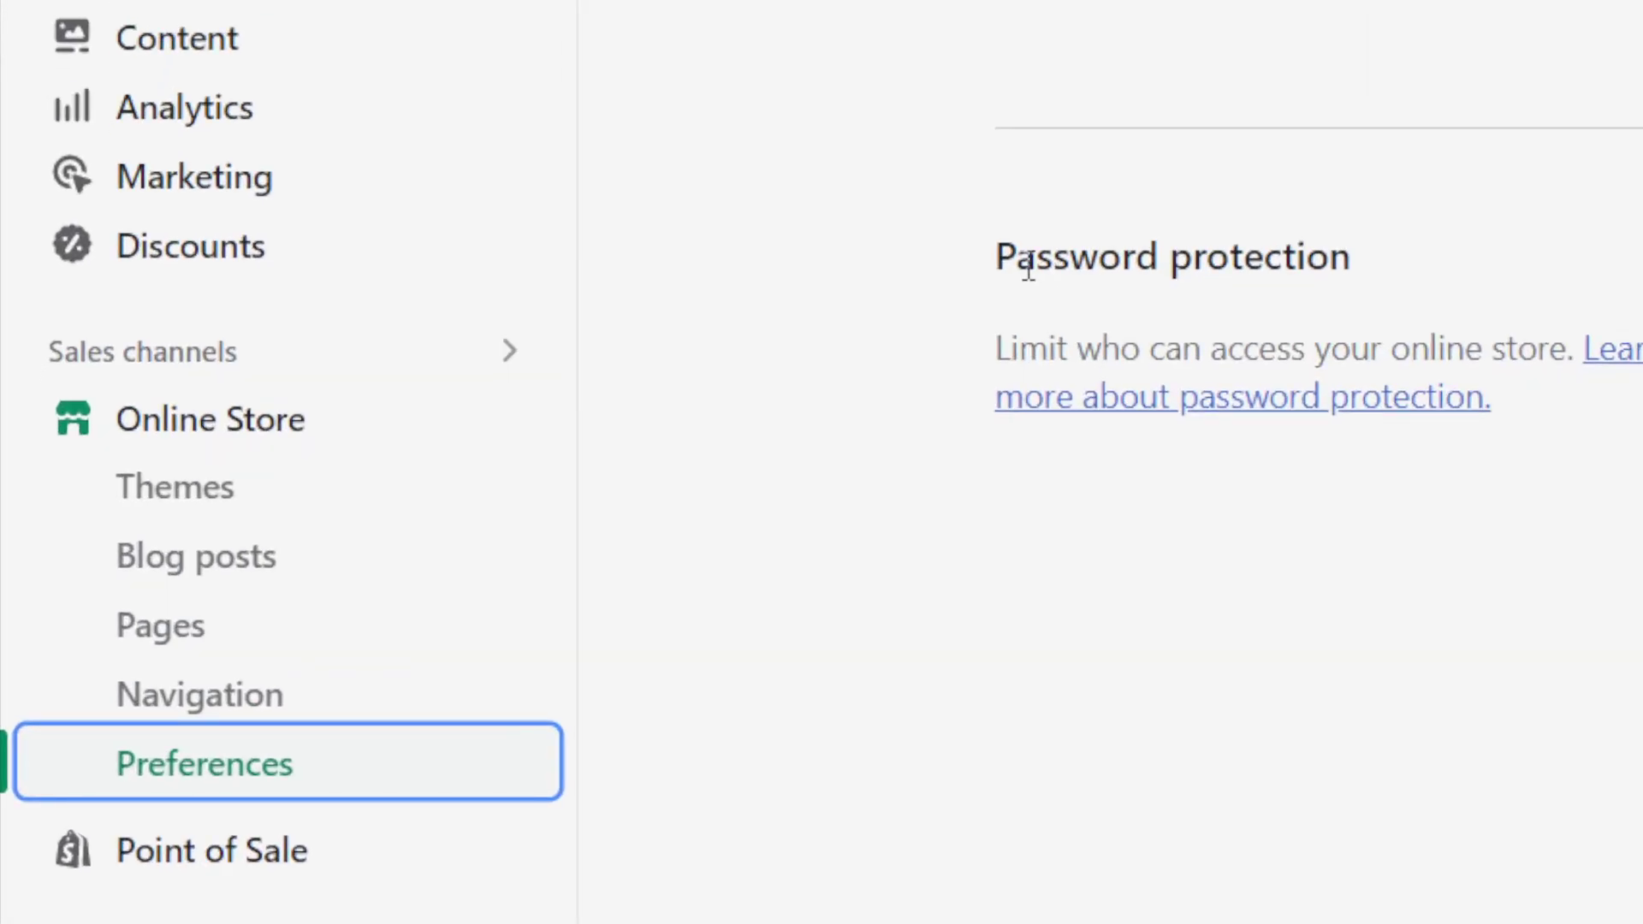
drag(451, 389, 361, 389)
drag(789, 255, 1405, 307)
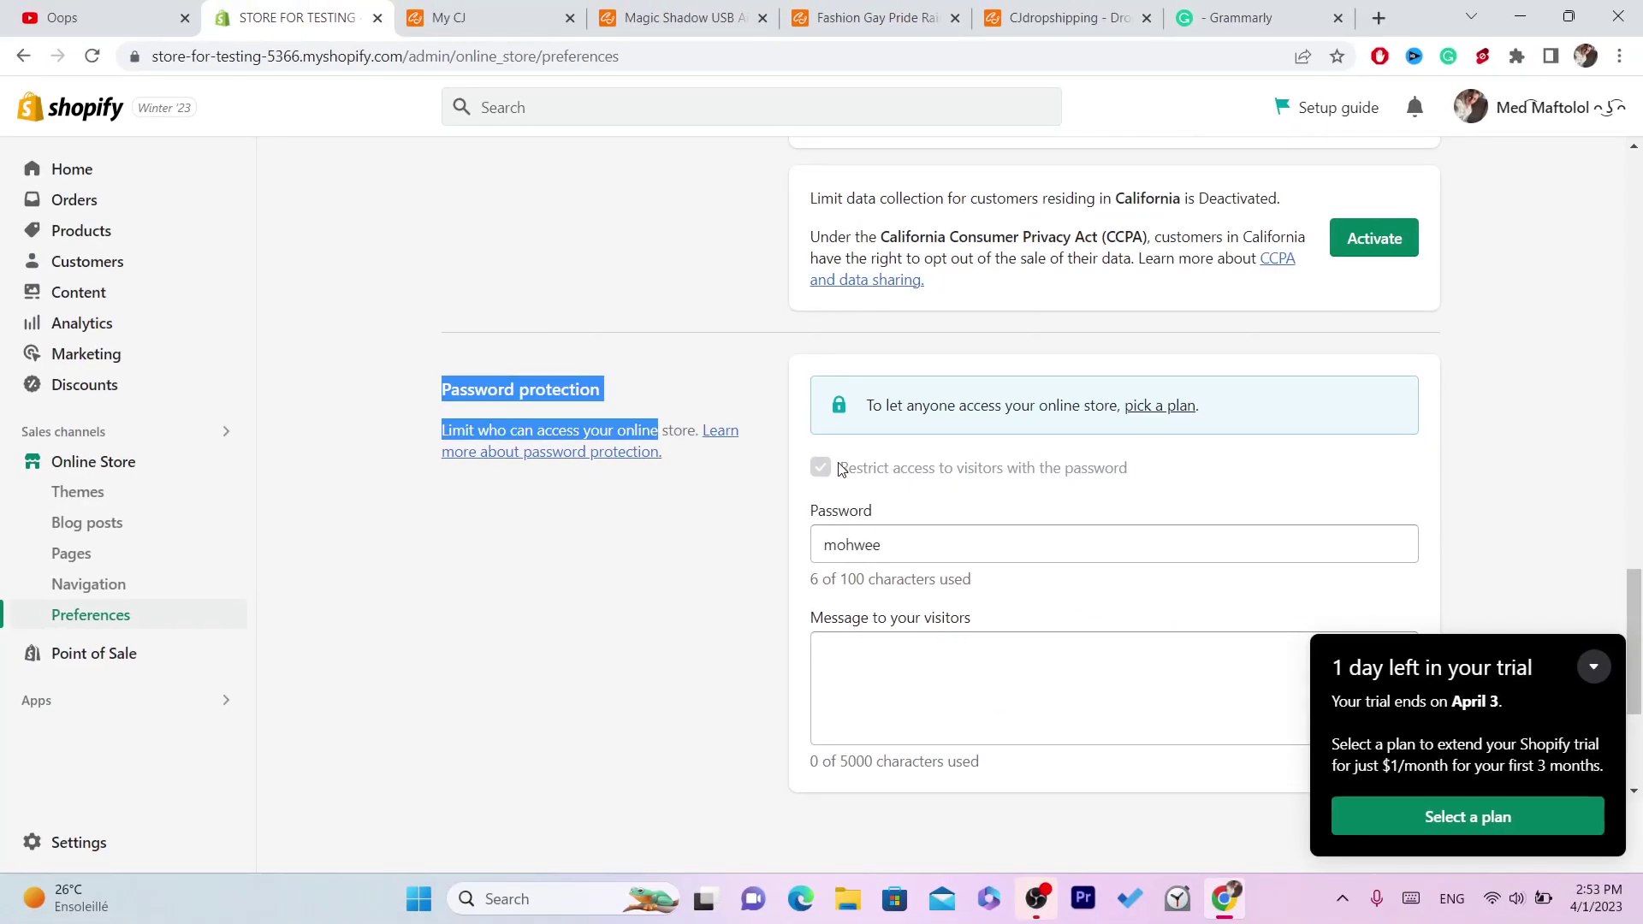
drag(840, 470, 1146, 482)
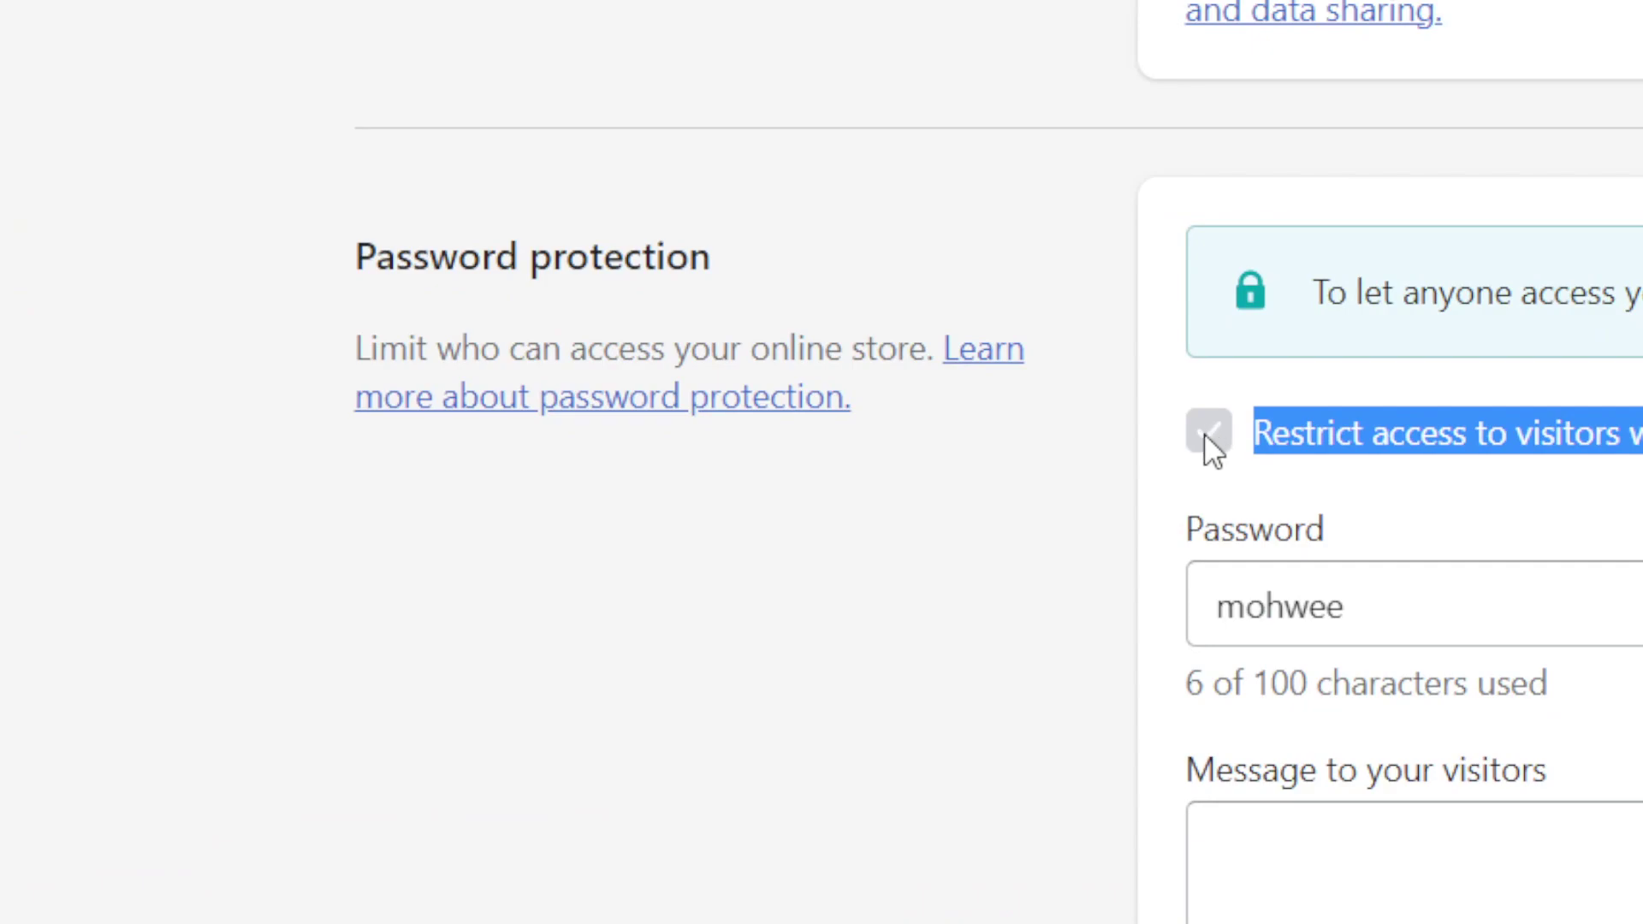
click(1503, 404)
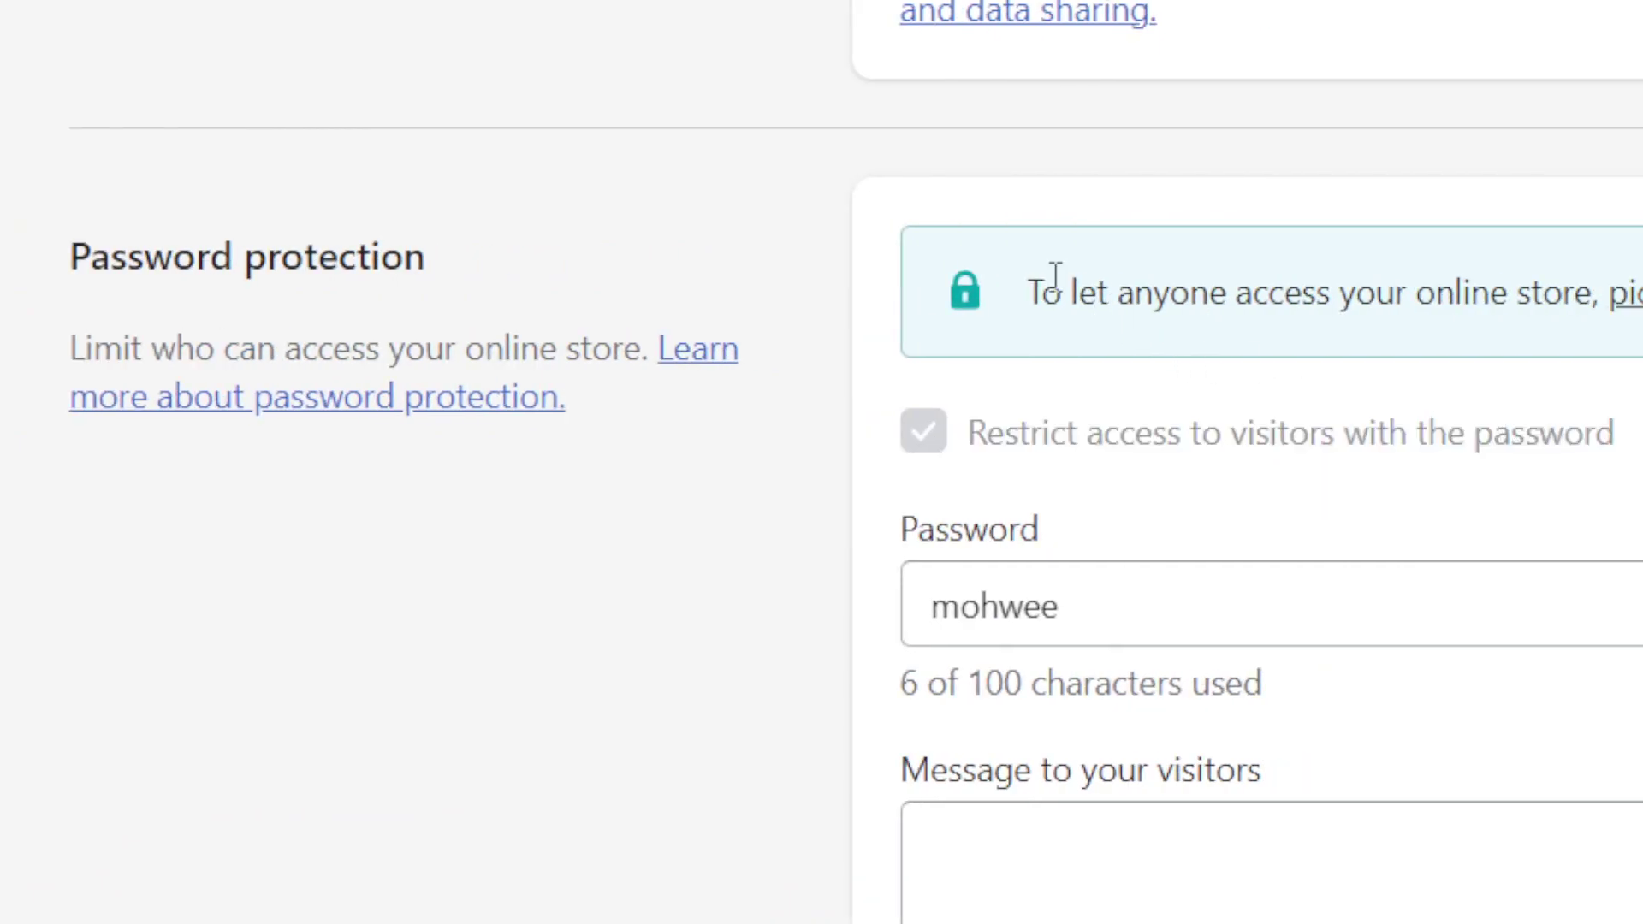
Highlight the note about picking a plan to let anyone access the online store, and return to the start of the preferences.
drag(1033, 274, 1642, 351)
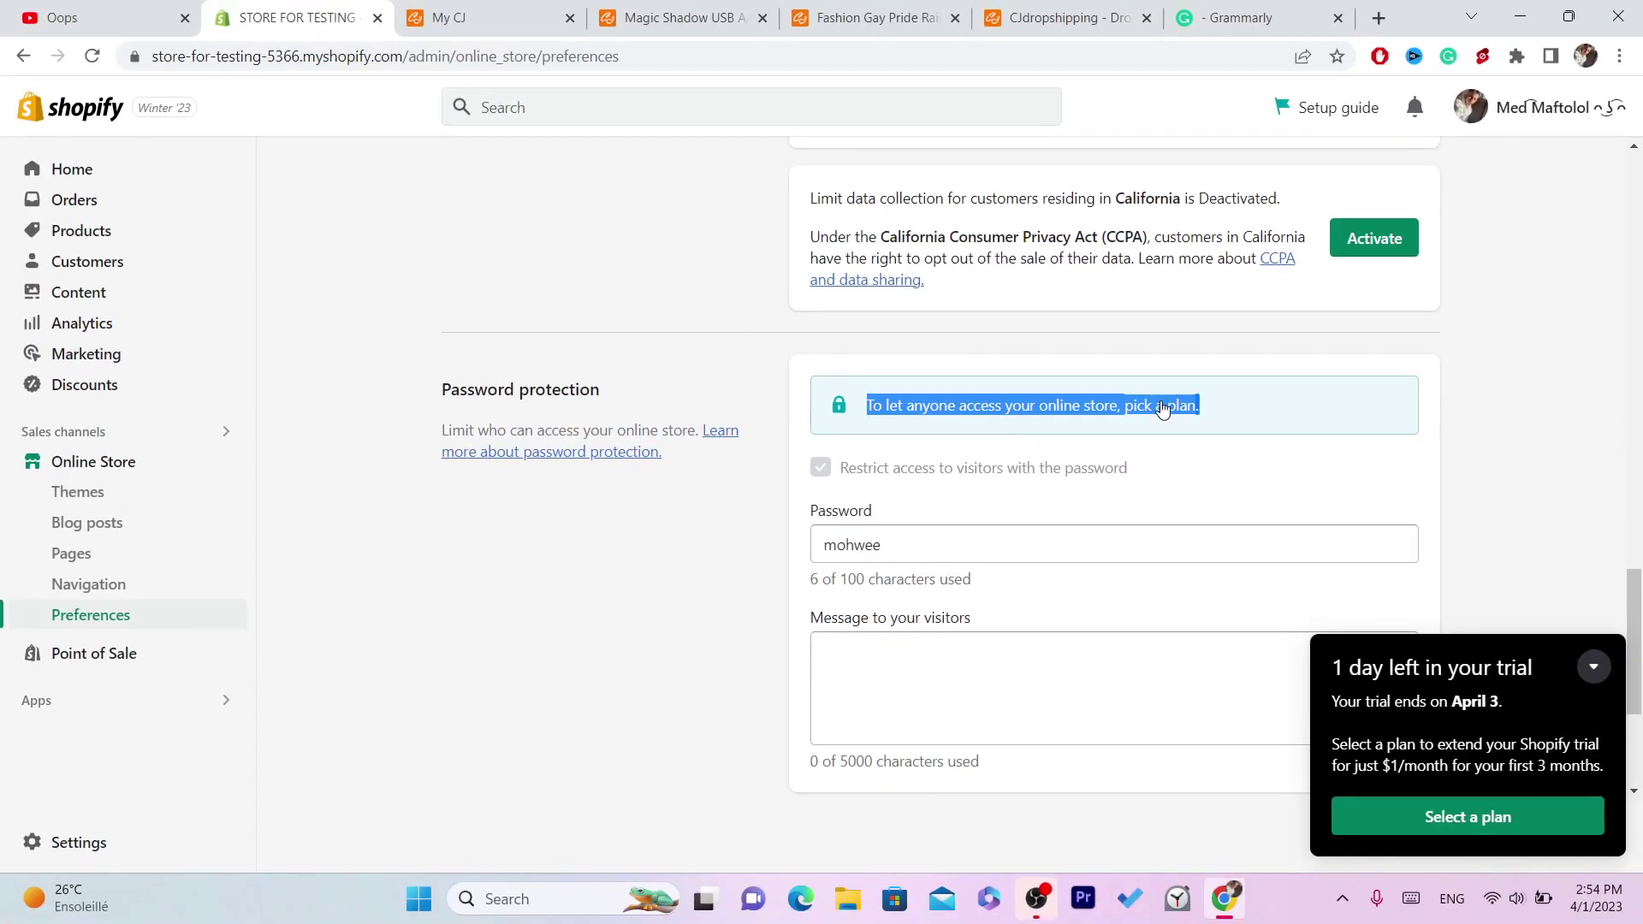
drag(1194, 409, 999, 398)
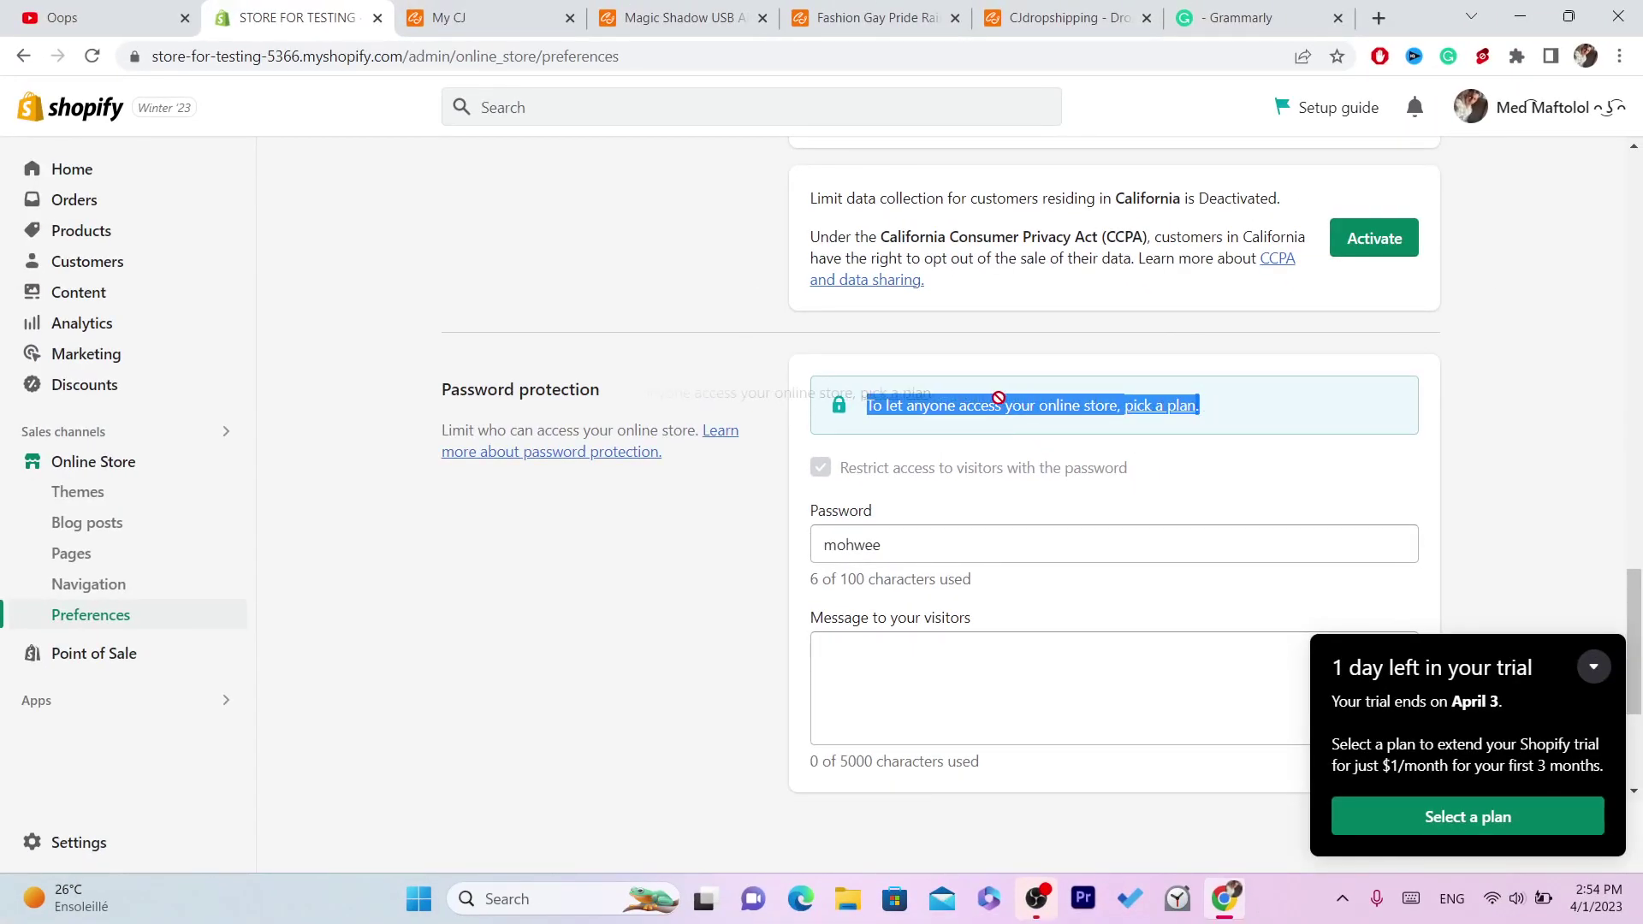
click(871, 473)
drag(868, 404, 1226, 416)
click(962, 407)
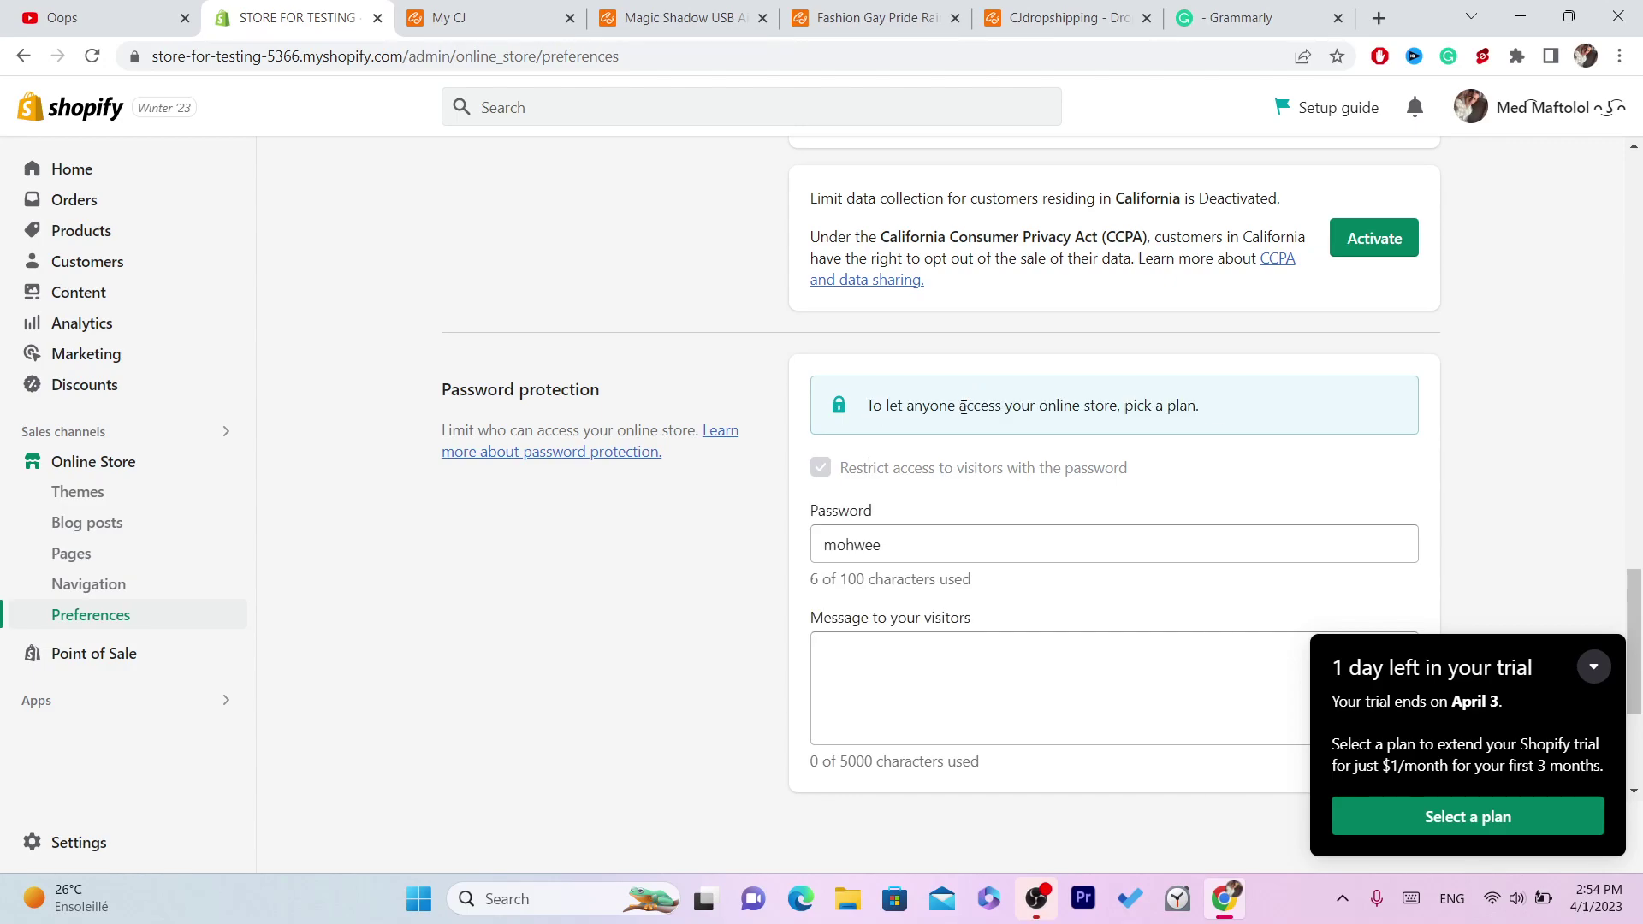
triple_click(963, 408)
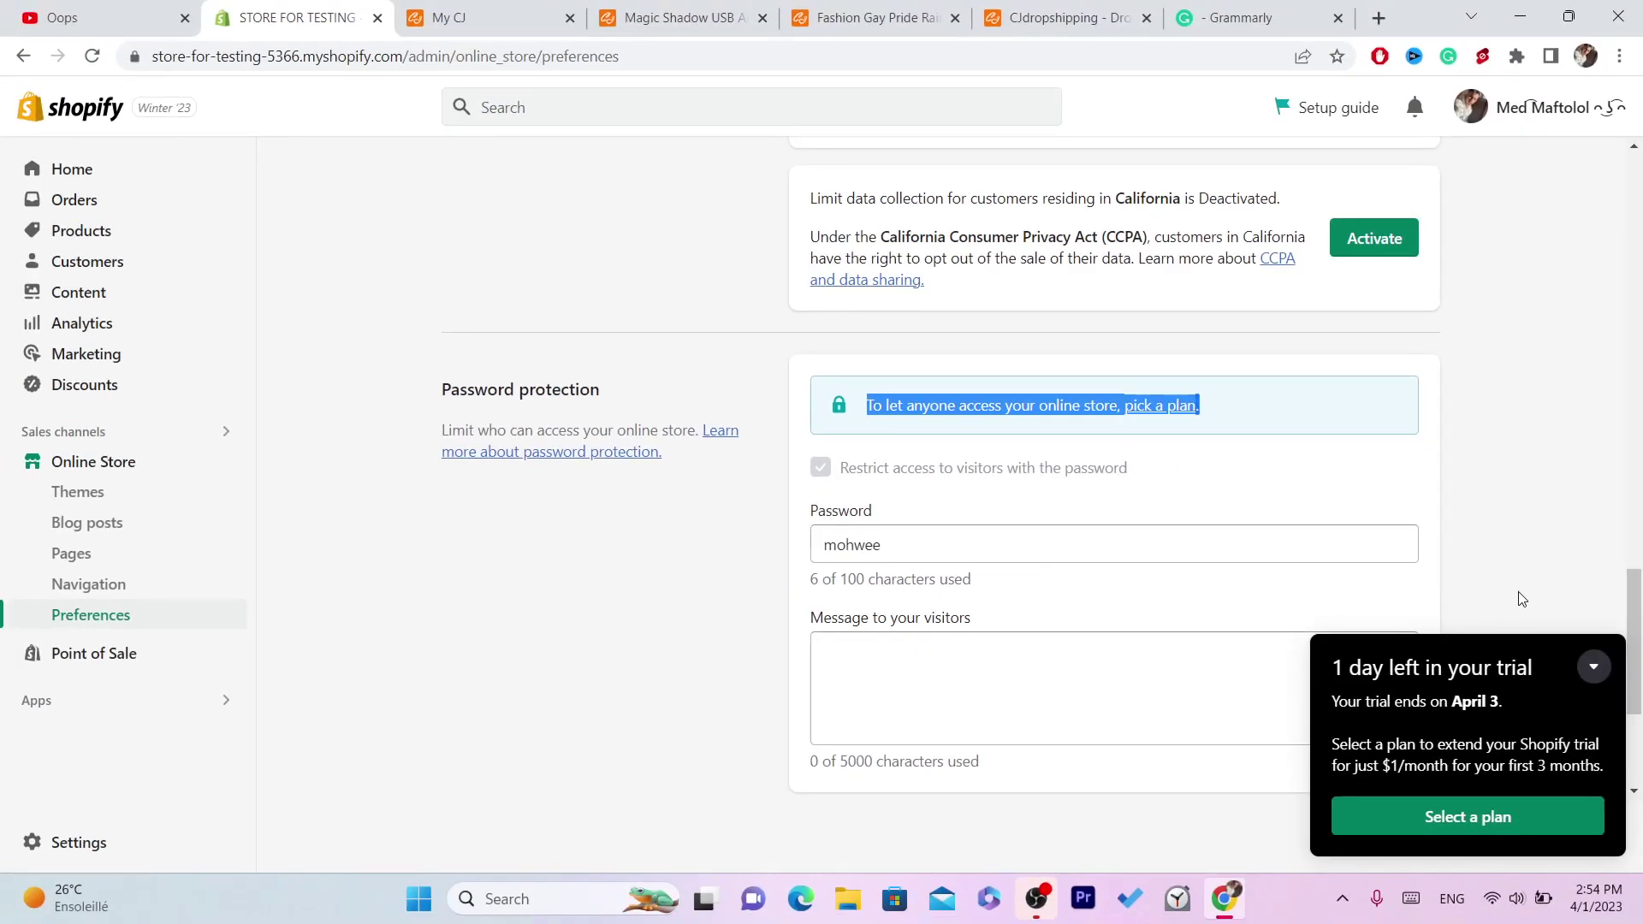
drag(1635, 591, 1636, 150)
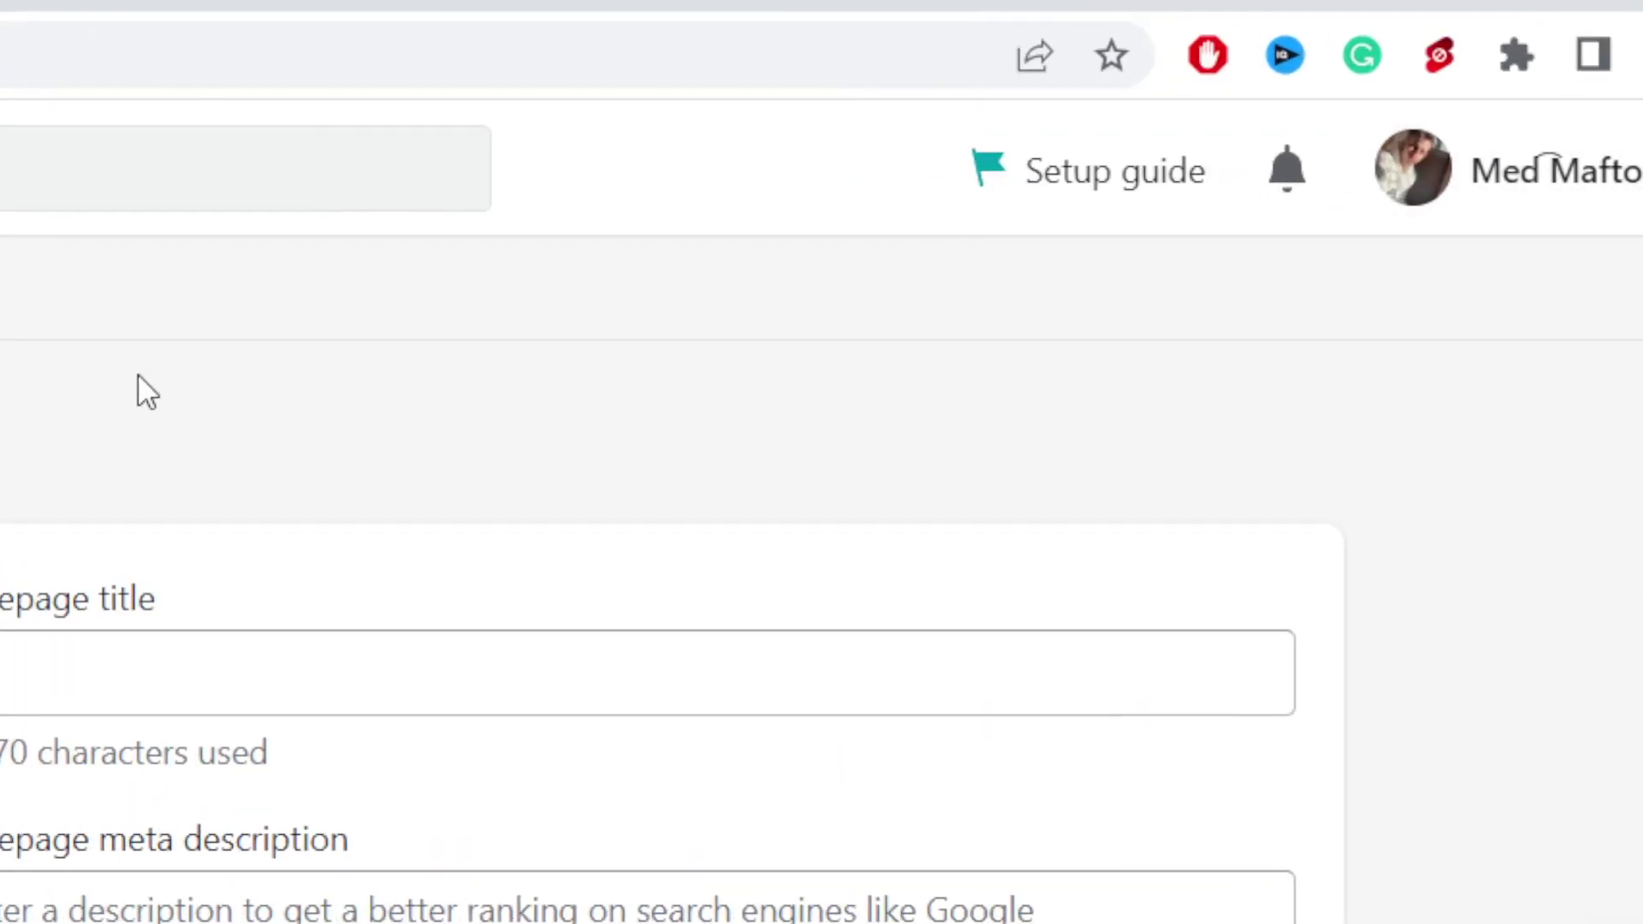